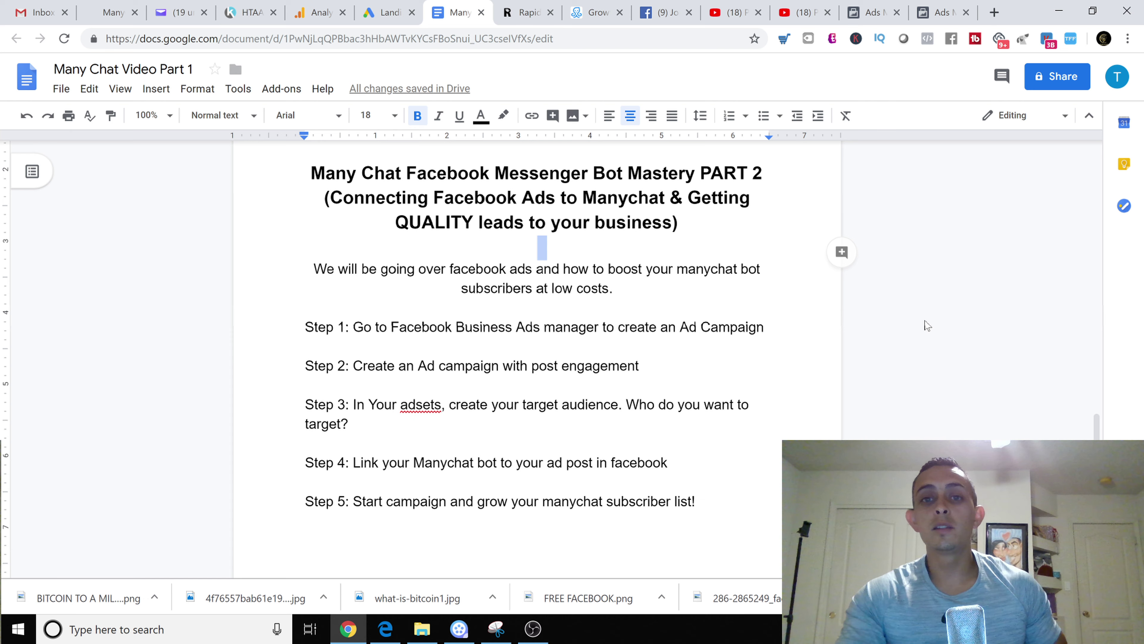
View the uploaded videos on the YouTube channel, and return to the Many Chat Video Part 1 document
{"action": "left_click", "coordinate": [805, 13]}
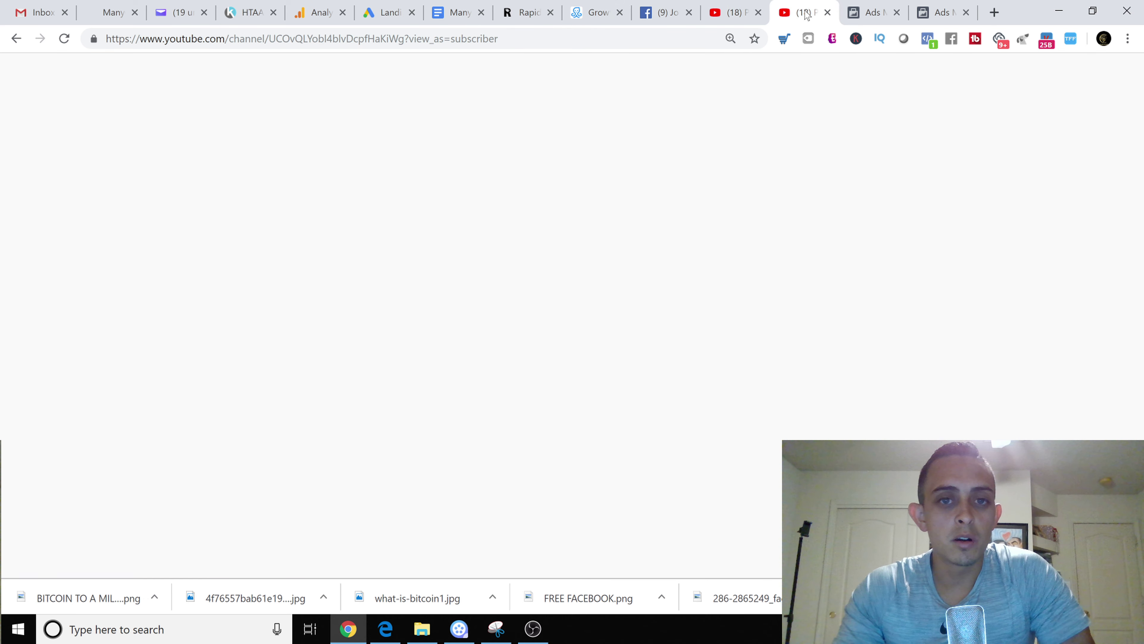
{"action": "left_click", "coordinate": [739, 14]}
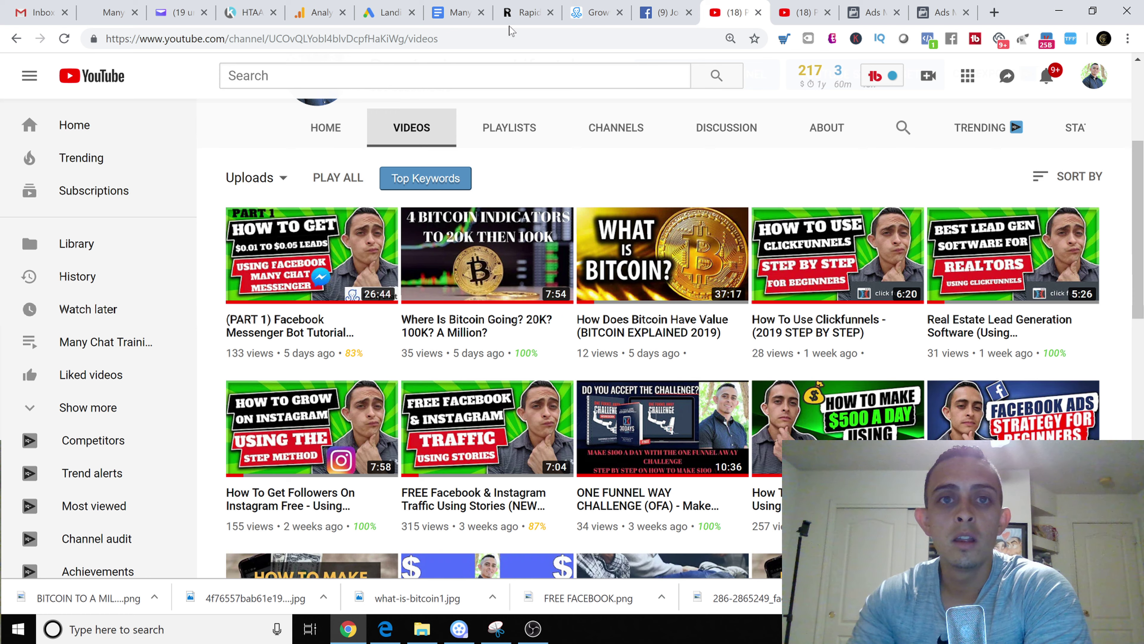
{"action": "left_click", "coordinate": [457, 12]}
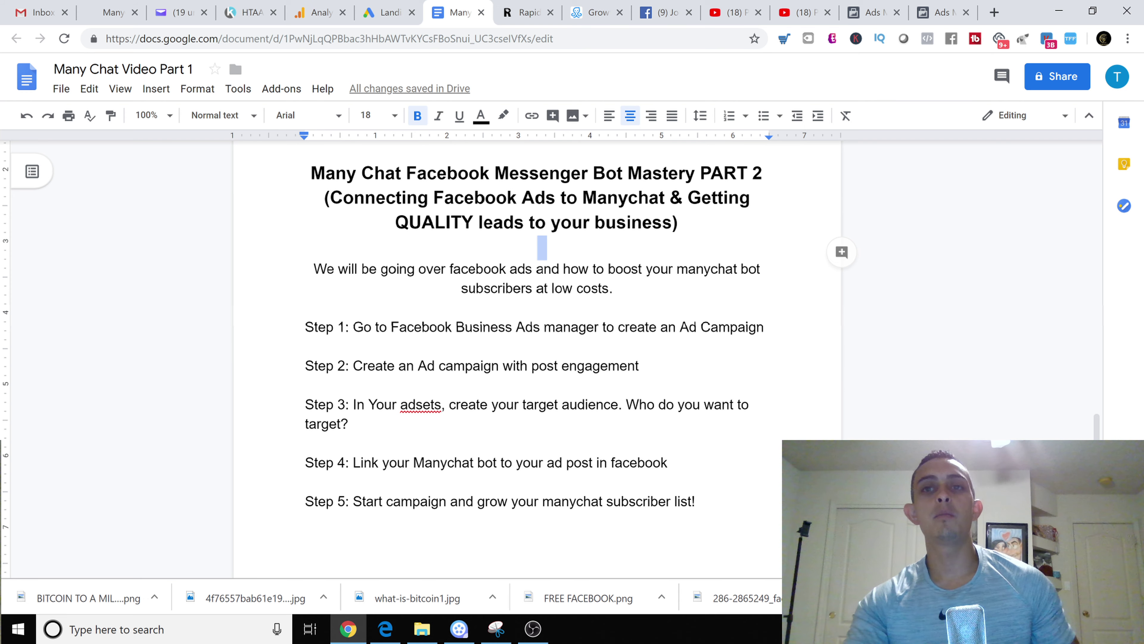
Switch to the Facebook page and examine the wording of the giveaway post for the book "Napoleon Hill - Laws Of Success"
{"action": "left_click", "coordinate": [660, 12]}
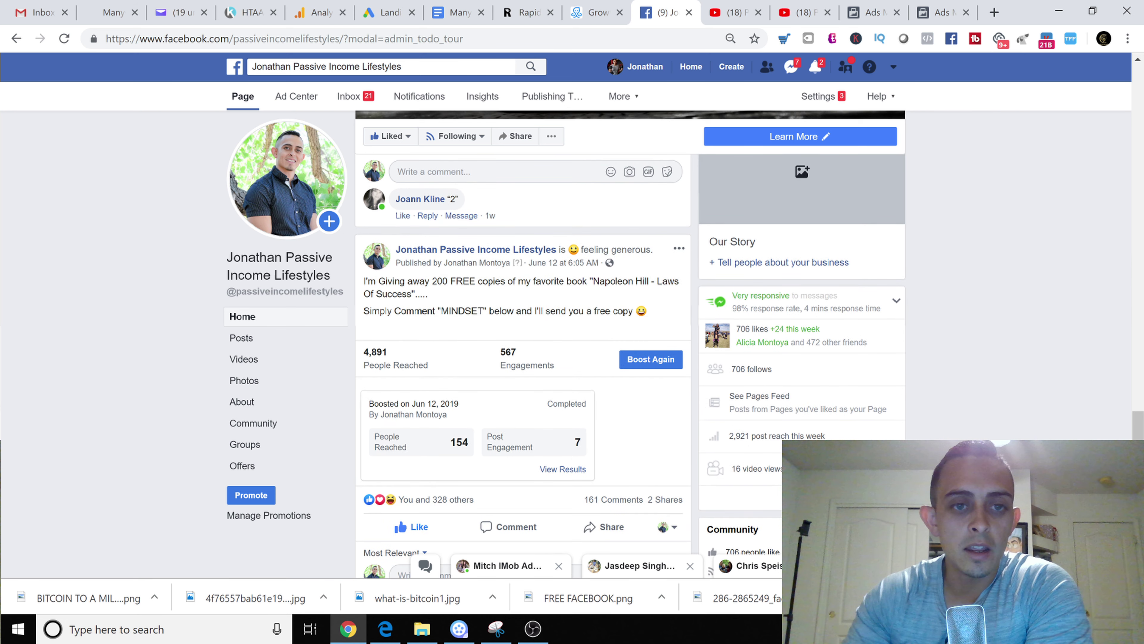
{"action": "left_click_drag", "start_coordinate": [365, 282], "coordinate": [660, 317]}
{"action": "left_click", "coordinate": [660, 316]}
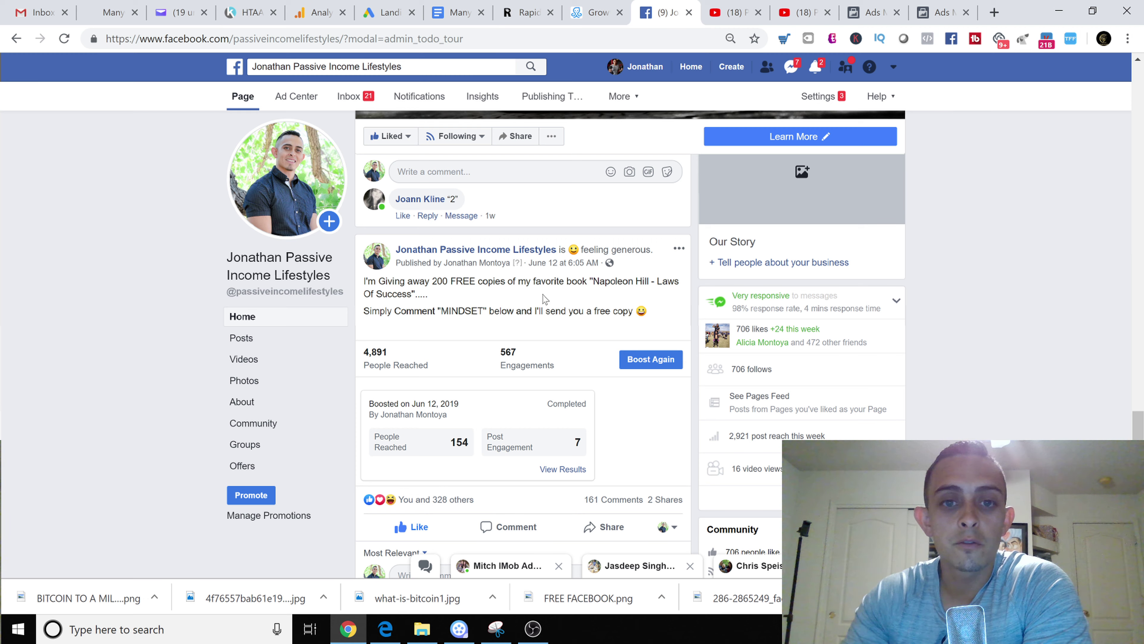
{"action": "left_click_drag", "start_coordinate": [594, 281], "coordinate": [670, 294]}
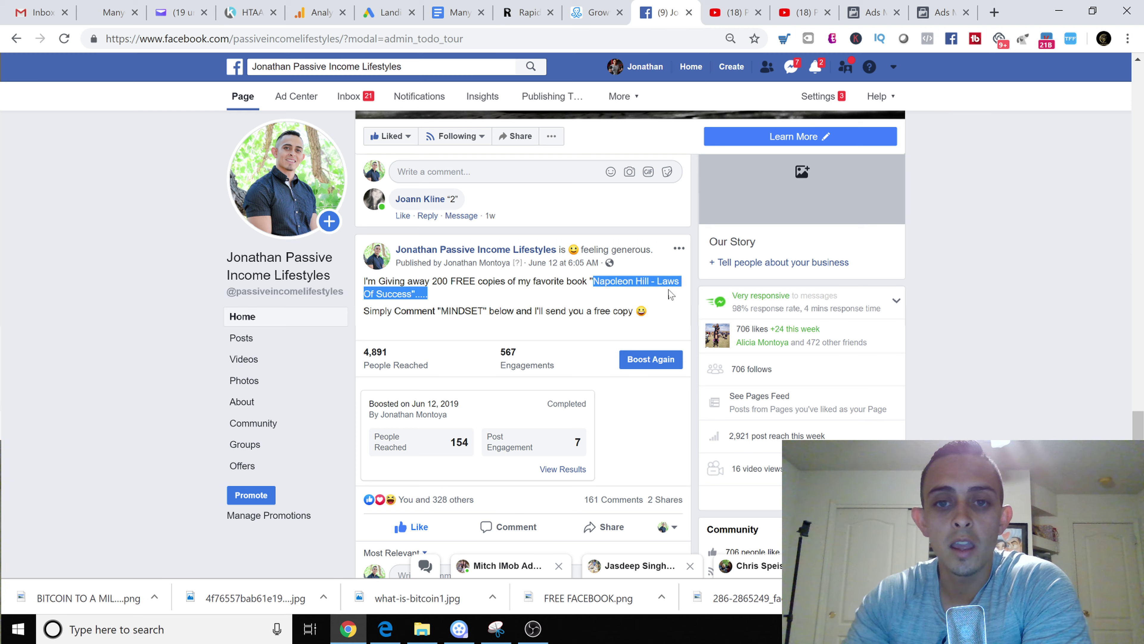
{"action": "left_click_drag", "start_coordinate": [446, 295], "coordinate": [408, 295]}
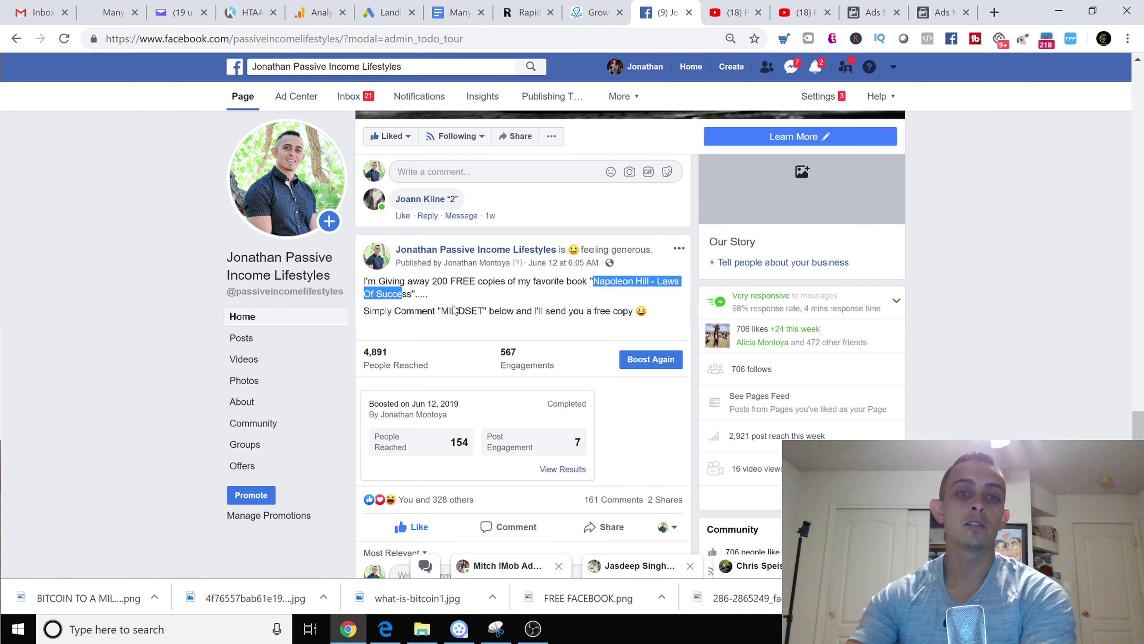
{"action": "left_click", "coordinate": [473, 308]}
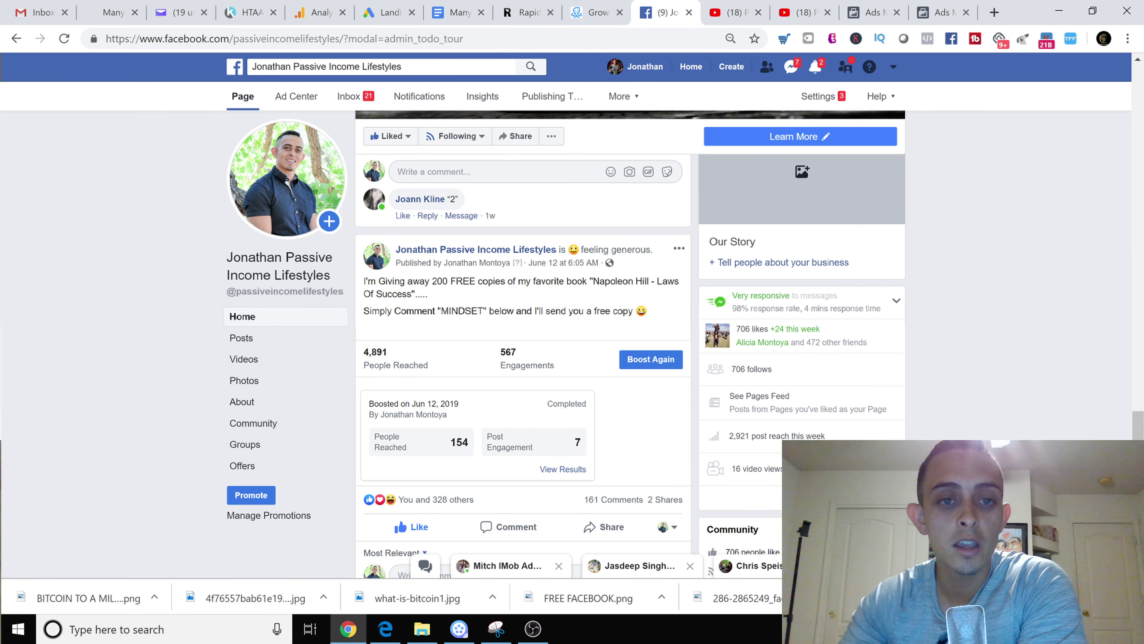
{"action": "left_click_drag", "start_coordinate": [414, 295], "coordinate": [651, 312]}
{"action": "left_click", "coordinate": [388, 294]}
{"action": "left_click", "coordinate": [651, 312]}
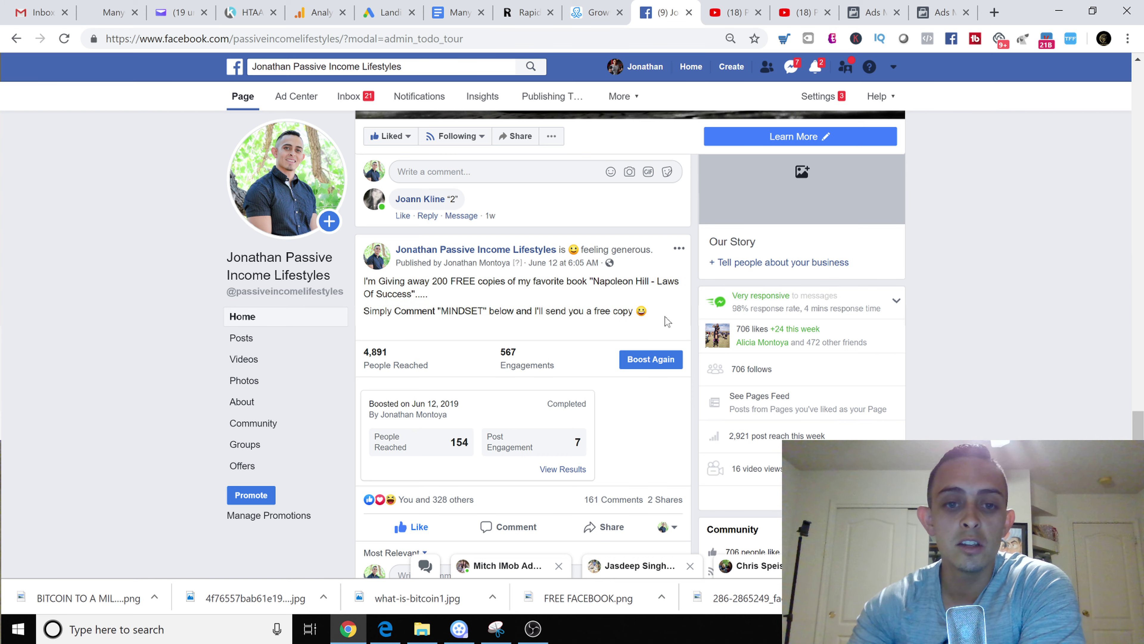
Examine the giveaway post's engagement and comments, compare it with the page's other posts, and highlight its offer text
{"action": "scroll", "coordinate": [667, 319], "scroll_direction": "down", "scroll_amount": 3}
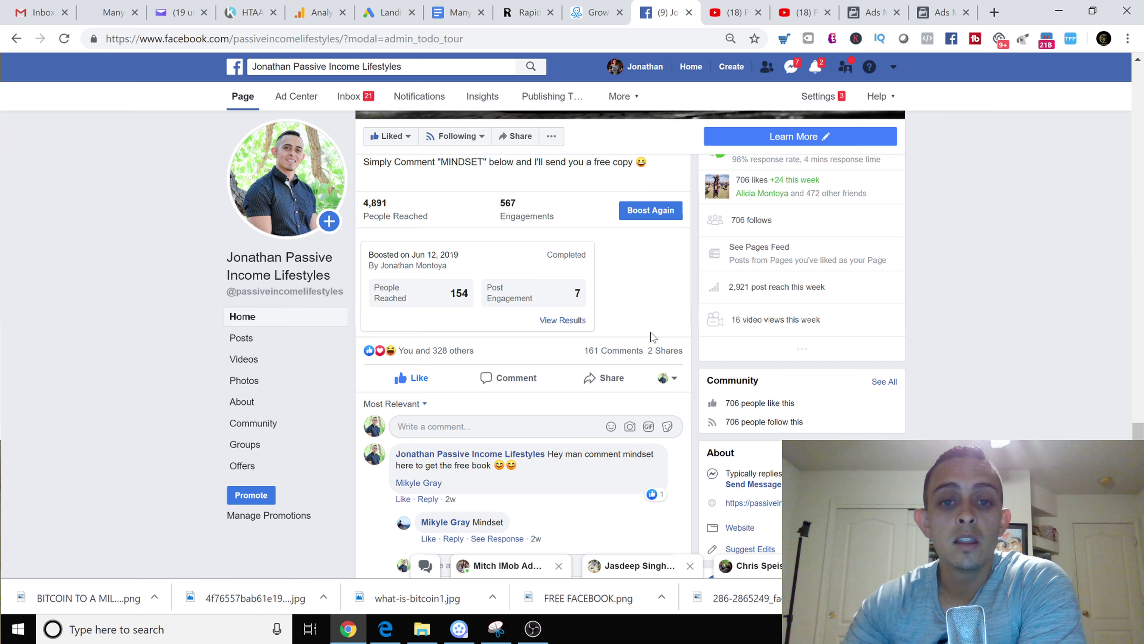
{"action": "scroll", "coordinate": [640, 336], "scroll_direction": "down", "scroll_amount": 2}
{"action": "scroll", "coordinate": [586, 328], "scroll_direction": "up", "scroll_amount": 5}
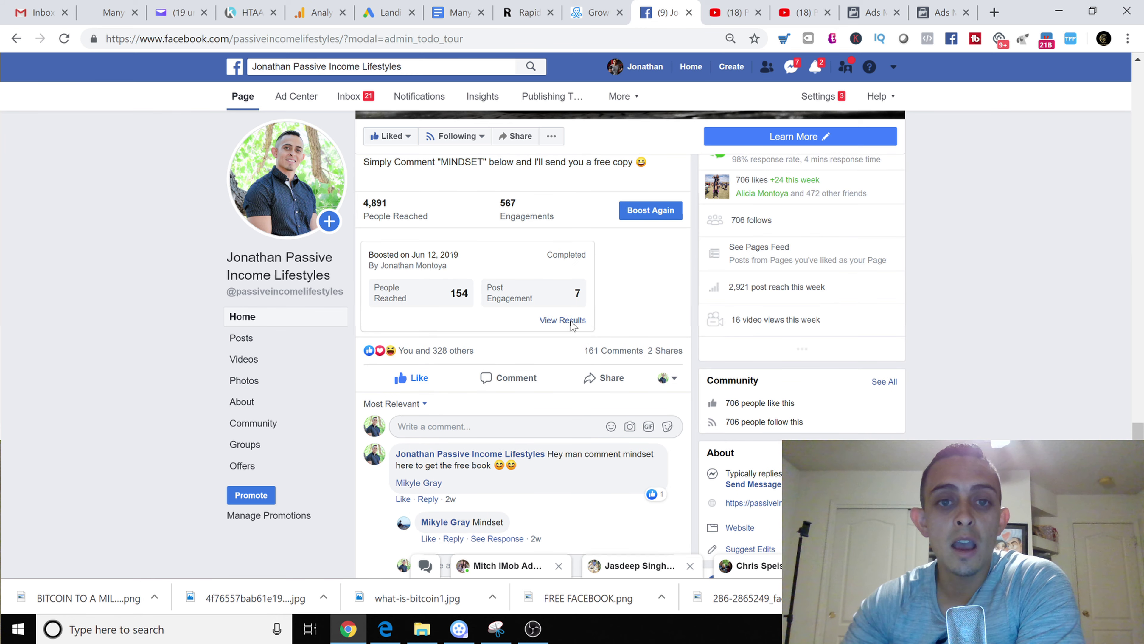
{"action": "left_click_drag", "start_coordinate": [635, 311], "coordinate": [533, 311]}
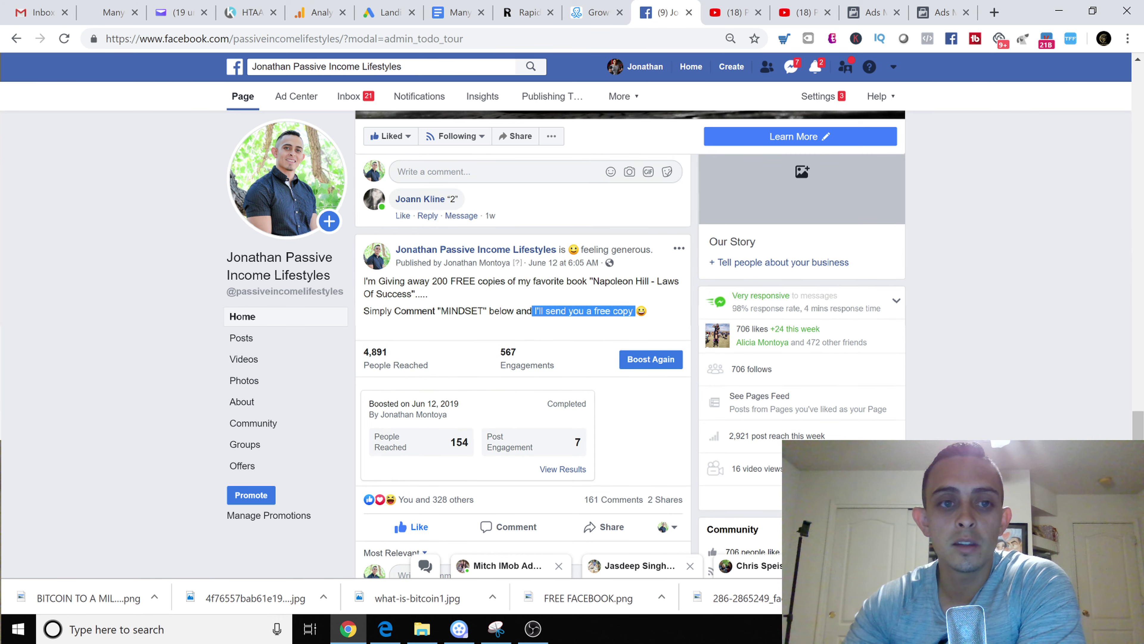
{"action": "scroll", "coordinate": [643, 361], "scroll_direction": "up", "scroll_amount": 4}
{"action": "scroll", "coordinate": [642, 360], "scroll_direction": "up", "scroll_amount": 10}
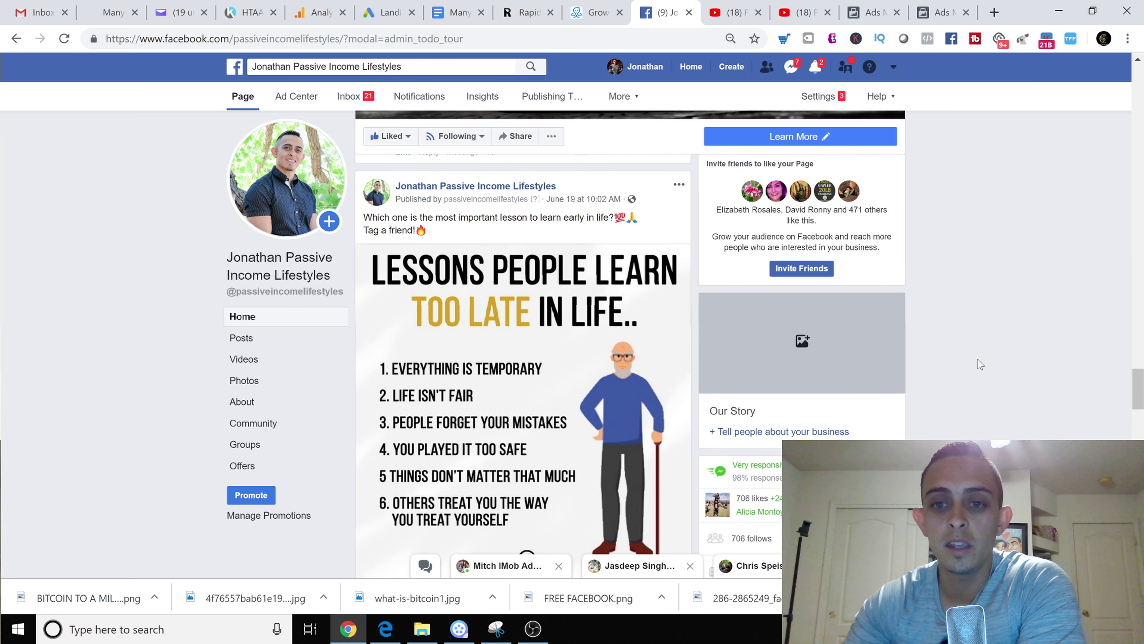
{"action": "scroll", "coordinate": [965, 383], "scroll_direction": "down", "scroll_amount": 4}
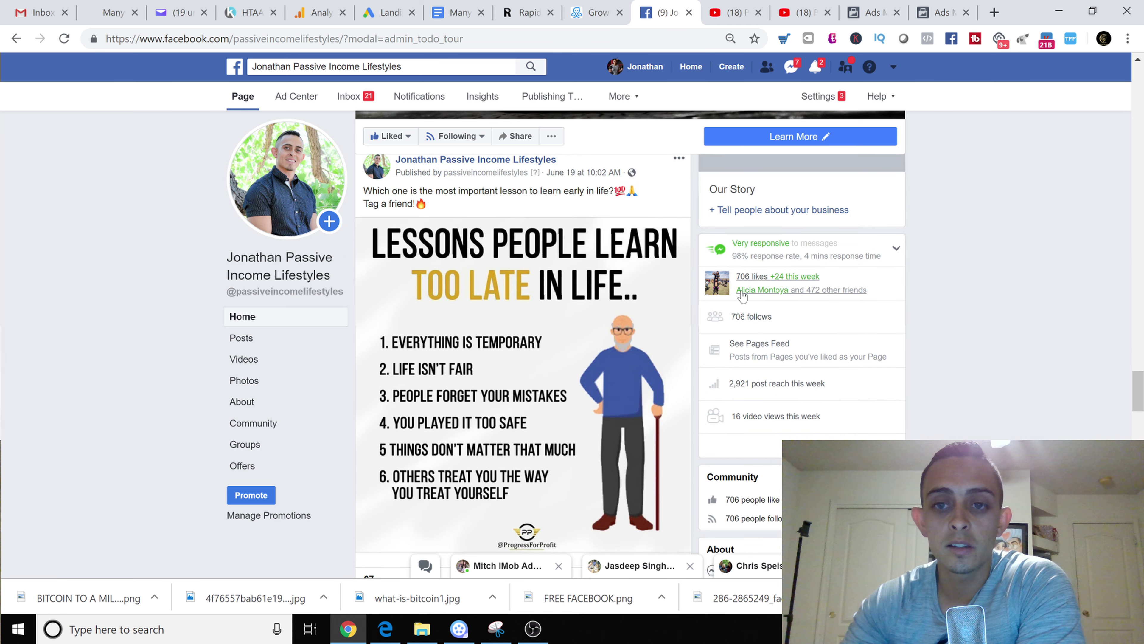
{"action": "scroll", "coordinate": [719, 311], "scroll_direction": "down", "scroll_amount": 11}
{"action": "left_click", "coordinate": [382, 277]}
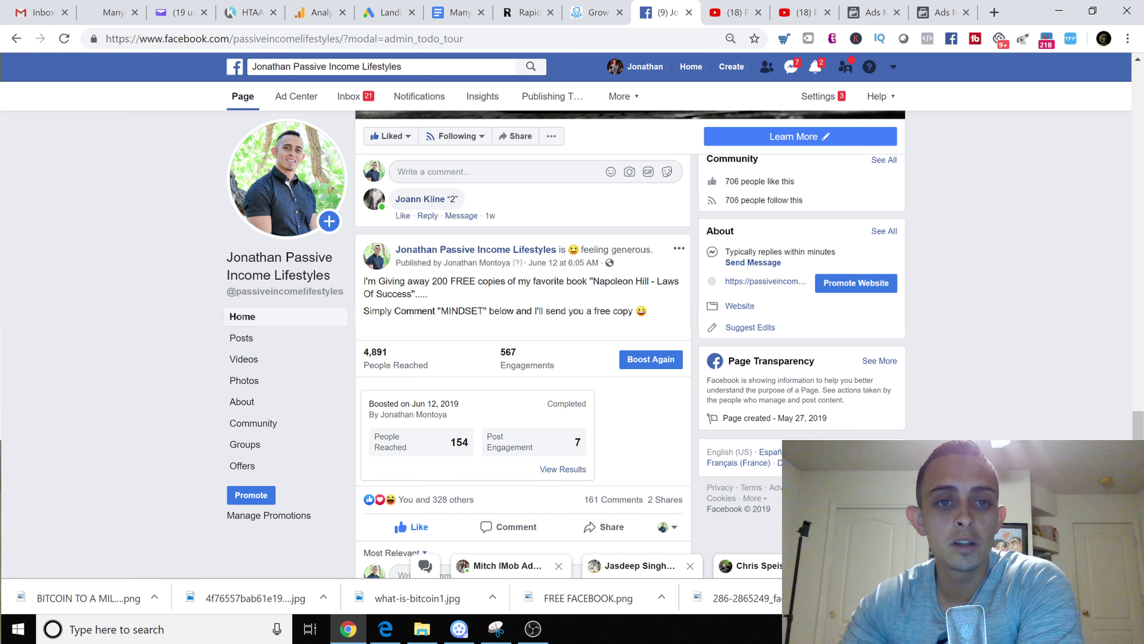
{"action": "left_click_drag", "start_coordinate": [364, 280], "coordinate": [653, 316]}
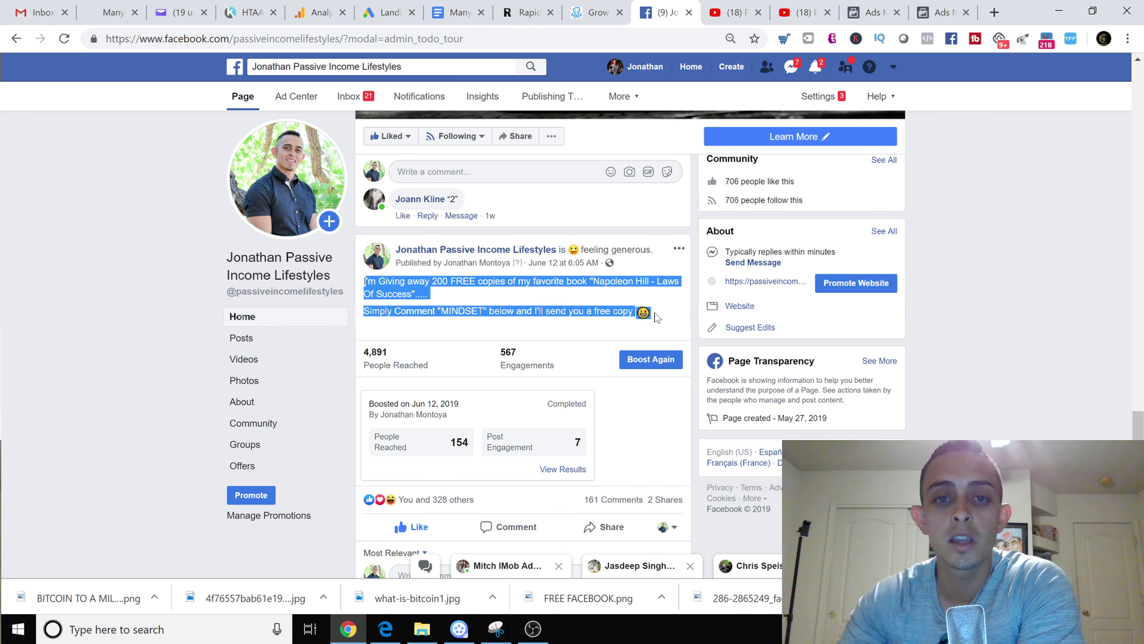
{"action": "left_click", "coordinate": [658, 316]}
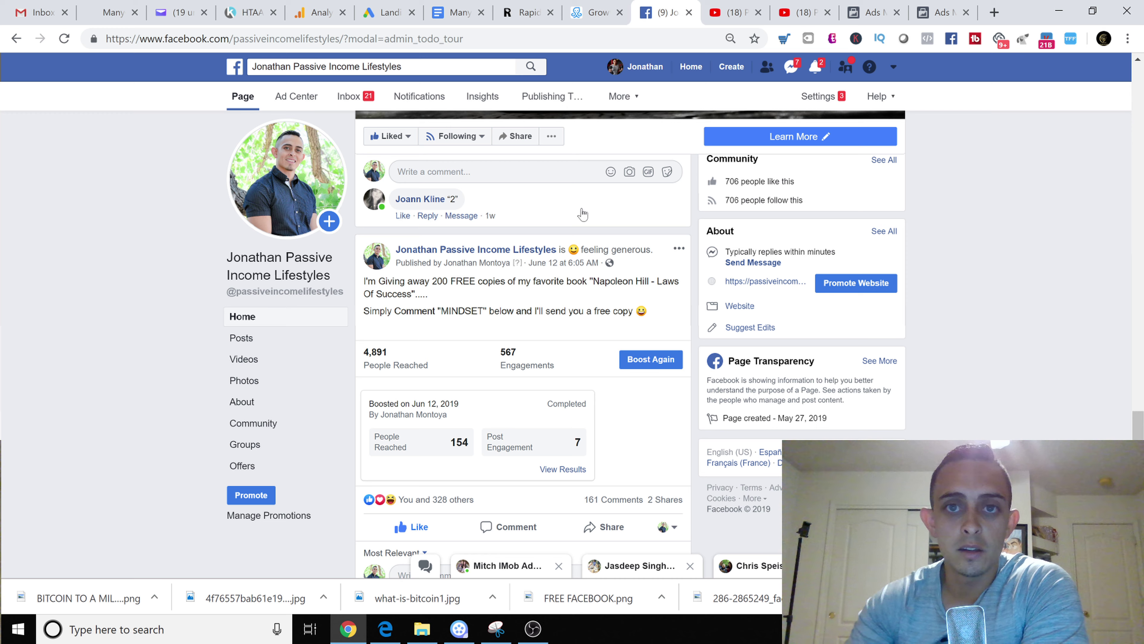
Add the line "business.facebook.com" directly beneath Step 1 in the Google Docs outline
{"action": "left_click", "coordinate": [456, 12]}
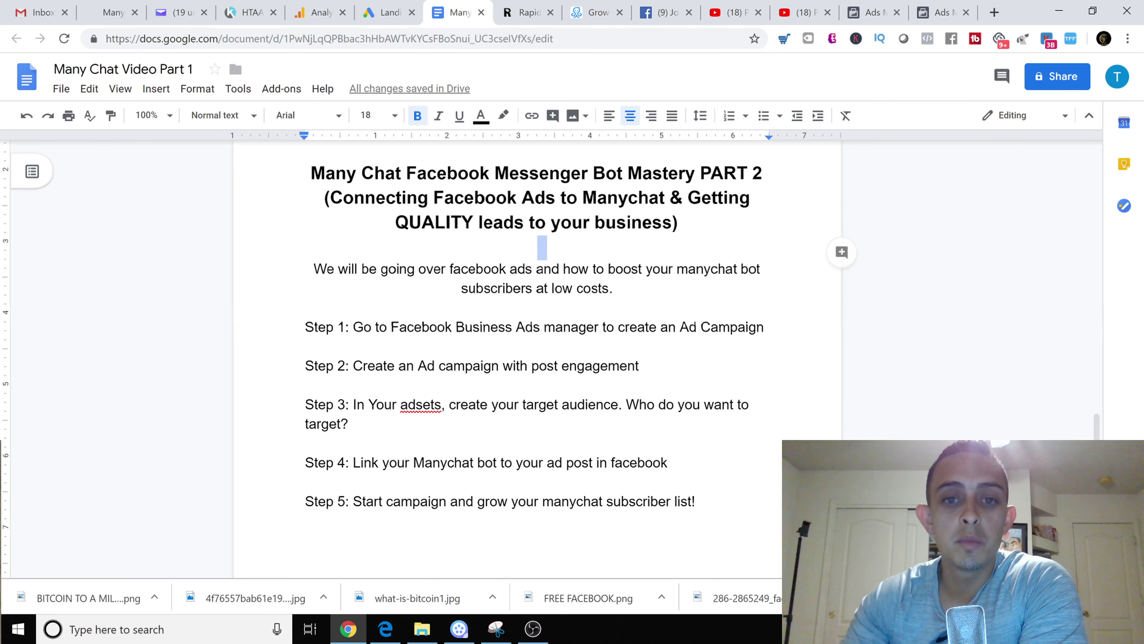
{"action": "left_click", "coordinate": [811, 330]}
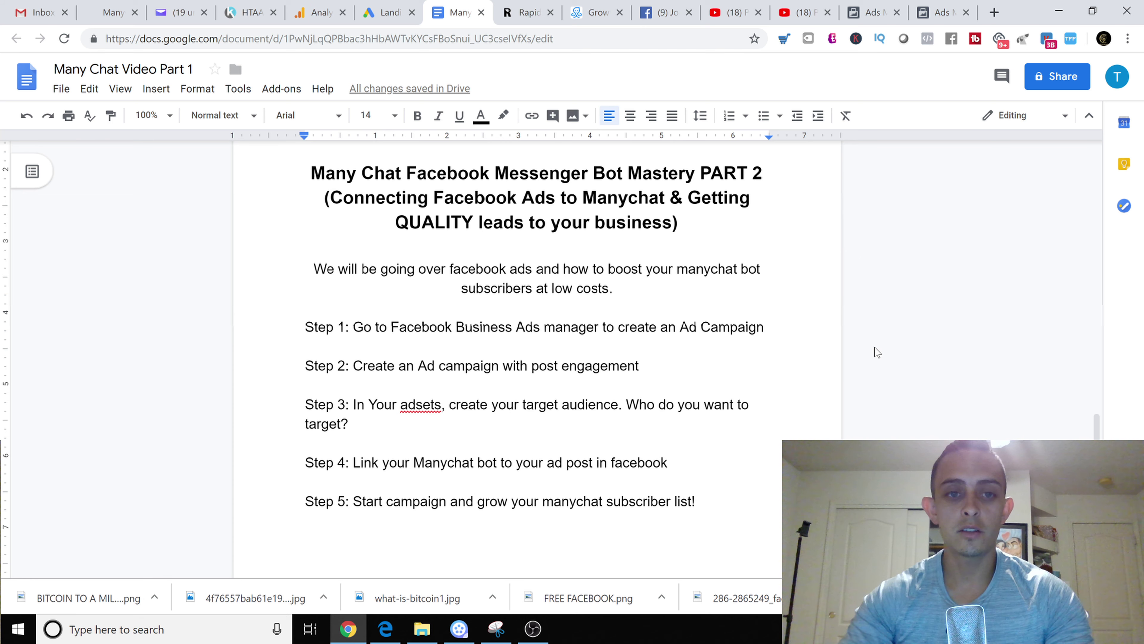
{"action": "key", "text": "Return"}
{"action": "type", "text": "busines"}
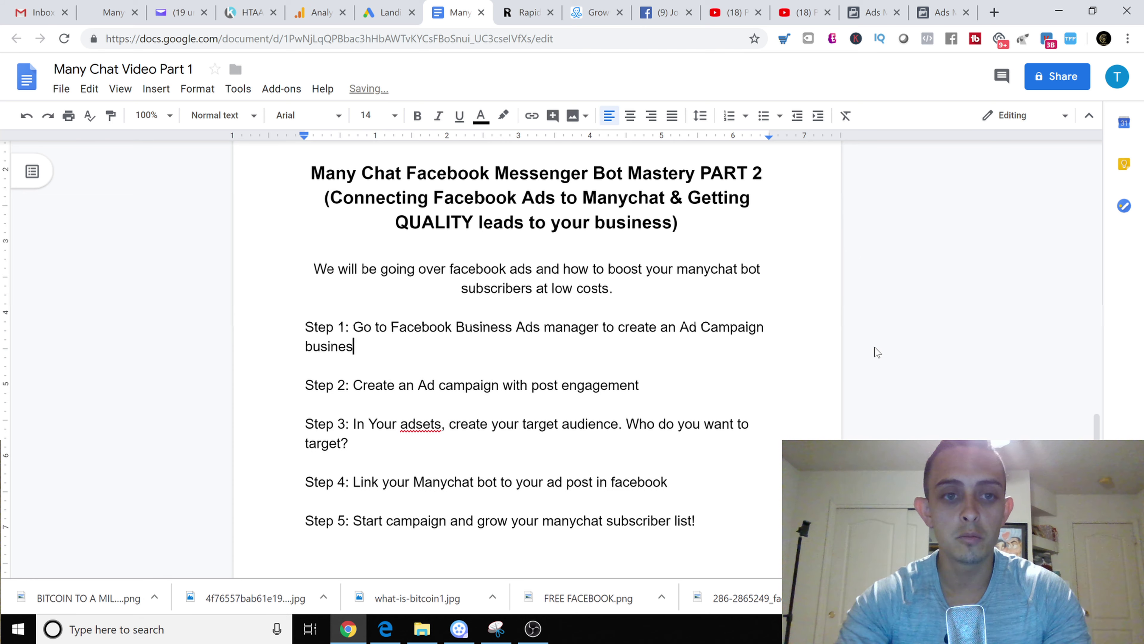
{"action": "type", "text": "s.facebook"}
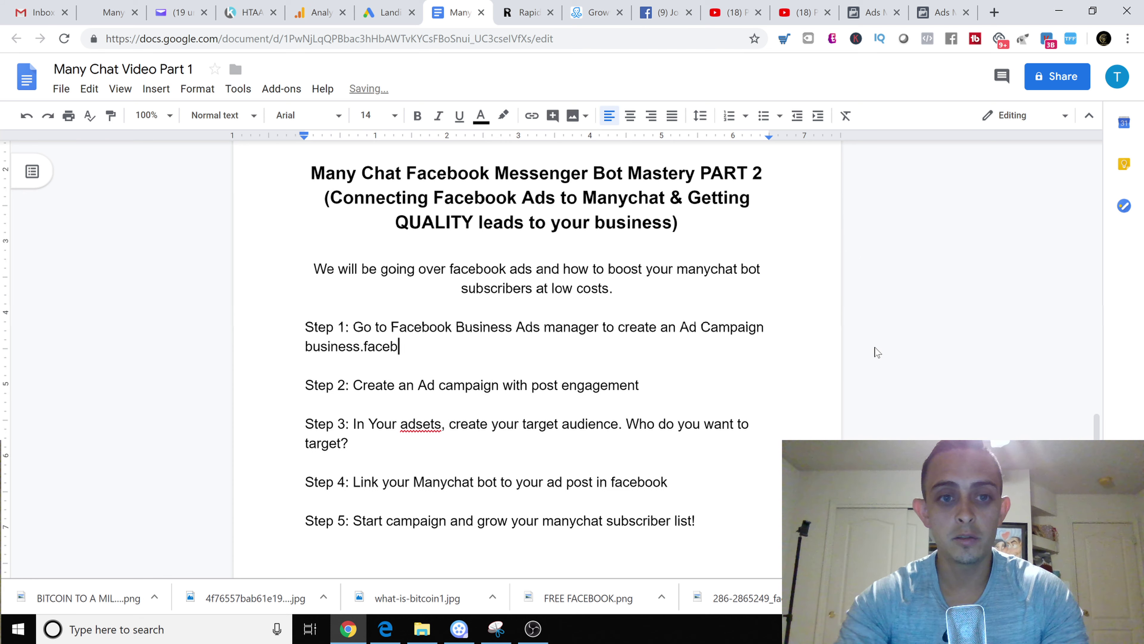
{"action": "key", "text": "BackSpace"}
{"action": "key", "text": "BackSpace"}
{"action": "key", "text": "BackSpace"}
{"action": "type", "text": "ook.com"}
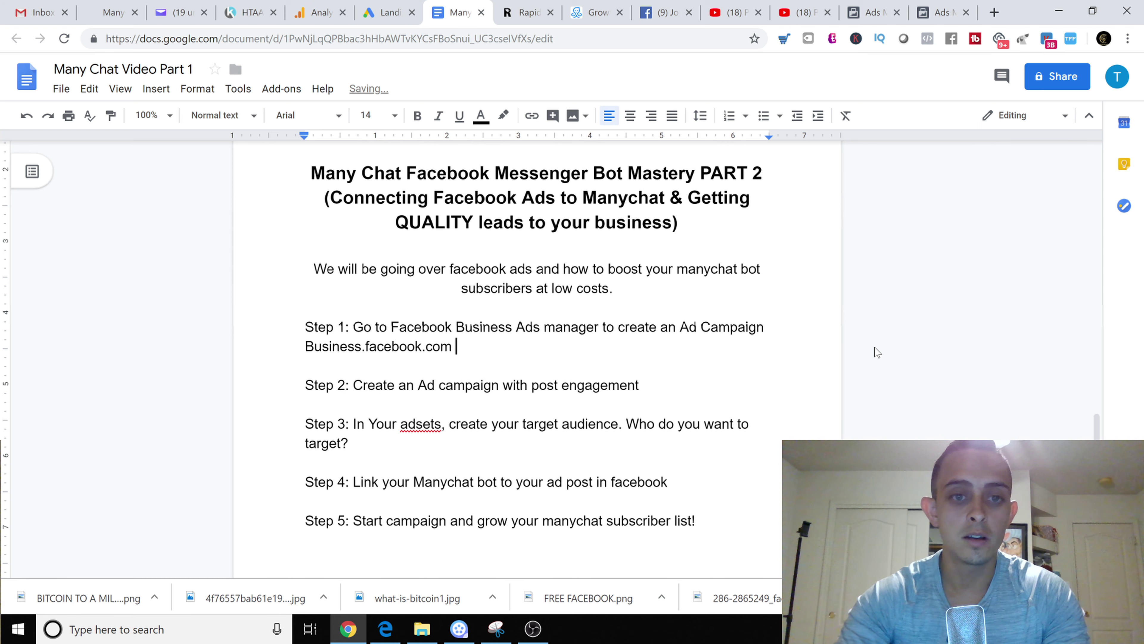
{"action": "key", "text": "ctrl+z"}
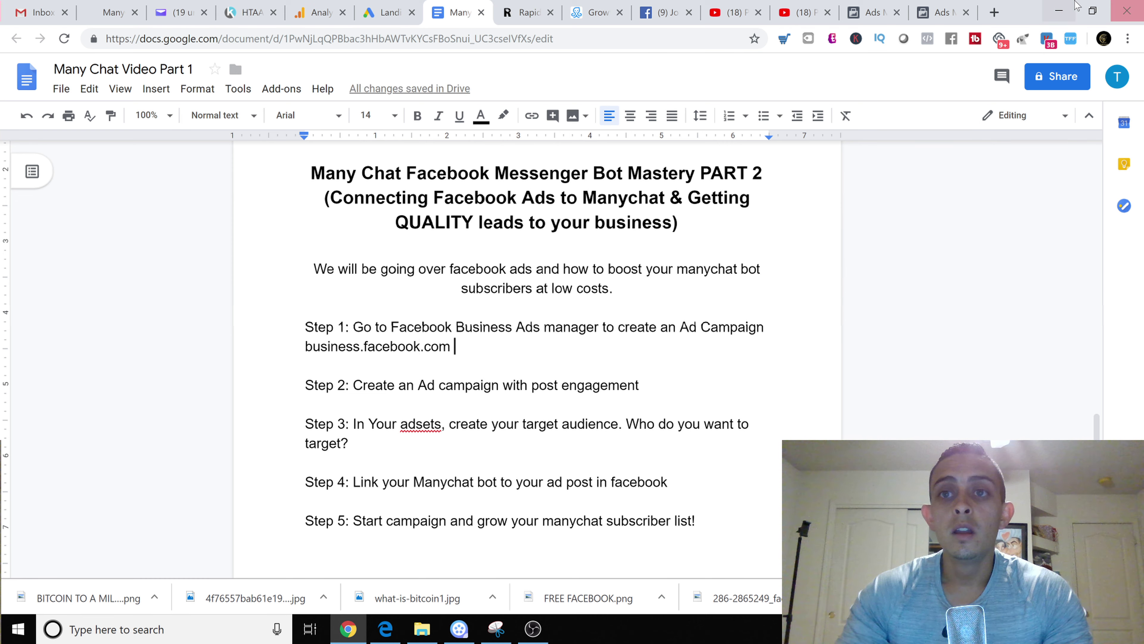
Switch to Facebook Ads Manager, look over its full list of tools, and view the campaign objective choices in the campaign creation page
{"action": "left_click", "coordinate": [884, 14]}
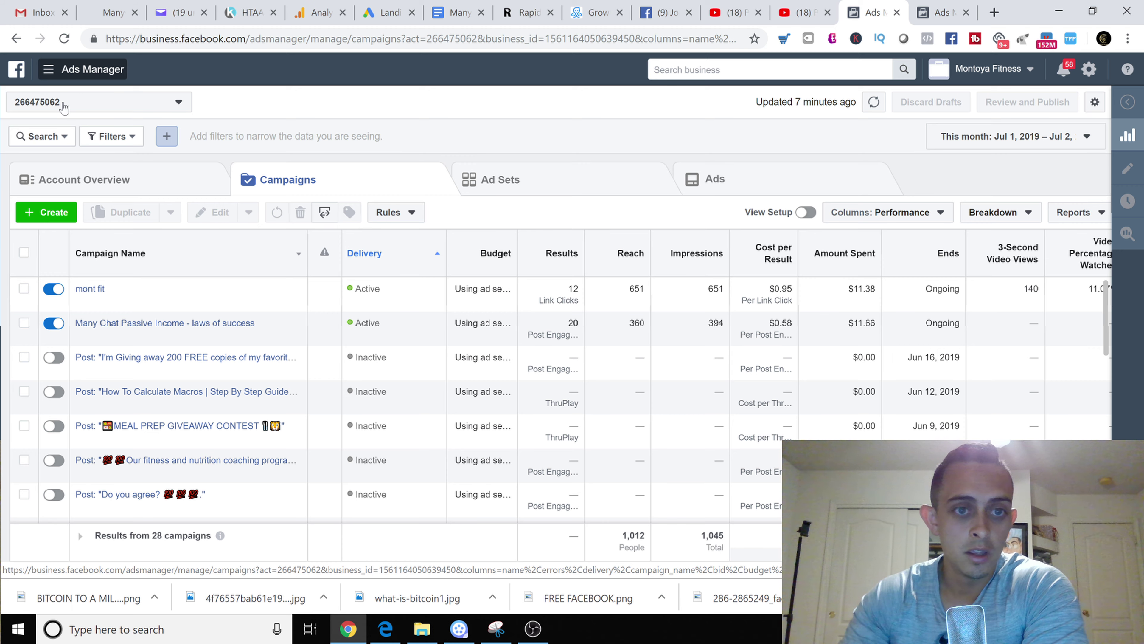
{"action": "left_click", "coordinate": [68, 69]}
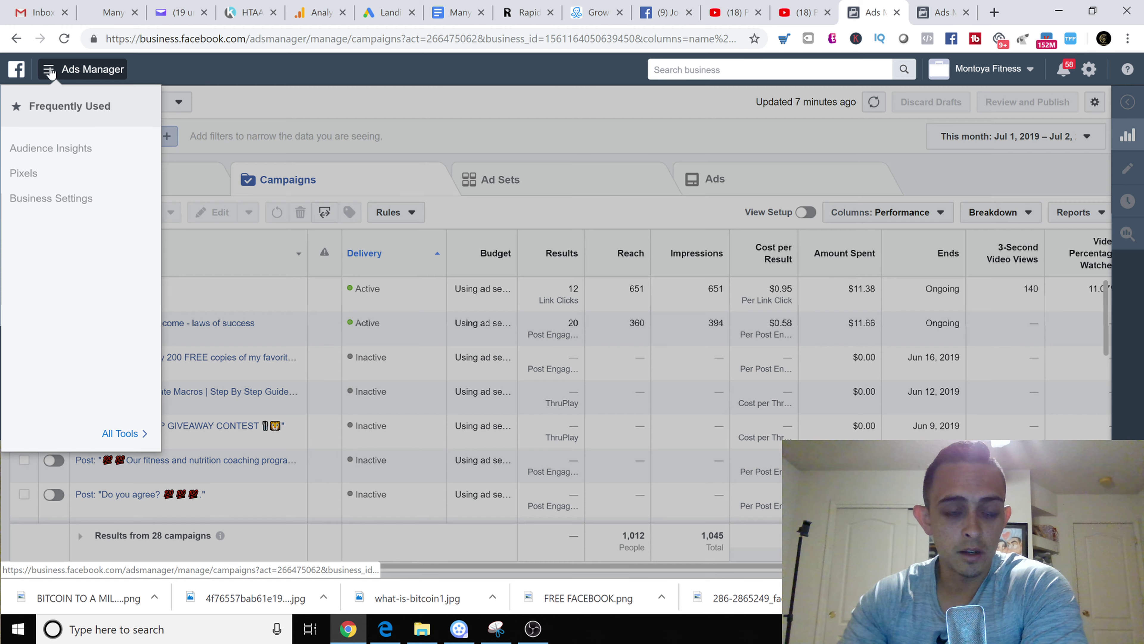
{"action": "left_click", "coordinate": [135, 441]}
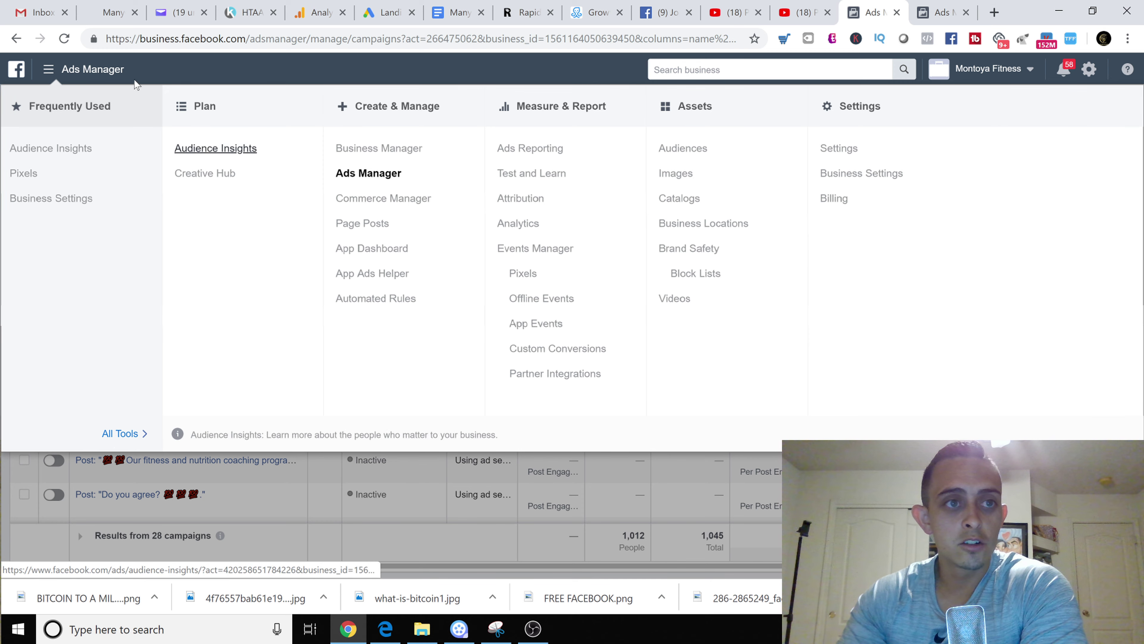
{"action": "left_click", "coordinate": [40, 75]}
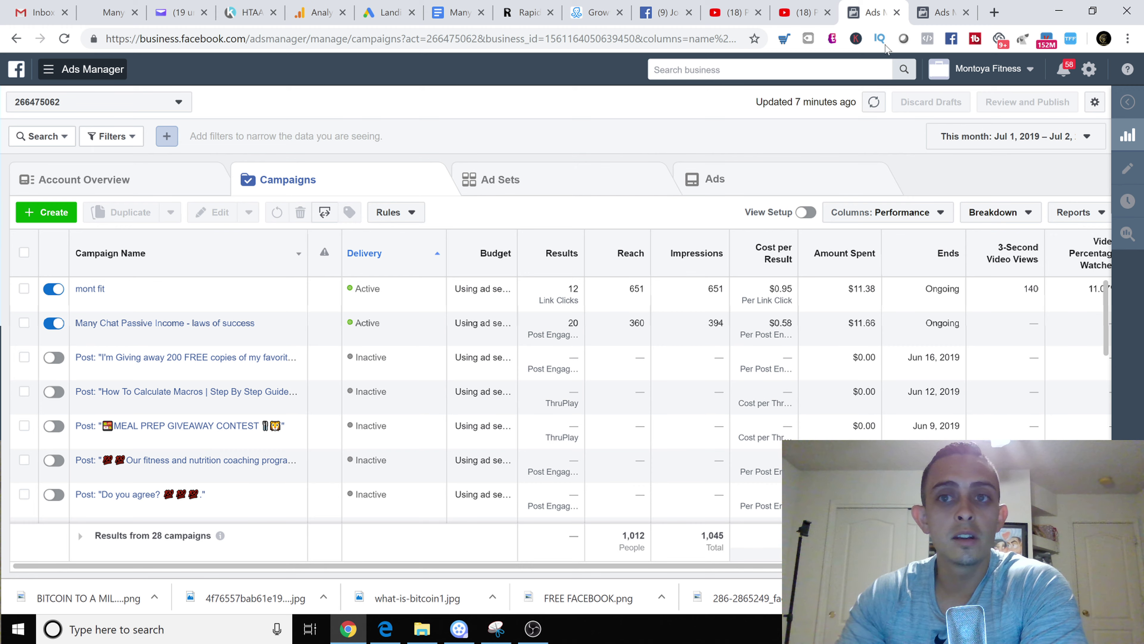
{"action": "left_click", "coordinate": [946, 22]}
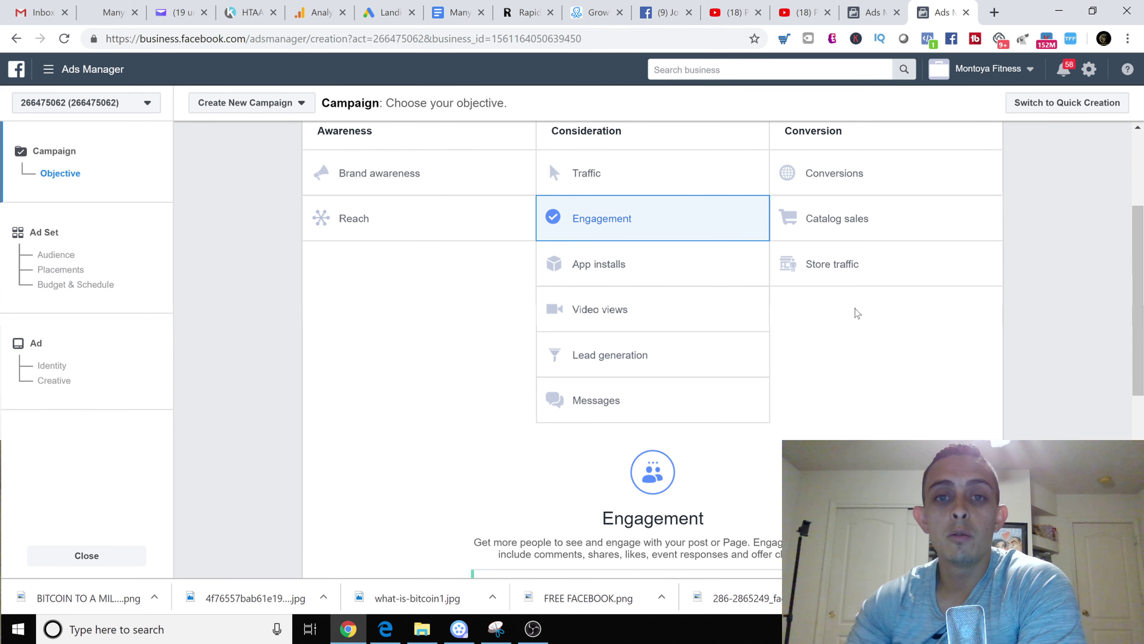
Return to the Facebook giveaway post, highlight the keyword "MINDSET", and read through the comments beneath it
{"action": "left_click", "coordinate": [661, 13]}
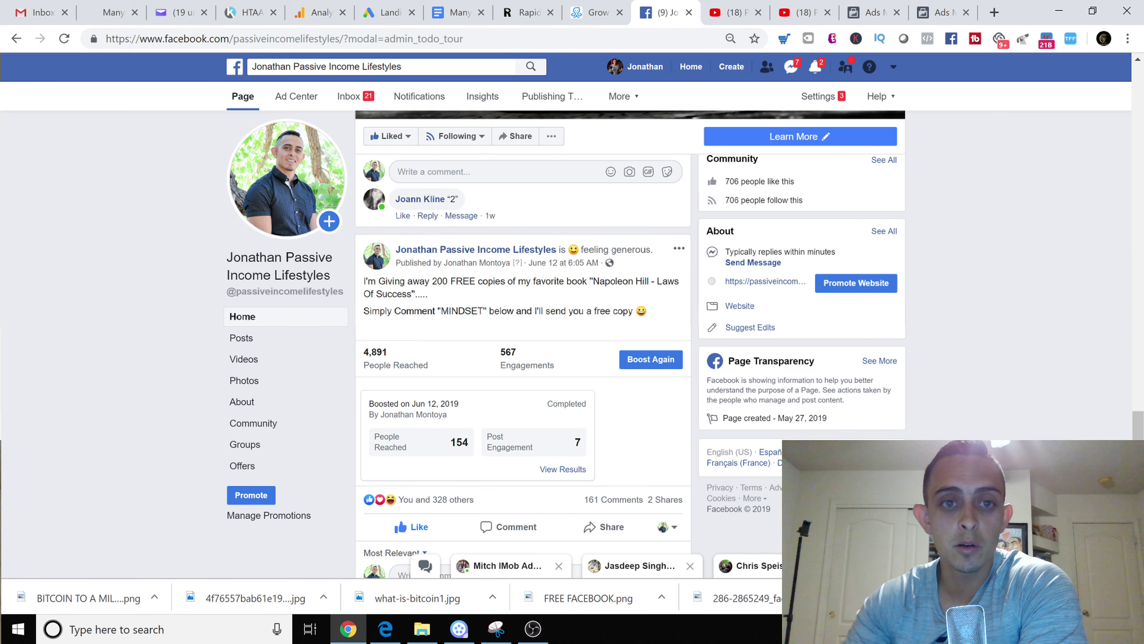
{"action": "left_click_drag", "start_coordinate": [441, 311], "coordinate": [490, 310]}
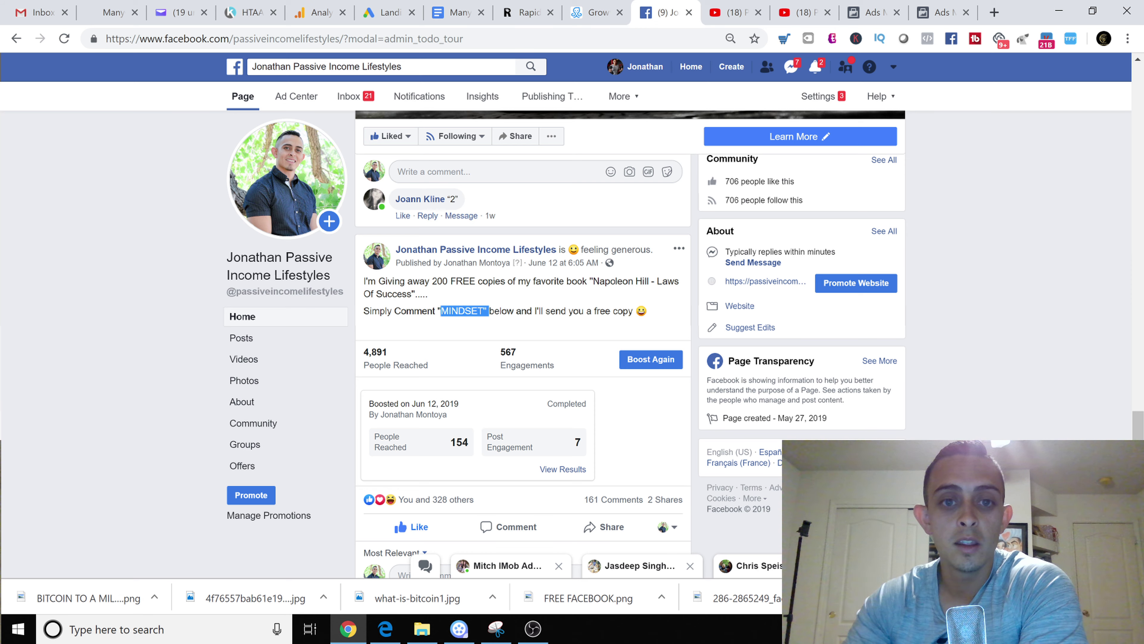
{"action": "scroll", "coordinate": [450, 396], "scroll_direction": "down", "scroll_amount": 3}
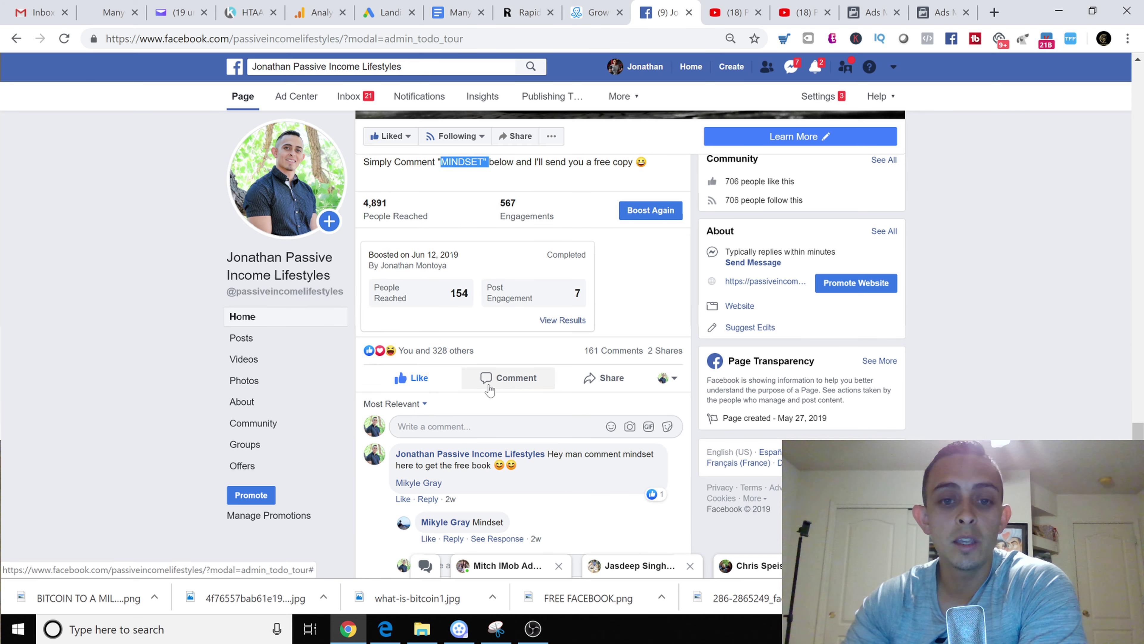
{"action": "scroll", "coordinate": [451, 396], "scroll_direction": "down", "scroll_amount": 5}
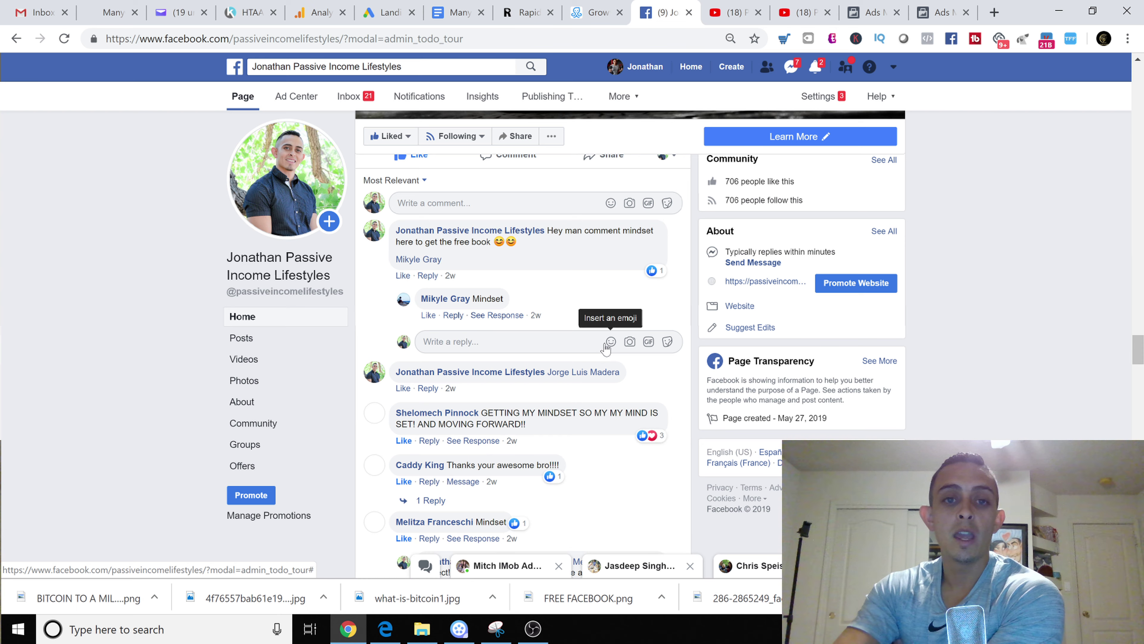
{"action": "scroll", "coordinate": [616, 321], "scroll_direction": "down", "scroll_amount": 3}
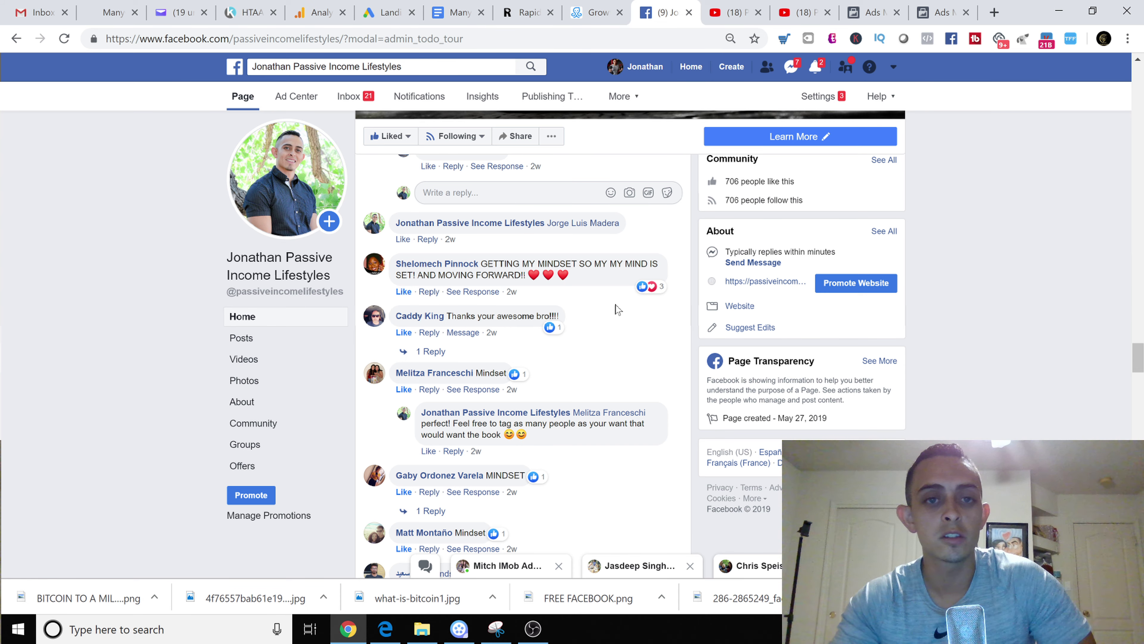
{"action": "scroll", "coordinate": [612, 296], "scroll_direction": "down", "scroll_amount": 5}
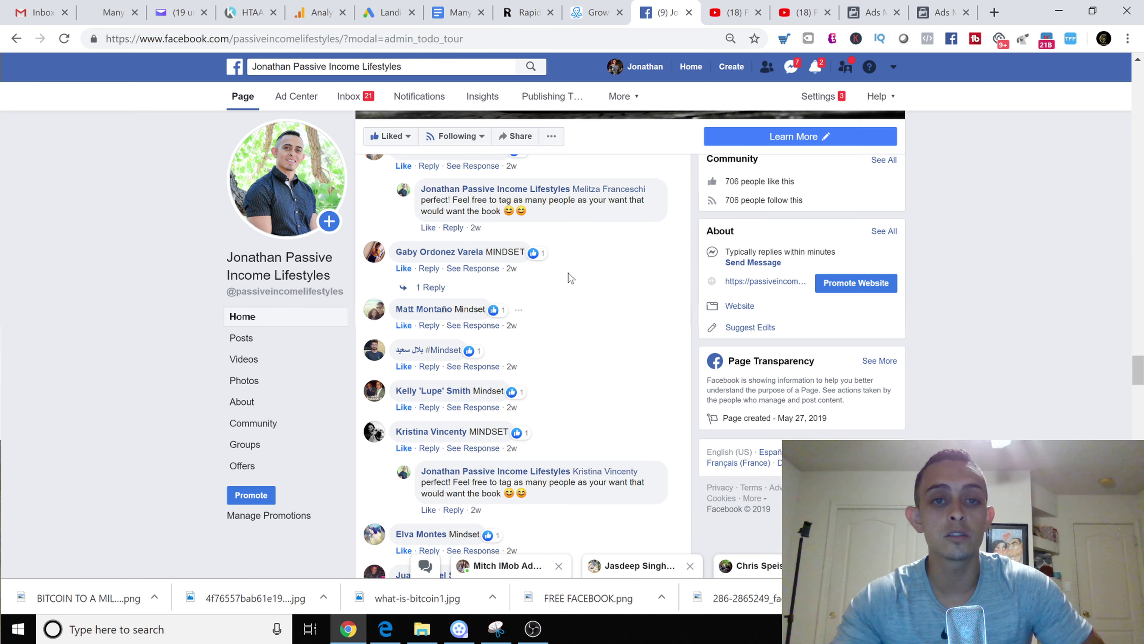
Switch to ManyChat to view the list of growth tools, and return to the Facebook page's comments
{"action": "left_click", "coordinate": [592, 14]}
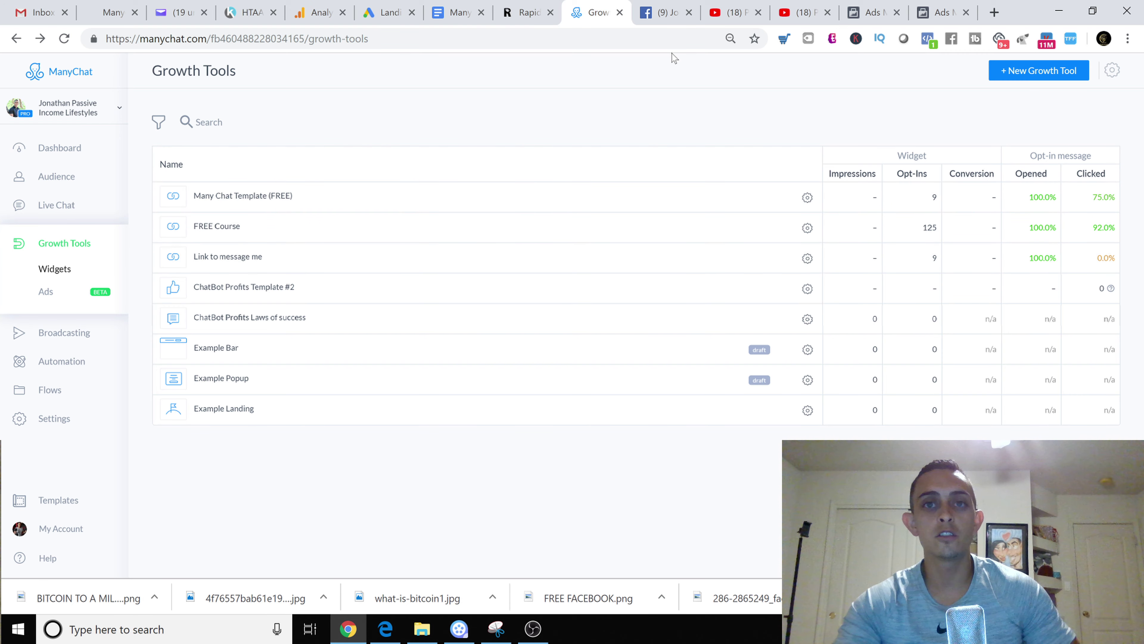
{"action": "left_click", "coordinate": [666, 16]}
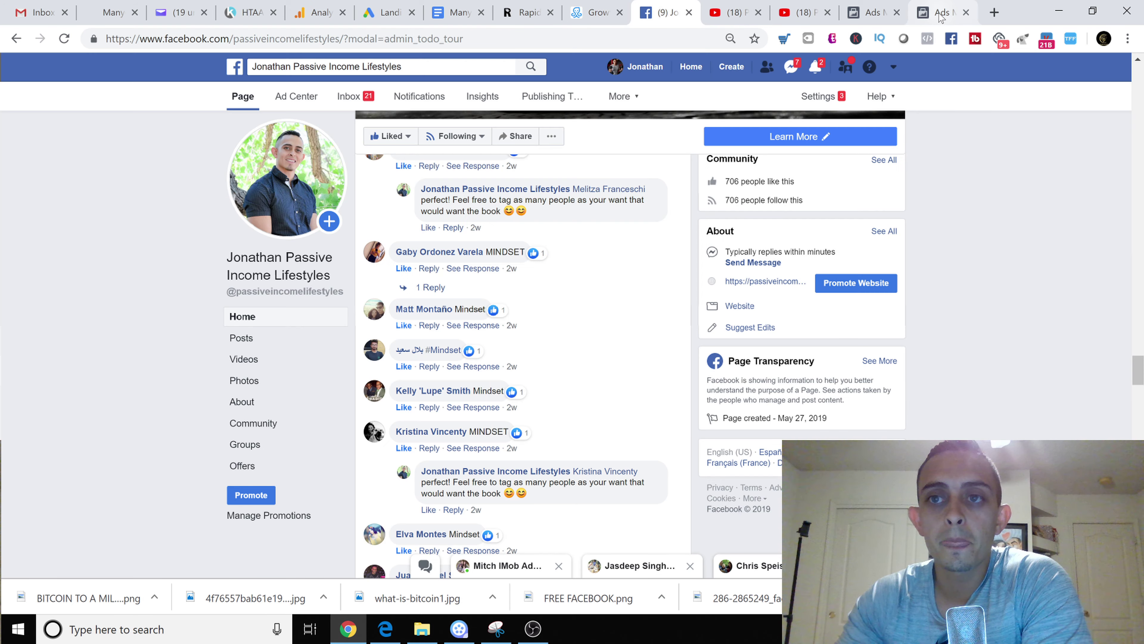
Switch to Facebook Ads Manager and name the post engagement campaign "Laws Of Success Manychat"
{"action": "left_click", "coordinate": [939, 17]}
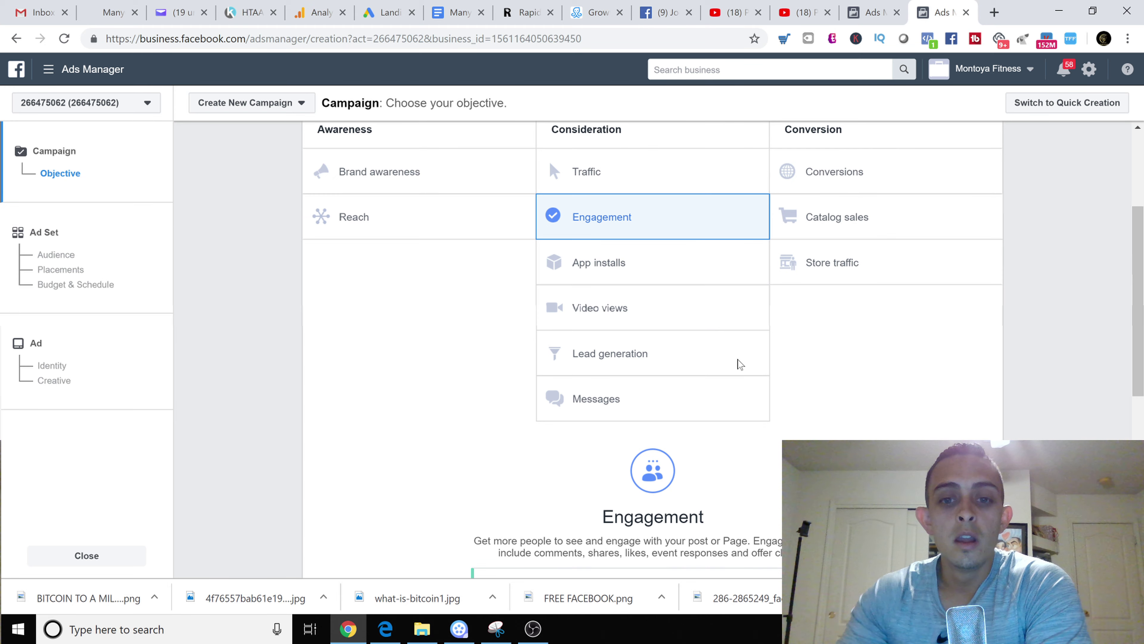
{"action": "scroll", "coordinate": [711, 366], "scroll_direction": "down", "scroll_amount": 5}
{"action": "scroll", "coordinate": [685, 370], "scroll_direction": "down", "scroll_amount": 2}
{"action": "double_click", "coordinate": [604, 366]}
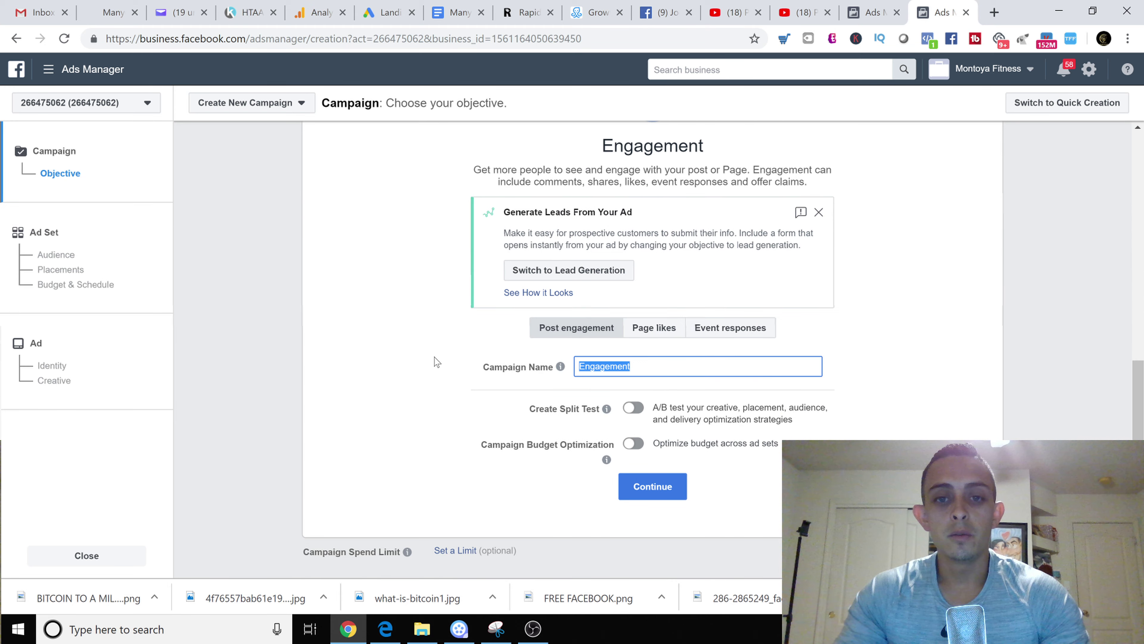
{"action": "type", "text": "Lawas"}
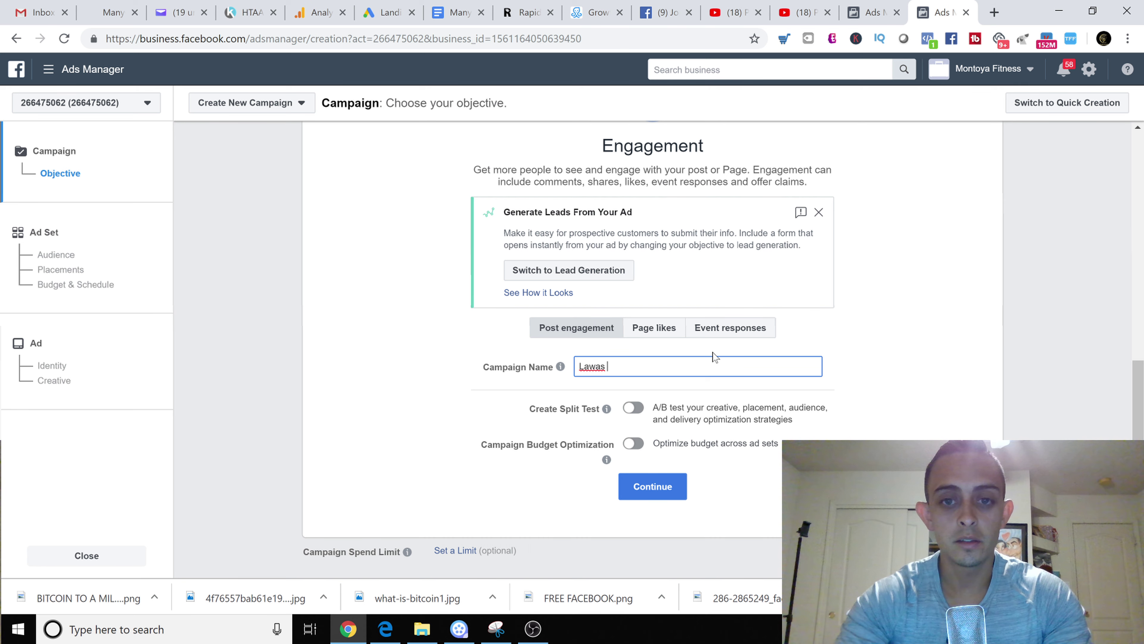
{"action": "key", "text": "BackSpace"}
{"action": "key", "text": "BackSpace"}
{"action": "key", "text": "BackSpace"}
{"action": "type", "text": "s Of Success Manychat"}
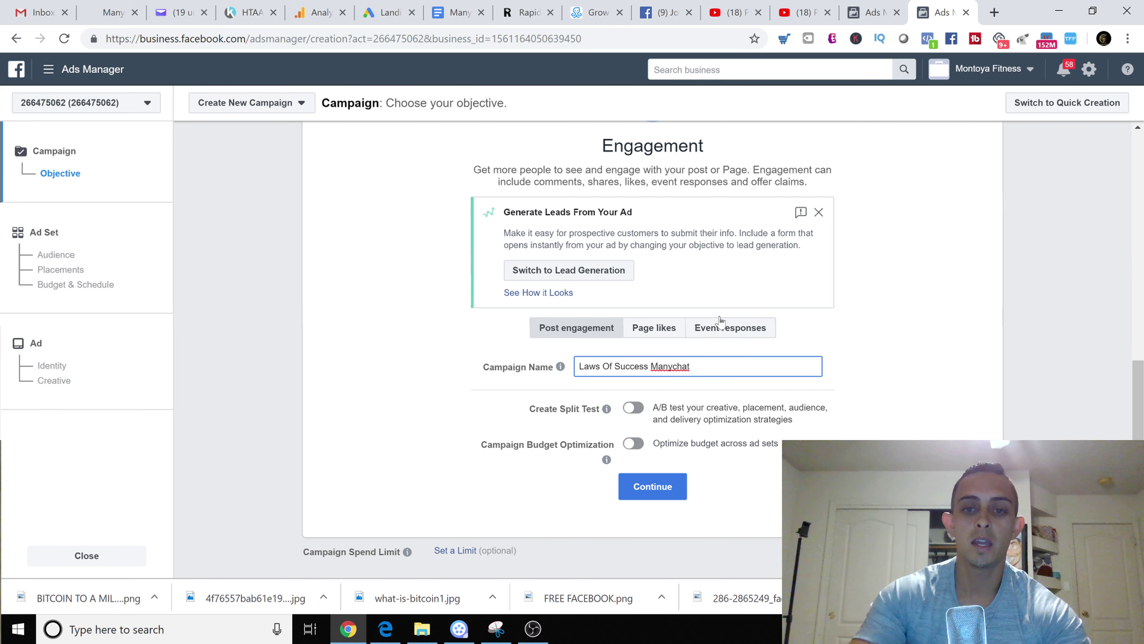
Review the selected Engagement objective and continue to the ad set settings
{"action": "scroll", "coordinate": [674, 328], "scroll_direction": "up", "scroll_amount": 8}
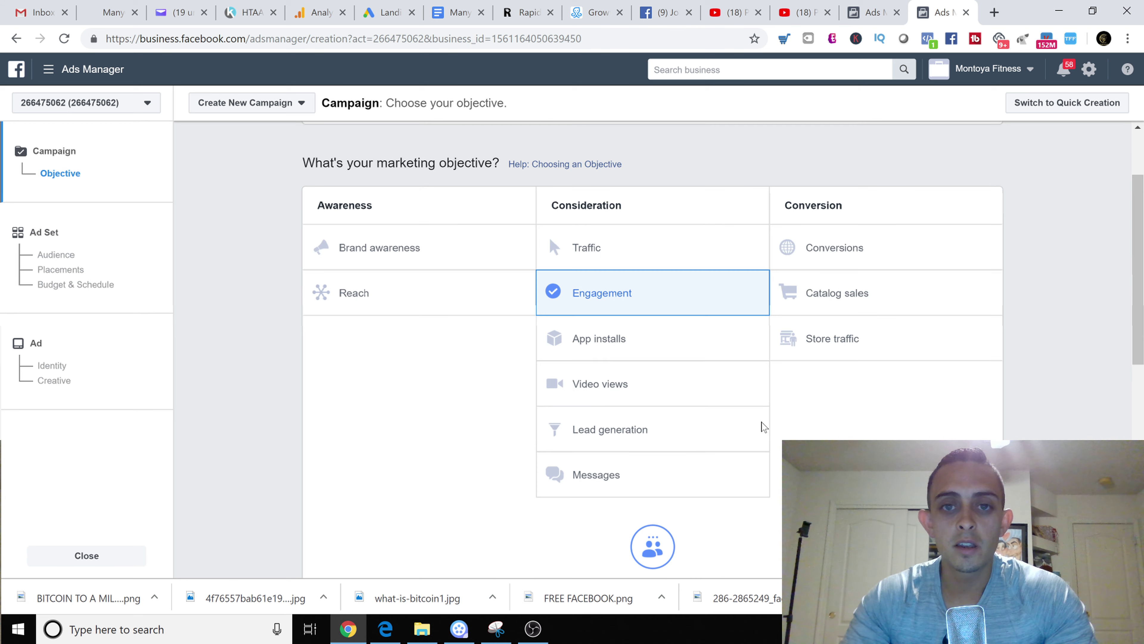
{"action": "scroll", "coordinate": [675, 305], "scroll_direction": "down", "scroll_amount": 8}
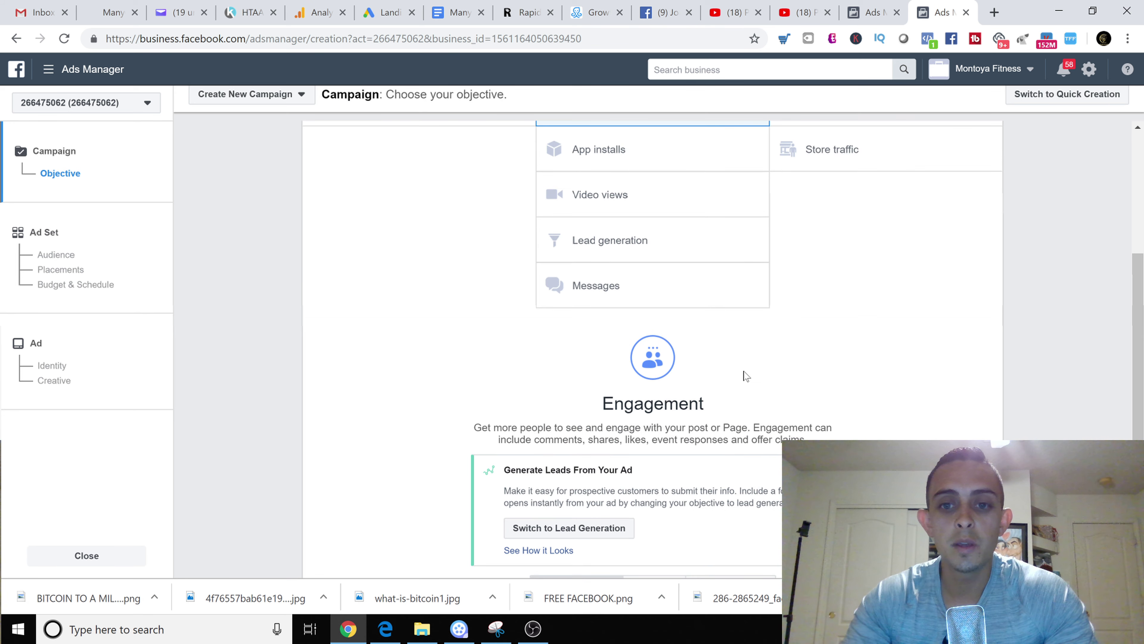
{"action": "left_click", "coordinate": [649, 451]}
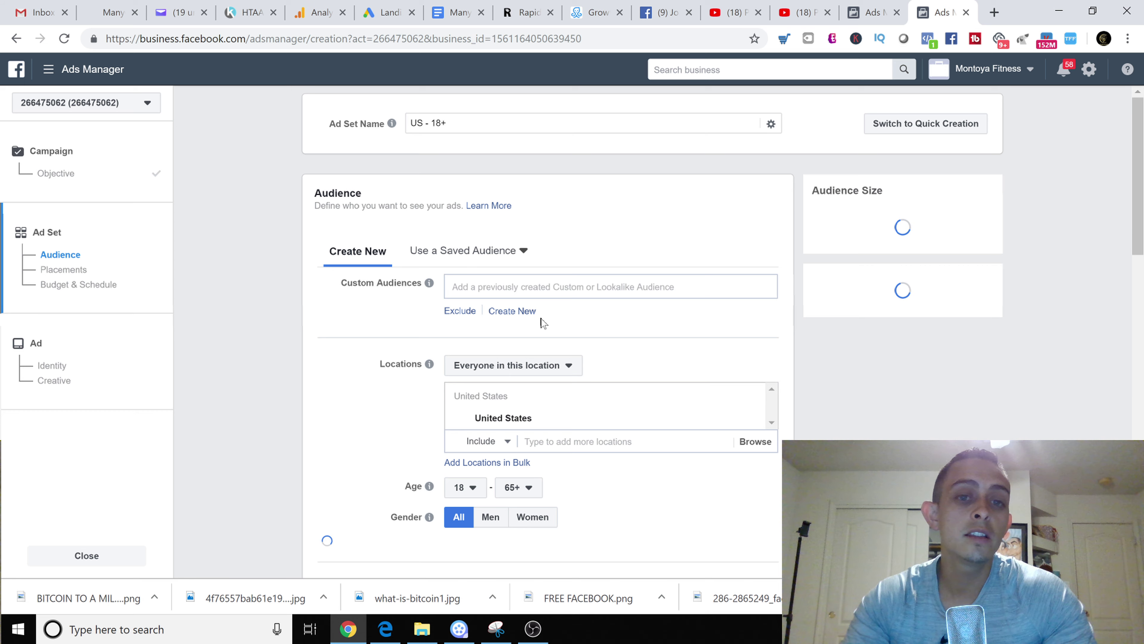
Look over the ad set's audience options and highlight the ad set name
{"action": "scroll", "coordinate": [574, 309], "scroll_direction": "down", "scroll_amount": 1}
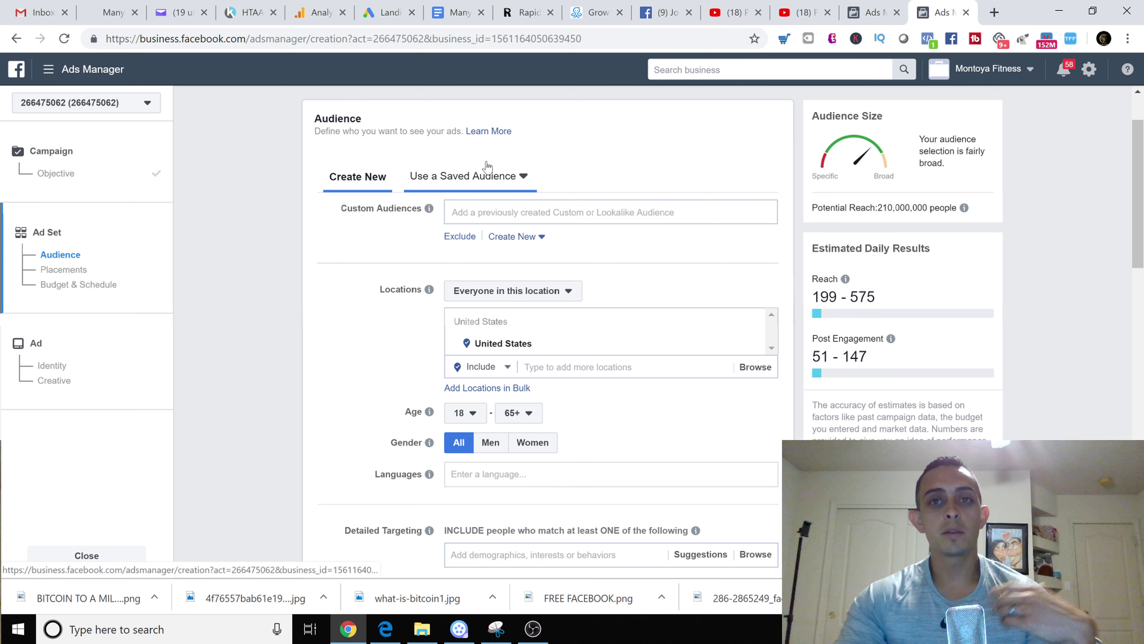
{"action": "scroll", "coordinate": [638, 255], "scroll_direction": "down", "scroll_amount": 1}
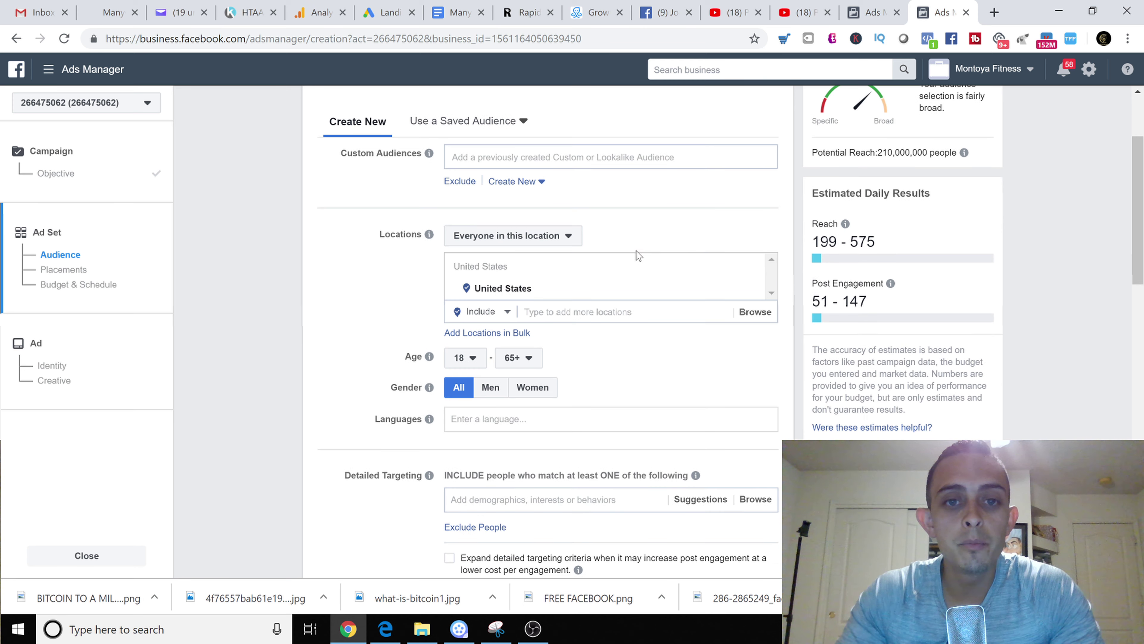
{"action": "scroll", "coordinate": [638, 255], "scroll_direction": "up", "scroll_amount": 1}
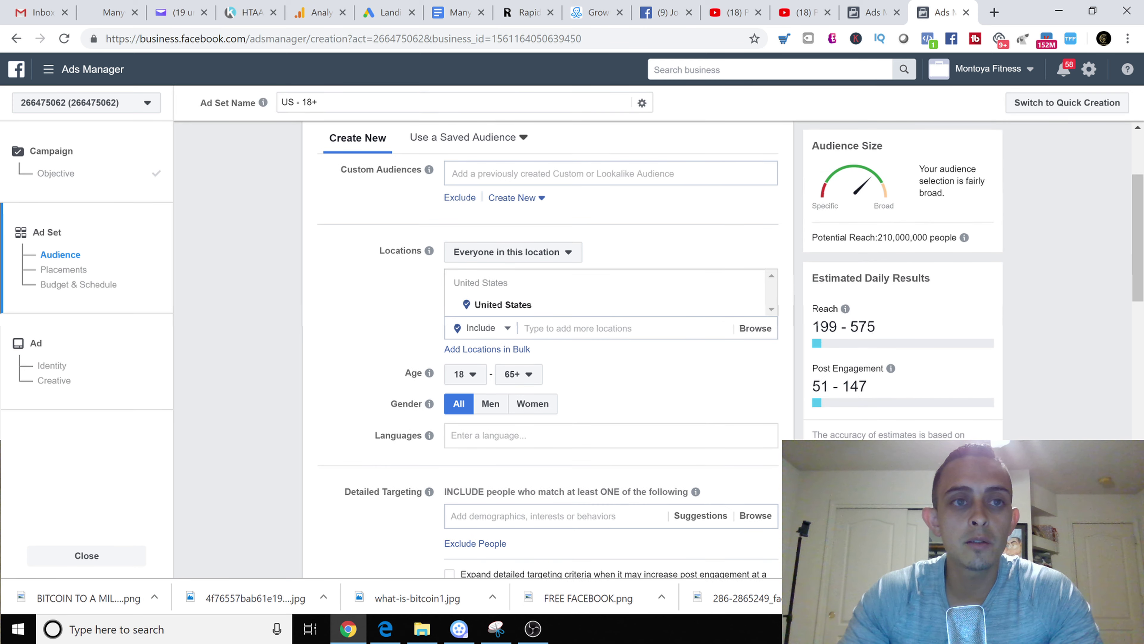
{"action": "left_click_drag", "start_coordinate": [320, 103], "coordinate": [232, 113]}
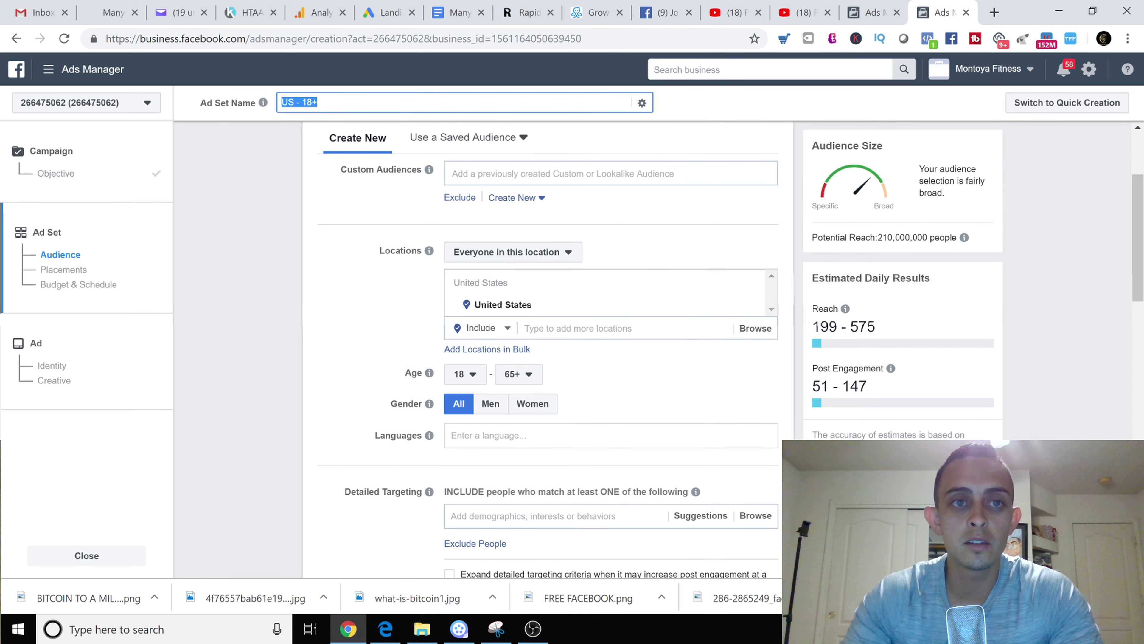
{"action": "left_click", "coordinate": [318, 102]}
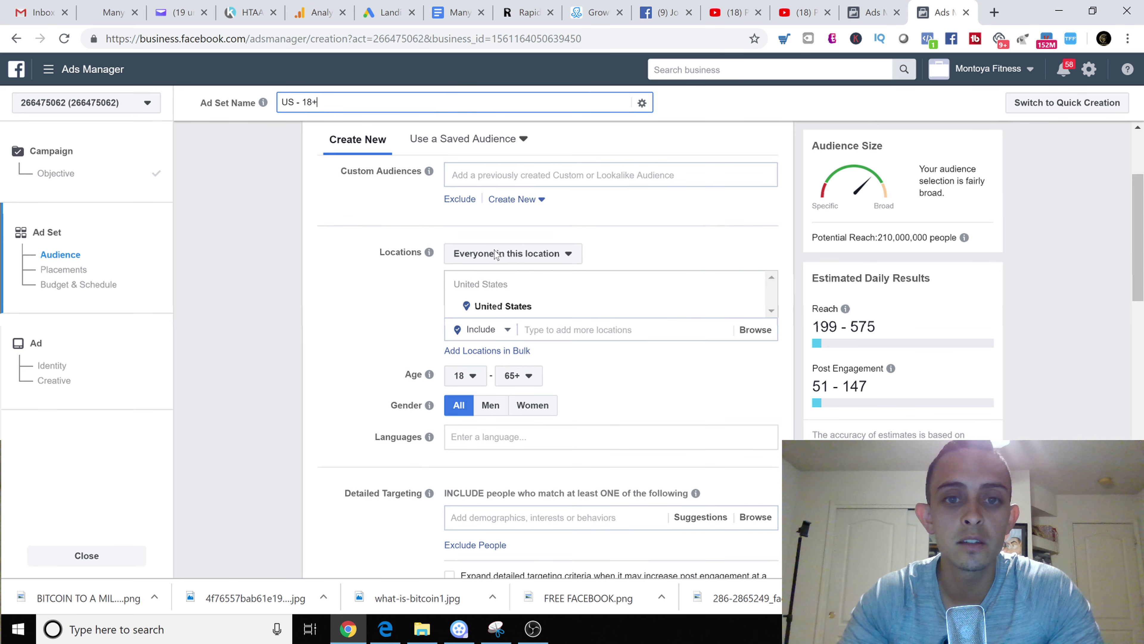
{"action": "scroll", "coordinate": [483, 218], "scroll_direction": "up", "scroll_amount": 3}
{"action": "scroll", "coordinate": [568, 225], "scroll_direction": "down", "scroll_amount": 3}
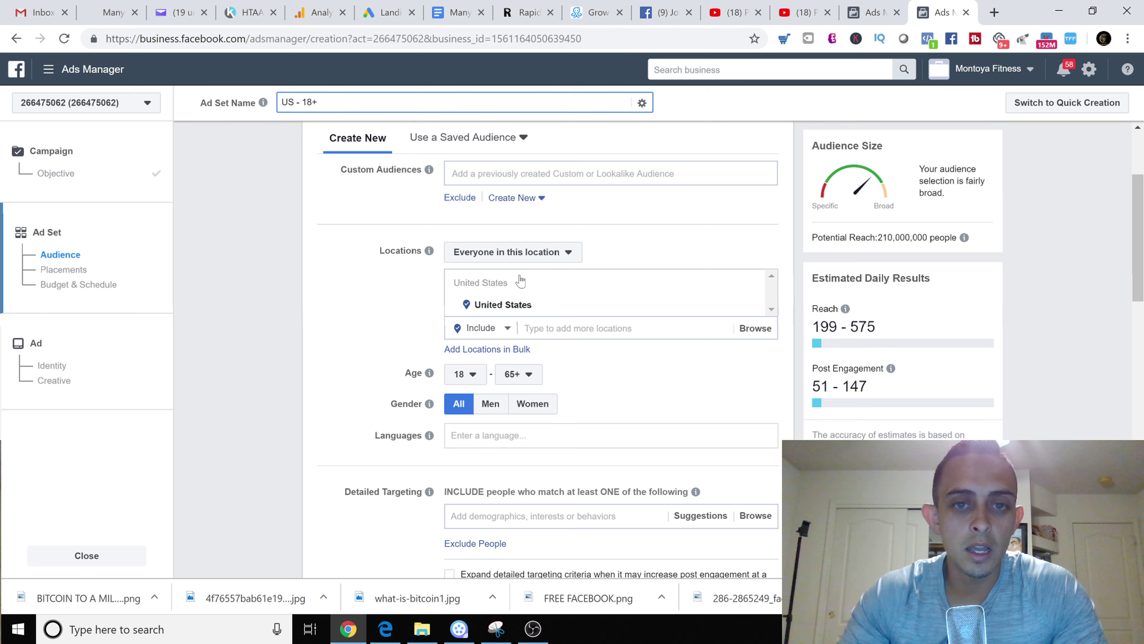
Set the United States location targeting to "People who live in this location"
{"action": "left_click", "coordinate": [512, 252]}
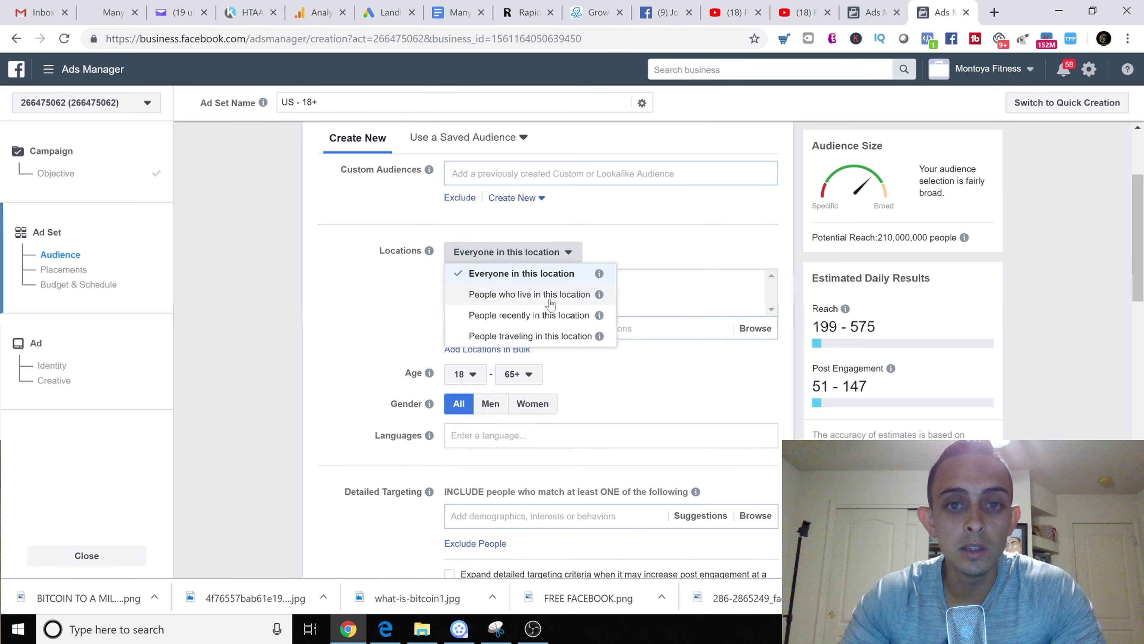
{"action": "left_click", "coordinate": [585, 294]}
{"action": "scroll", "coordinate": [631, 253], "scroll_direction": "down", "scroll_amount": 2}
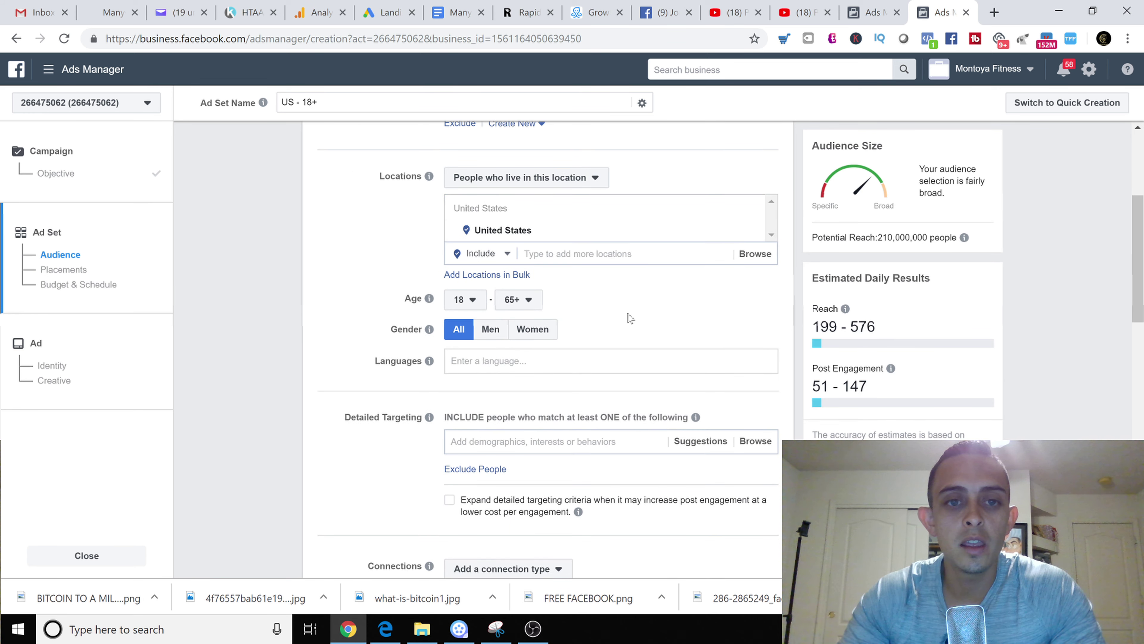
Set the audience age range to 24 through 35
{"action": "left_click", "coordinate": [468, 299]}
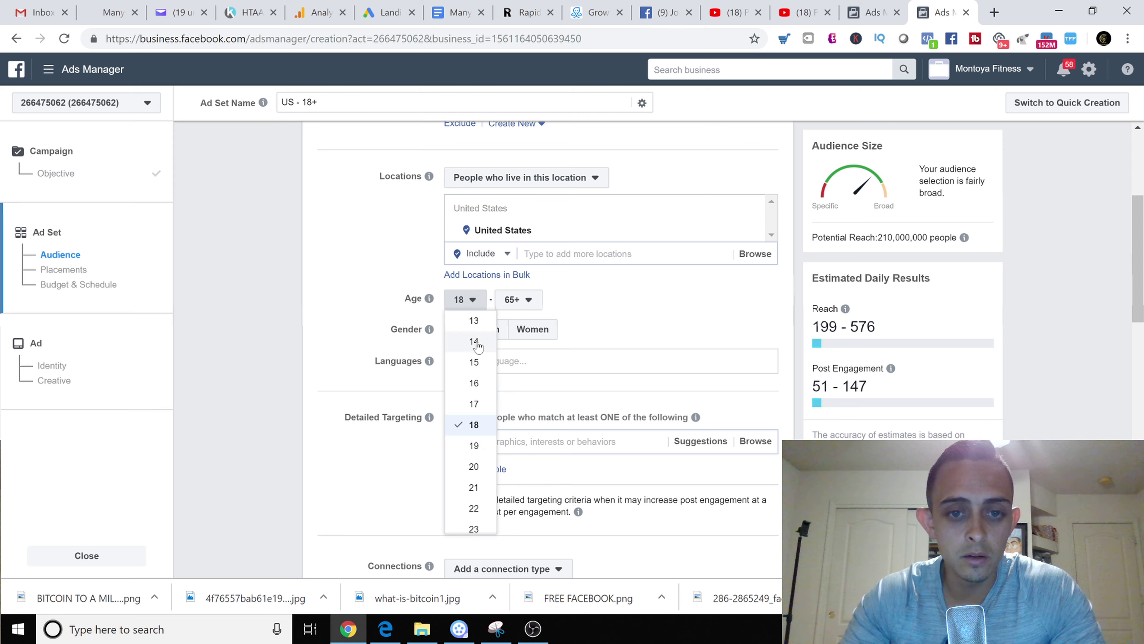
{"action": "scroll", "coordinate": [473, 361], "scroll_direction": "down", "scroll_amount": 3}
{"action": "scroll", "coordinate": [476, 380], "scroll_direction": "down", "scroll_amount": 2}
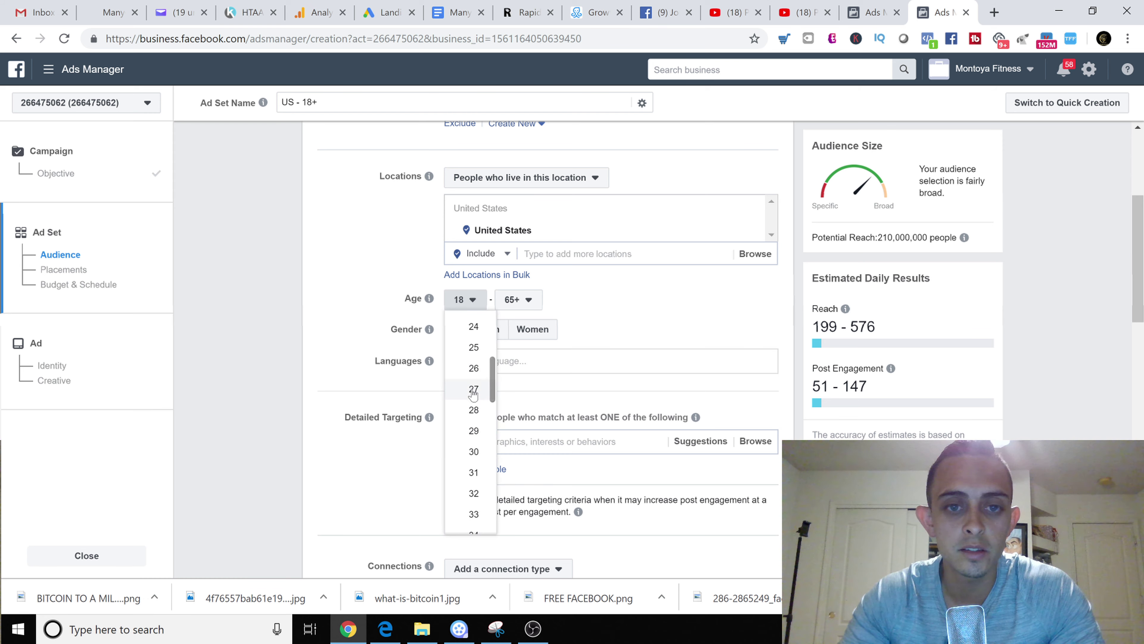
{"action": "scroll", "coordinate": [473, 392], "scroll_direction": "up", "scroll_amount": 2}
{"action": "left_click", "coordinate": [472, 401]}
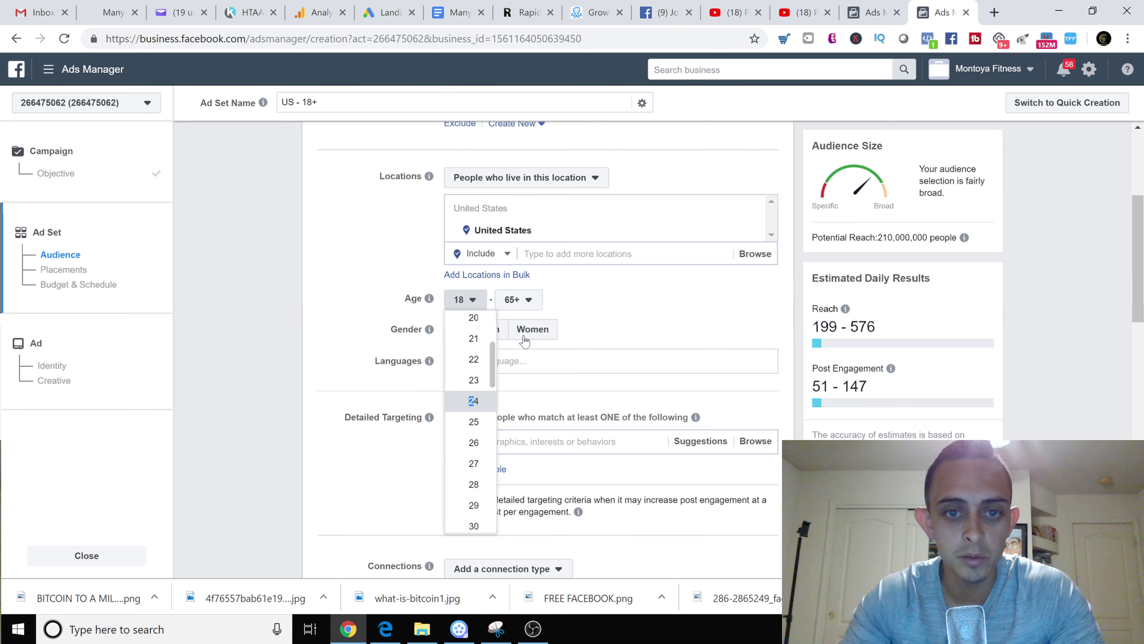
{"action": "left_click", "coordinate": [518, 302]}
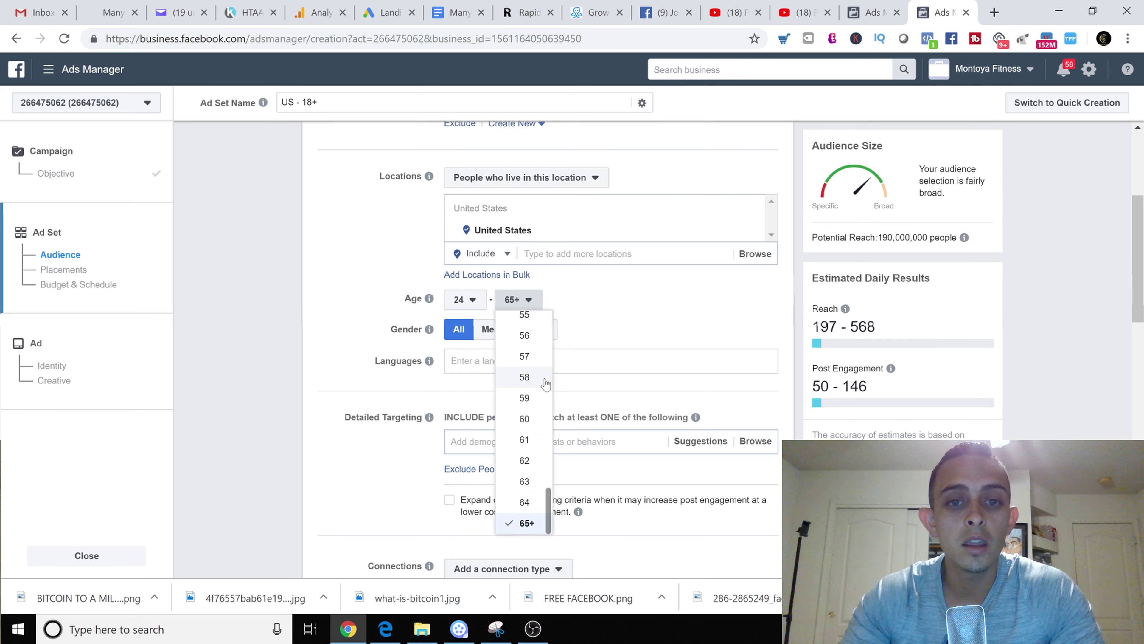
{"action": "scroll", "coordinate": [538, 388], "scroll_direction": "up", "scroll_amount": 5}
{"action": "scroll", "coordinate": [539, 397], "scroll_direction": "up", "scroll_amount": 4}
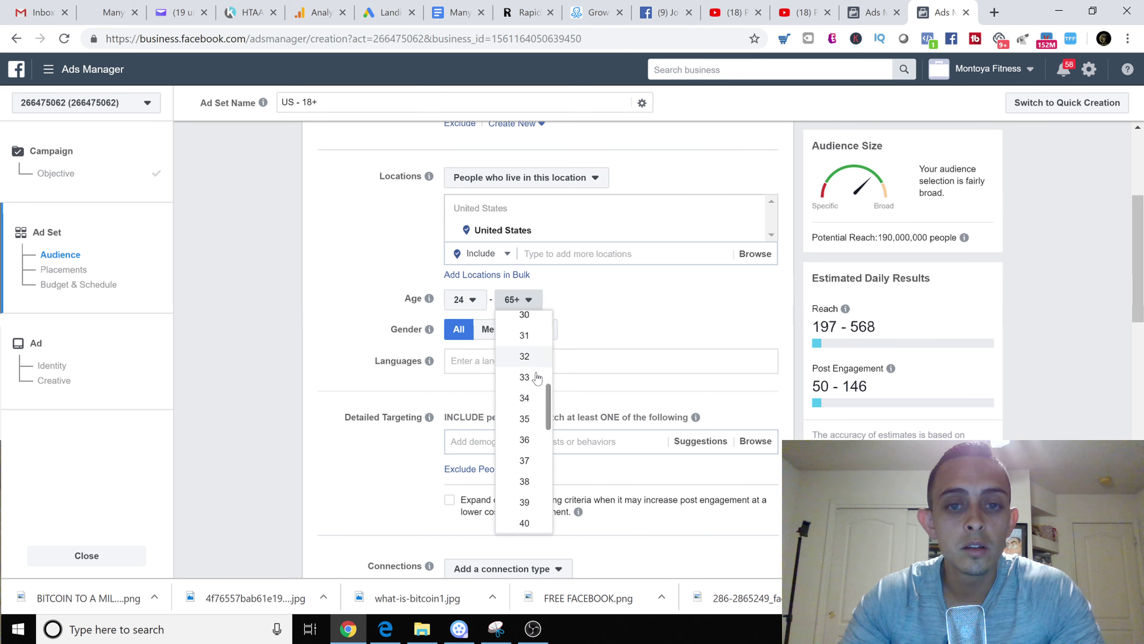
{"action": "left_click", "coordinate": [524, 419]}
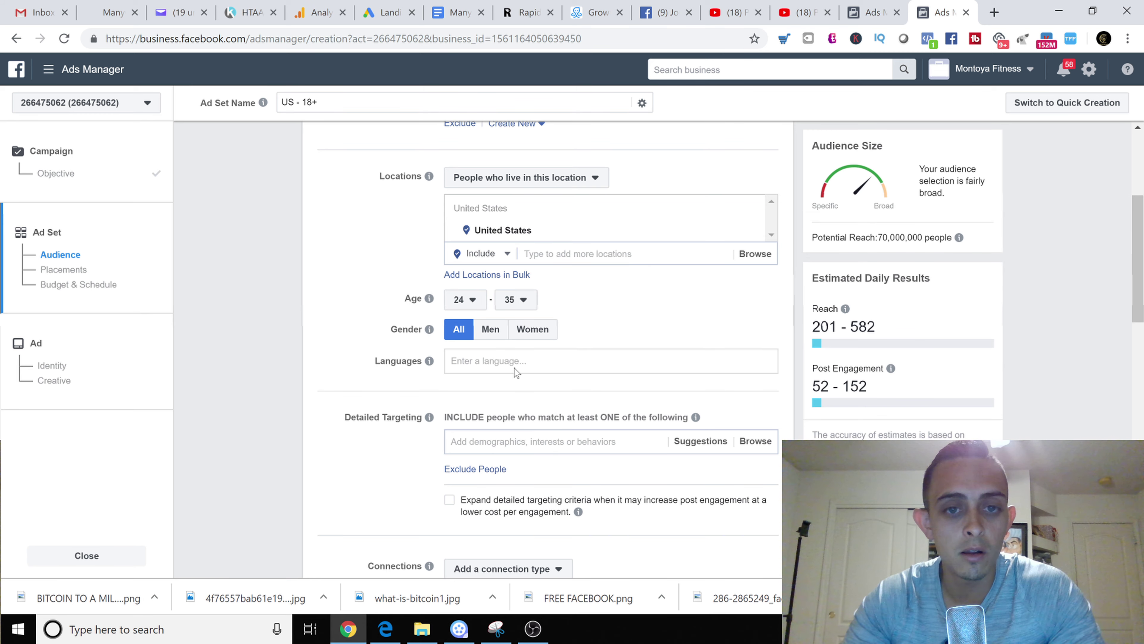
Highlight the potential reach estimate and set the audience language to English (All)
{"action": "left_click", "coordinate": [517, 369]}
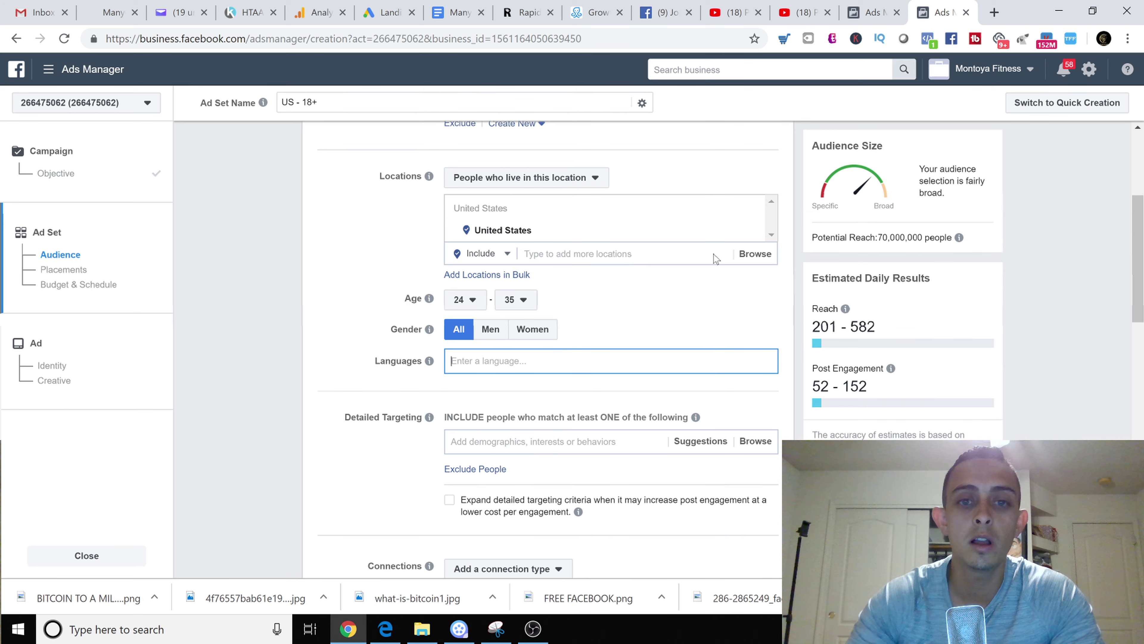
{"action": "left_click_drag", "start_coordinate": [812, 238], "coordinate": [973, 255]}
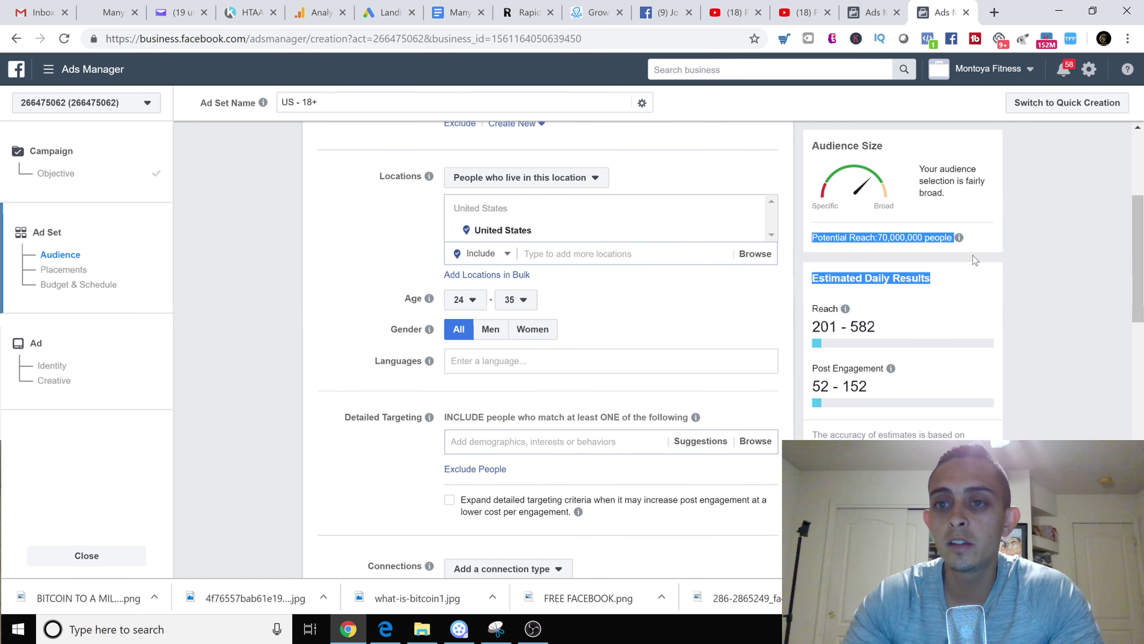
{"action": "left_click", "coordinate": [989, 238]}
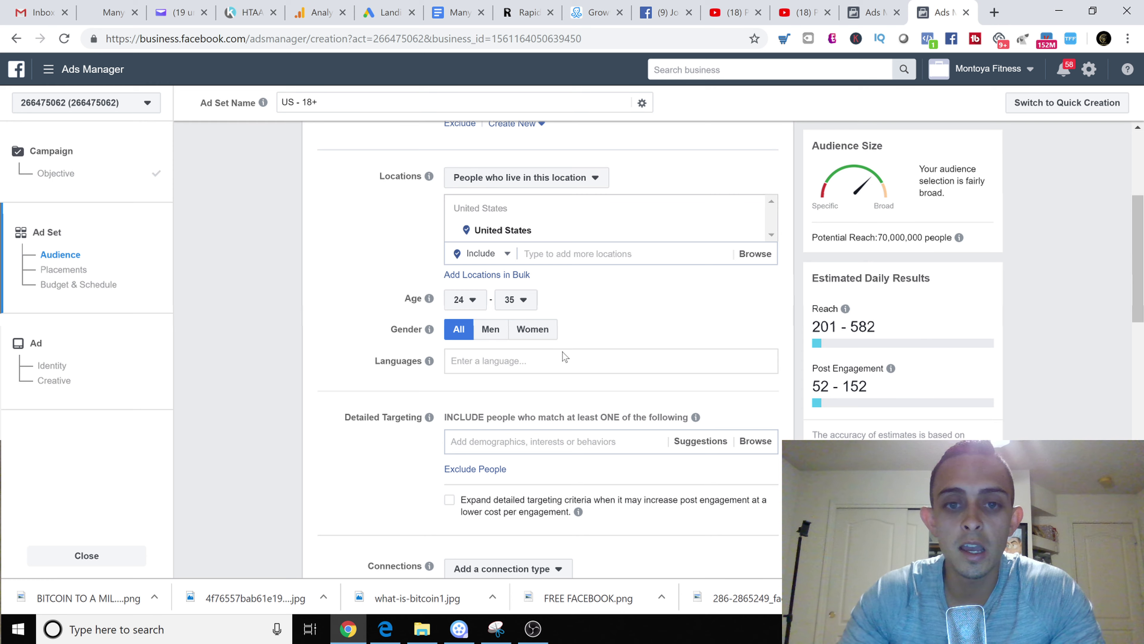
{"action": "left_click", "coordinate": [563, 361]}
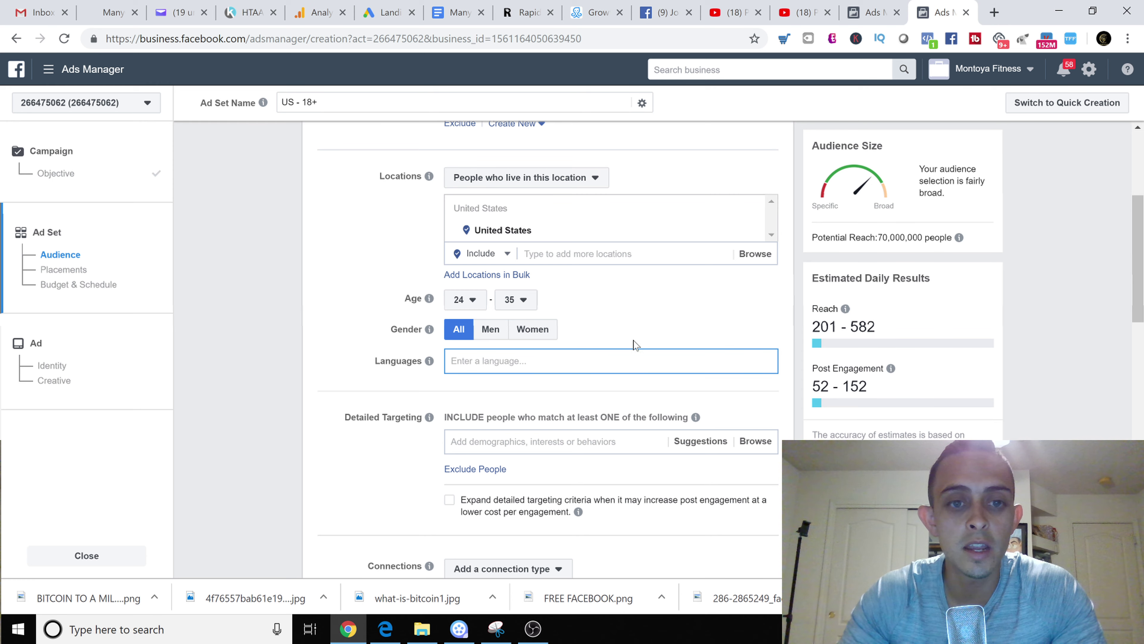
{"action": "type", "text": "engli"}
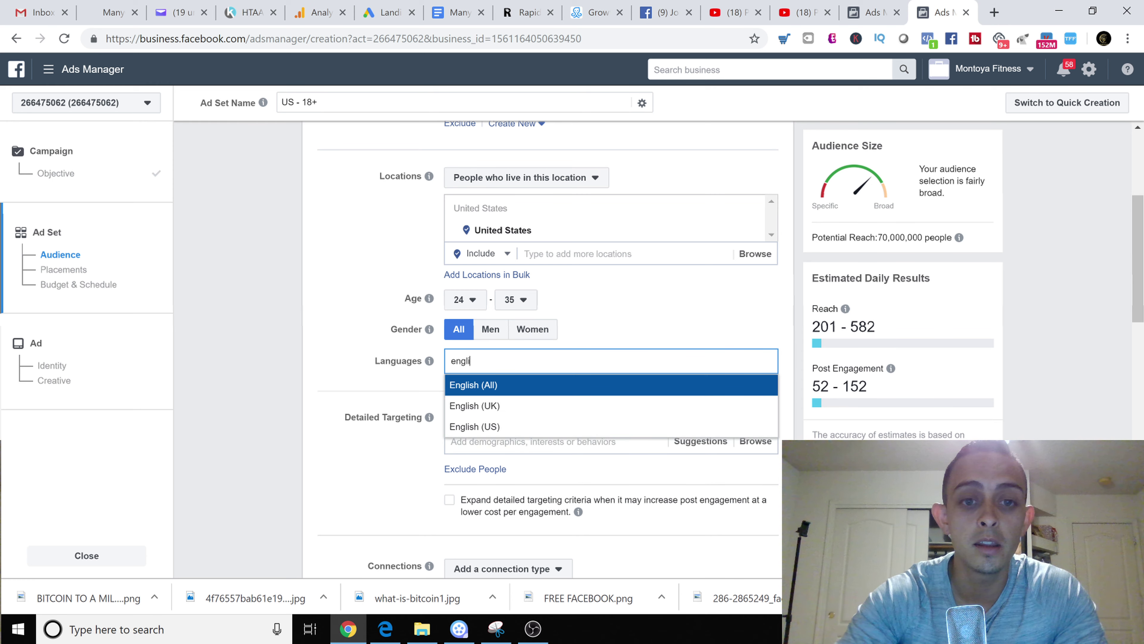
{"action": "key", "text": "Return"}
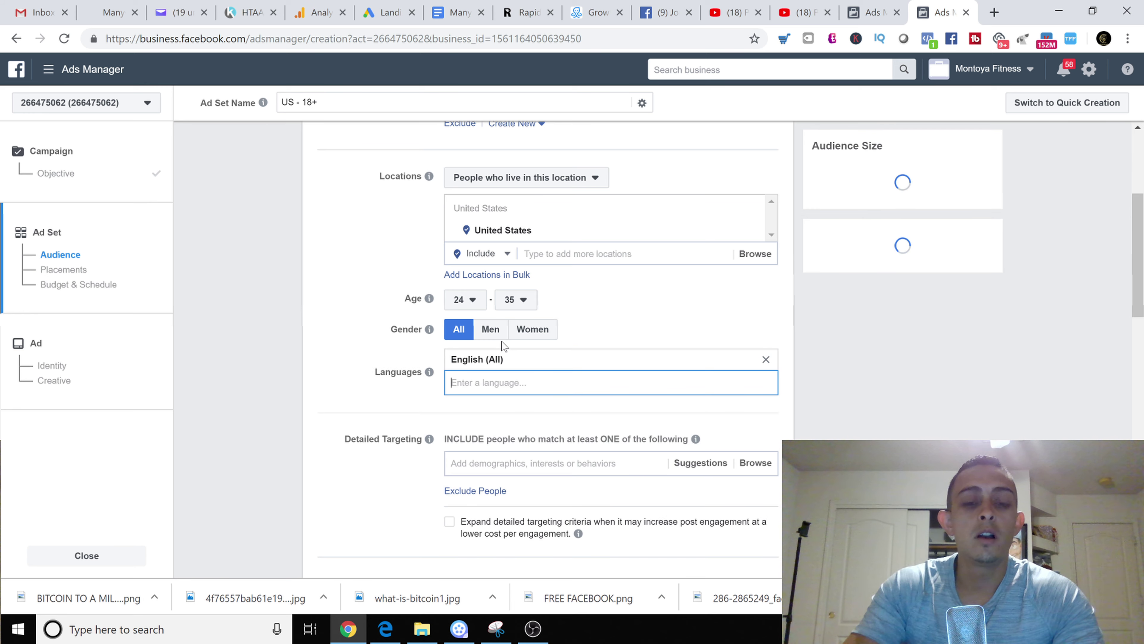
Highlight the Detailed Targeting heading and add the interest "Business development" to the audience's included targeting
{"action": "scroll", "coordinate": [428, 285], "scroll_direction": "down", "scroll_amount": 3}
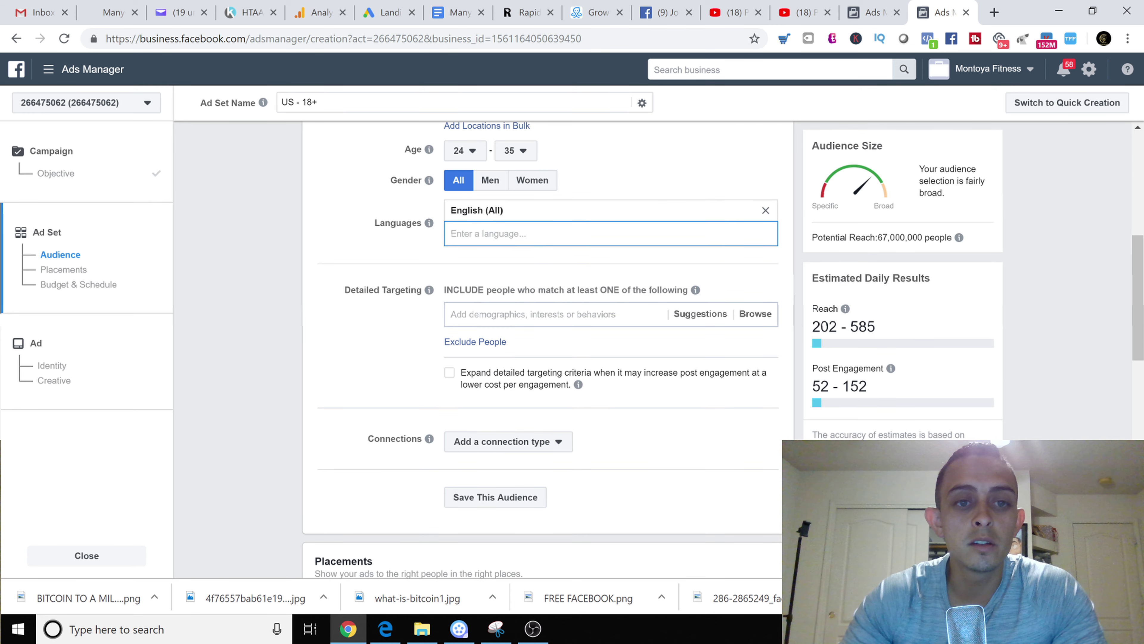
{"action": "left_click_drag", "start_coordinate": [352, 290], "coordinate": [441, 297]}
{"action": "left_click", "coordinate": [401, 292]}
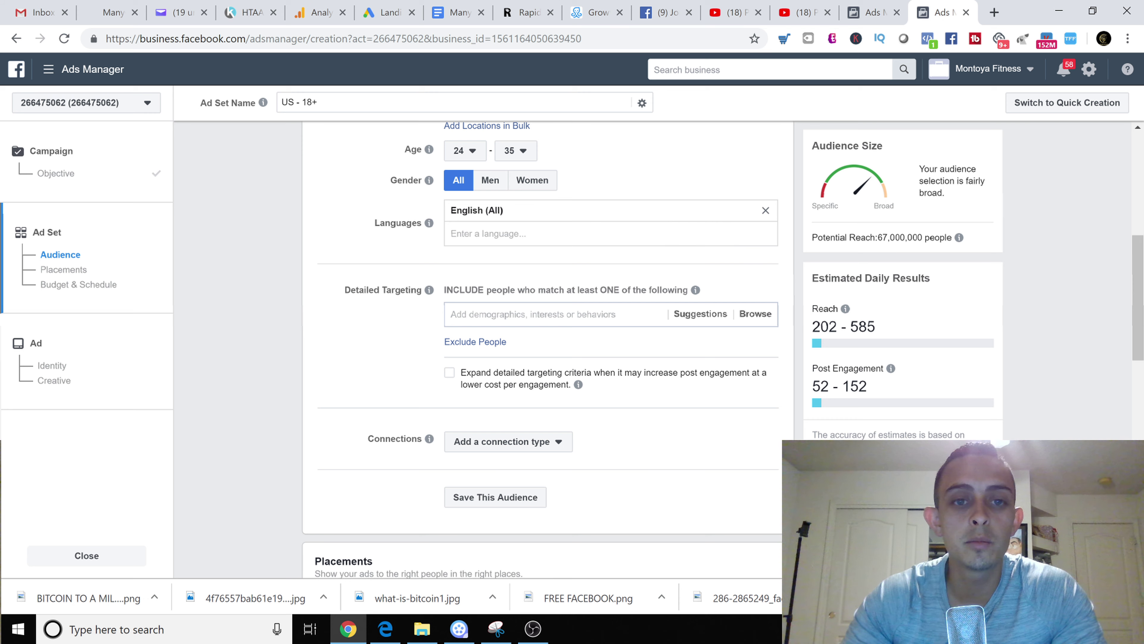
{"action": "left_click_drag", "start_coordinate": [344, 291], "coordinate": [422, 293]}
{"action": "left_click", "coordinate": [421, 303]}
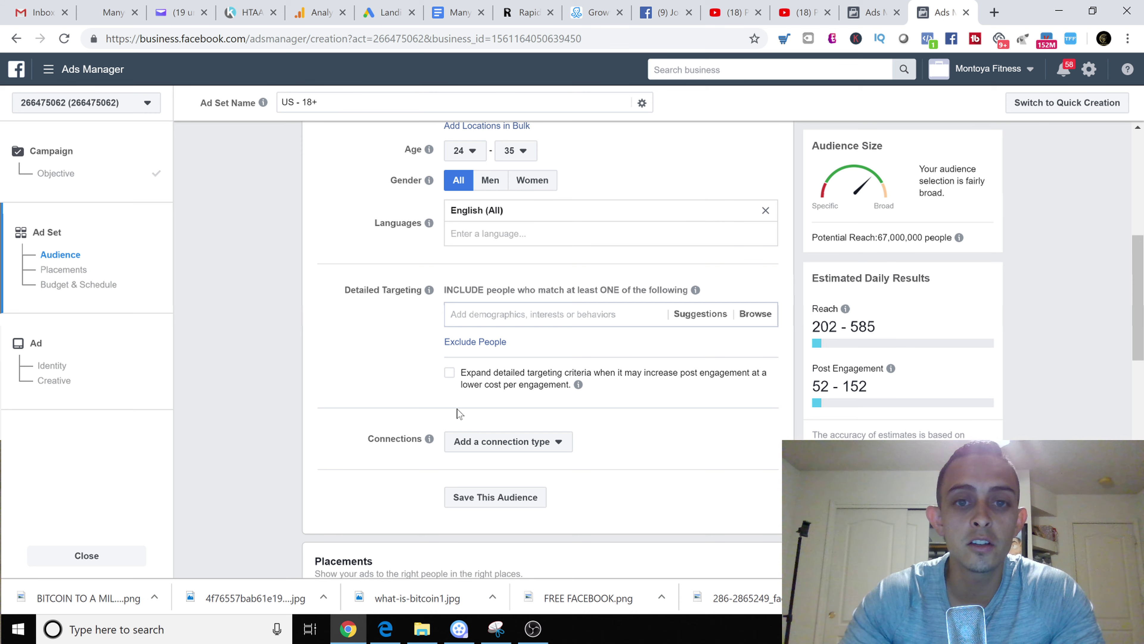
{"action": "mouse_move", "coordinate": [430, 441]}
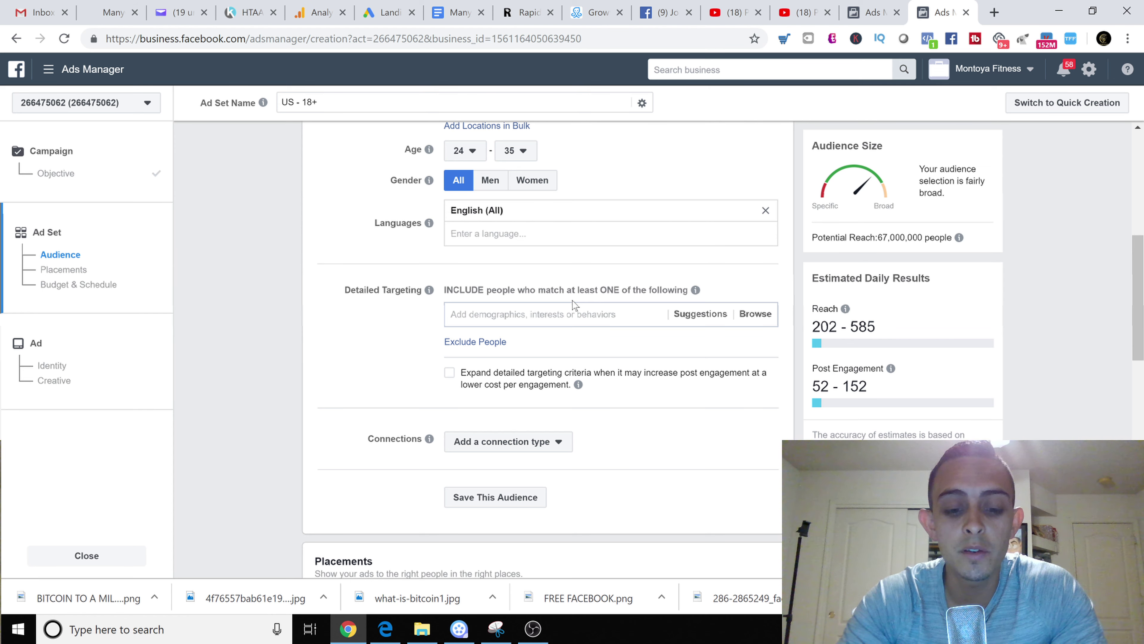
{"action": "type", "text": "business de"}
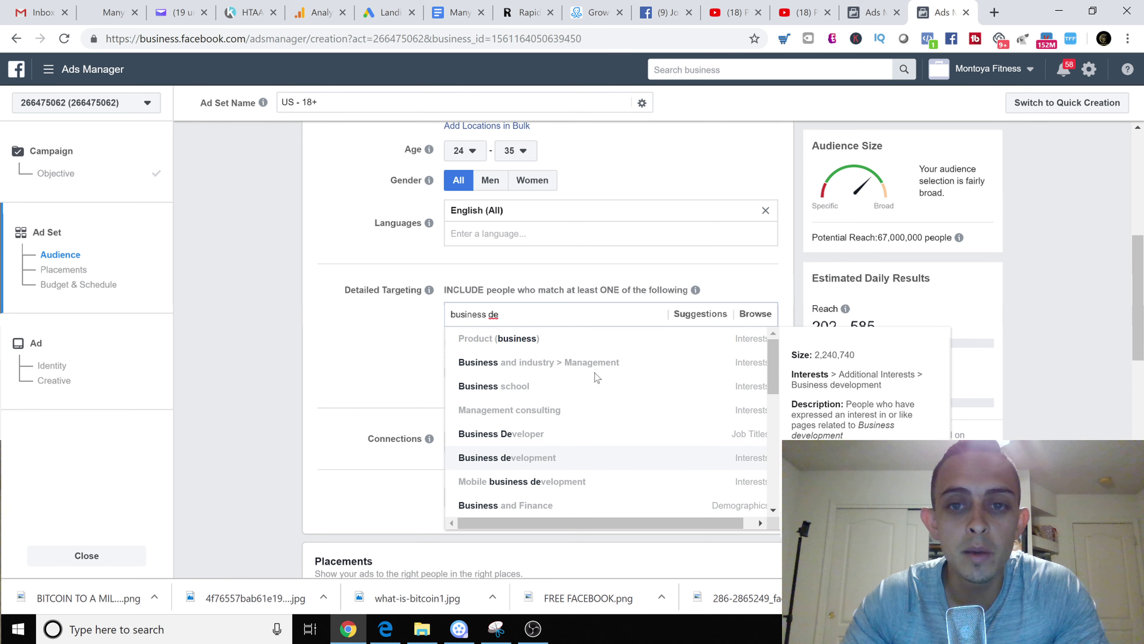
{"action": "left_click", "coordinate": [601, 459]}
{"action": "scroll", "coordinate": [399, 336], "scroll_direction": "down", "scroll_amount": 1}
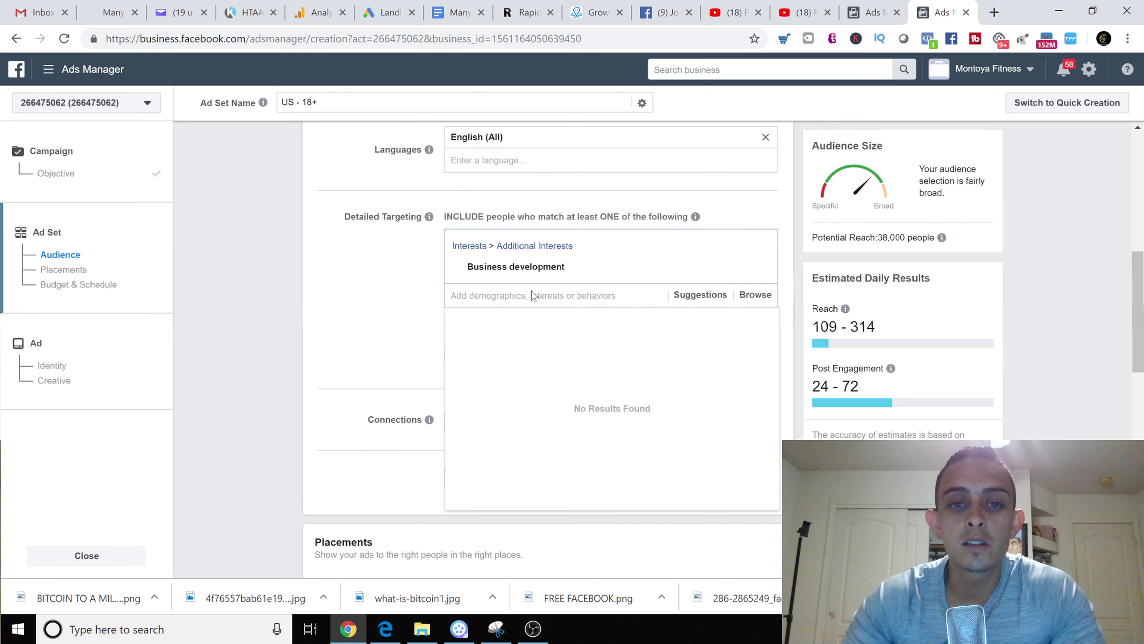
Add the suggested job title "Business development", "Digital marketing", "Online-Marketing" and "Social media marketing" to the included detailed targeting
{"action": "left_click", "coordinate": [715, 299]}
{"action": "mouse_move", "coordinate": [649, 321]}
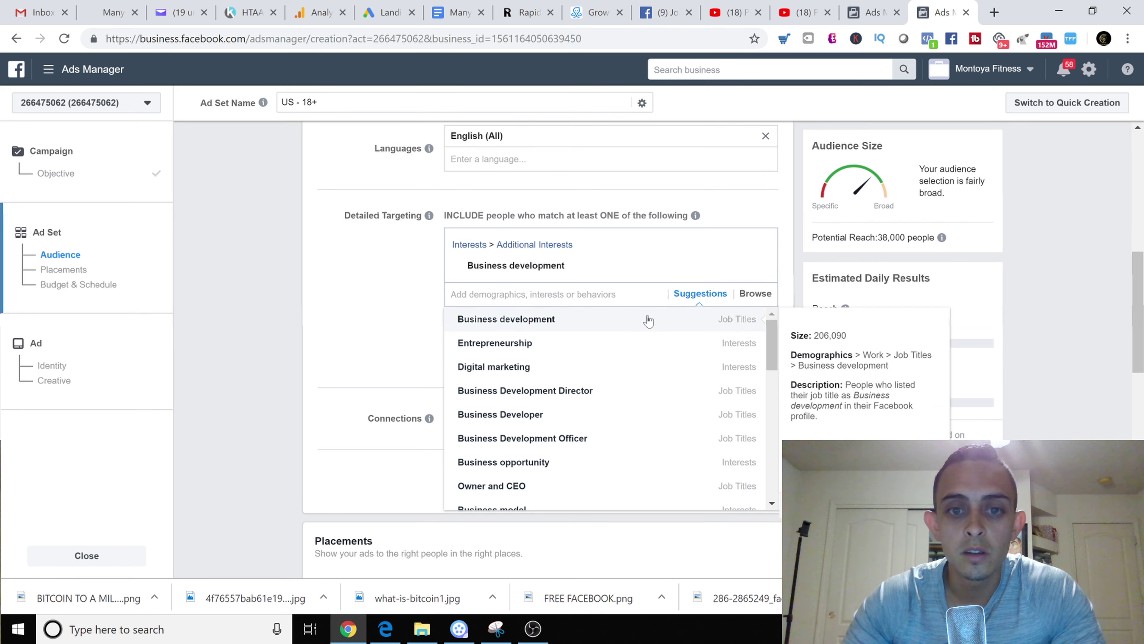
{"action": "scroll", "coordinate": [383, 288], "scroll_direction": "down", "scroll_amount": 1}
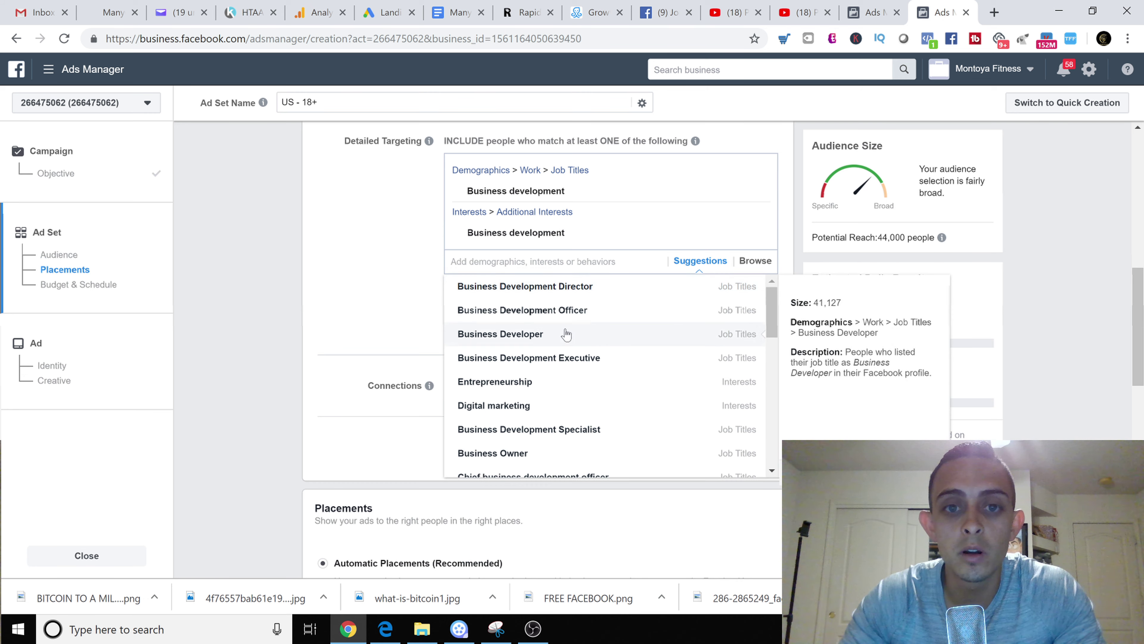
{"action": "mouse_move", "coordinate": [611, 396]}
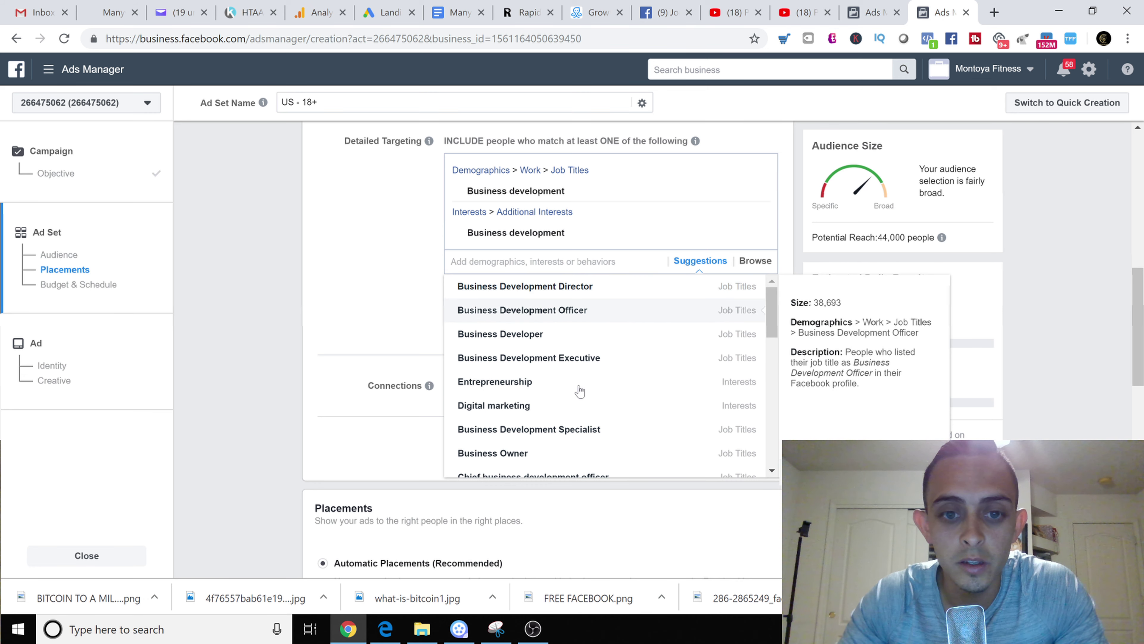
{"action": "left_click", "coordinate": [566, 405]}
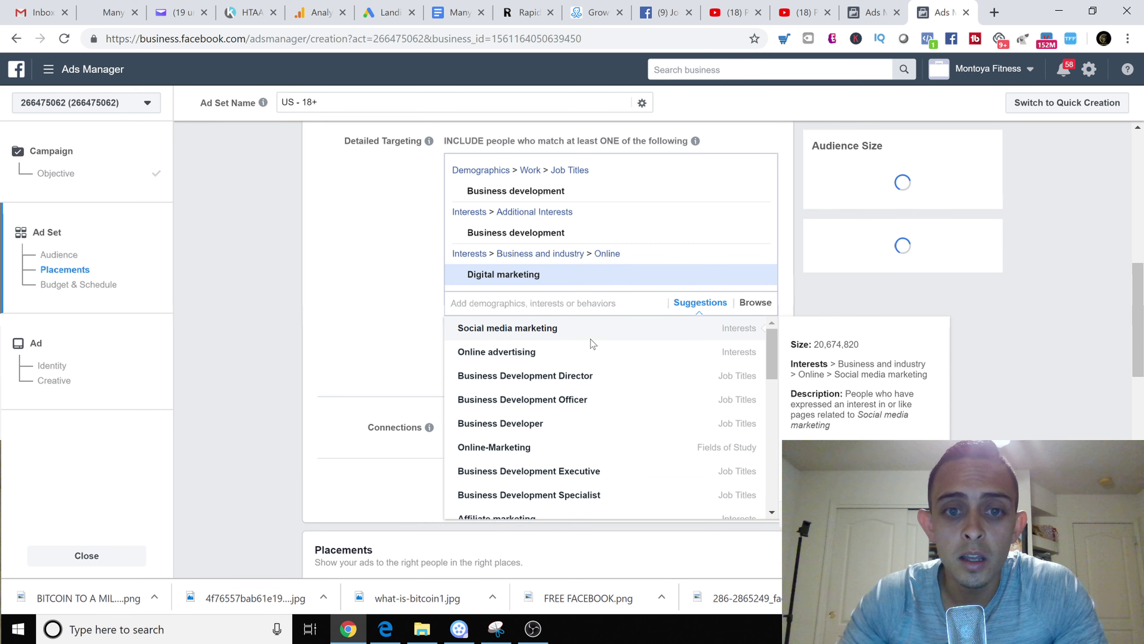
{"action": "left_click", "coordinate": [545, 447]}
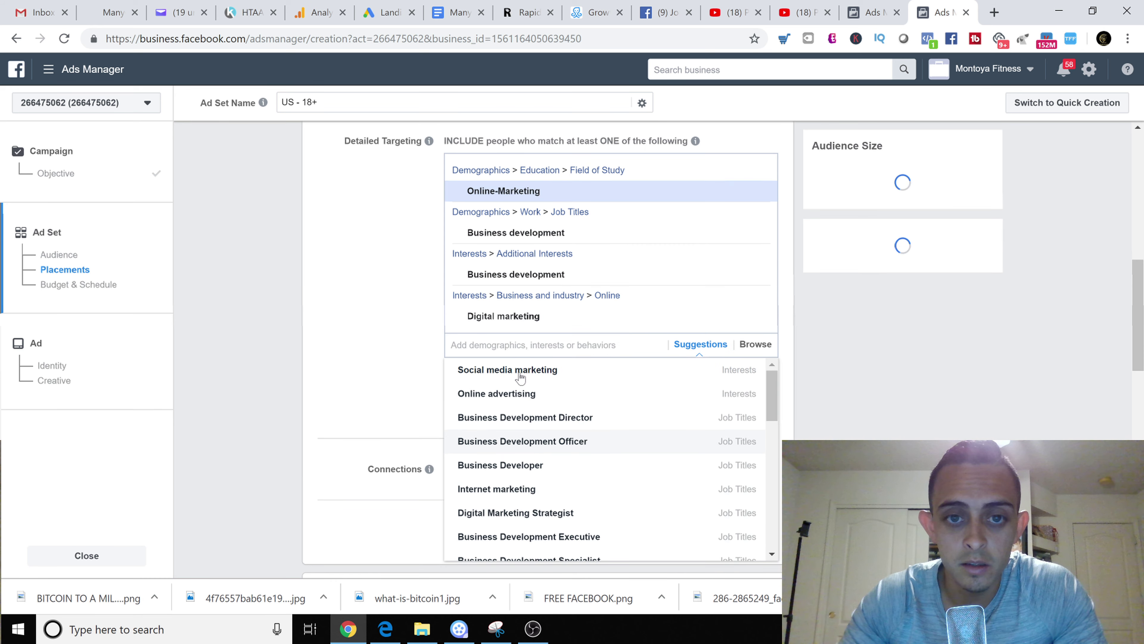
{"action": "left_click", "coordinate": [554, 375]}
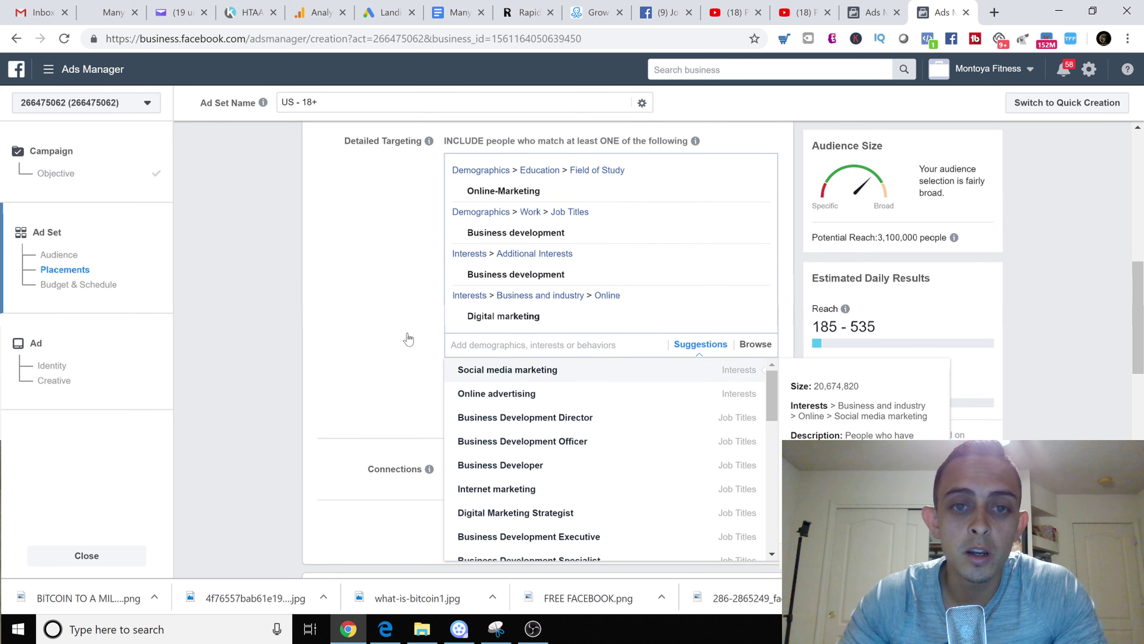
{"action": "left_click", "coordinate": [389, 293]}
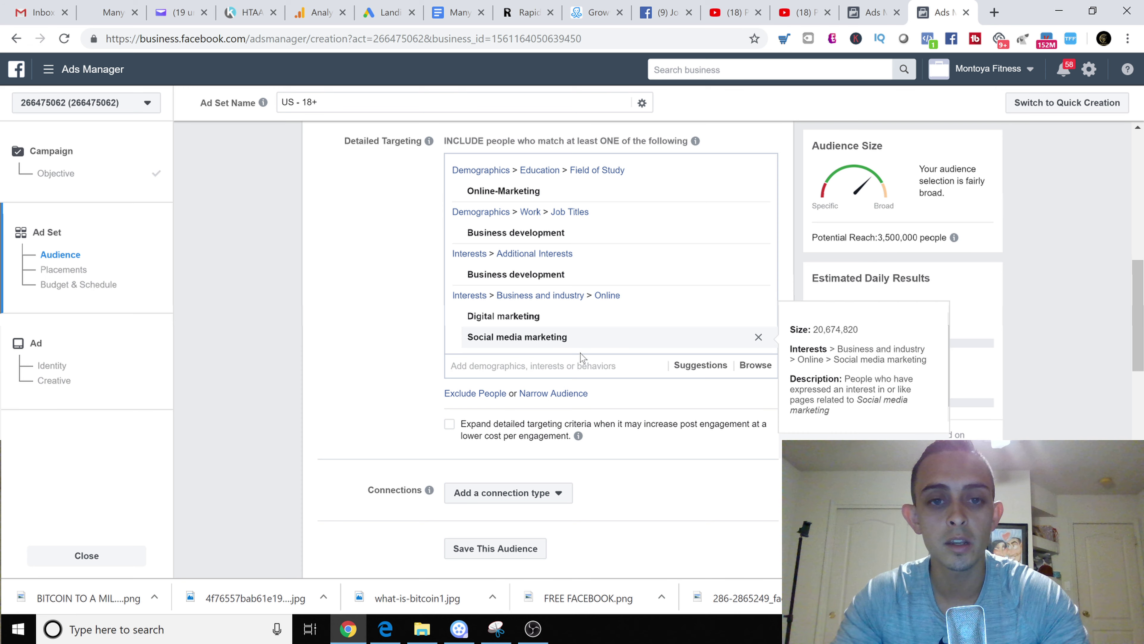
Search detailed targeting for "affil" and add the interest "Affiliate marketing" to the included audience
{"action": "type", "text": "aff"}
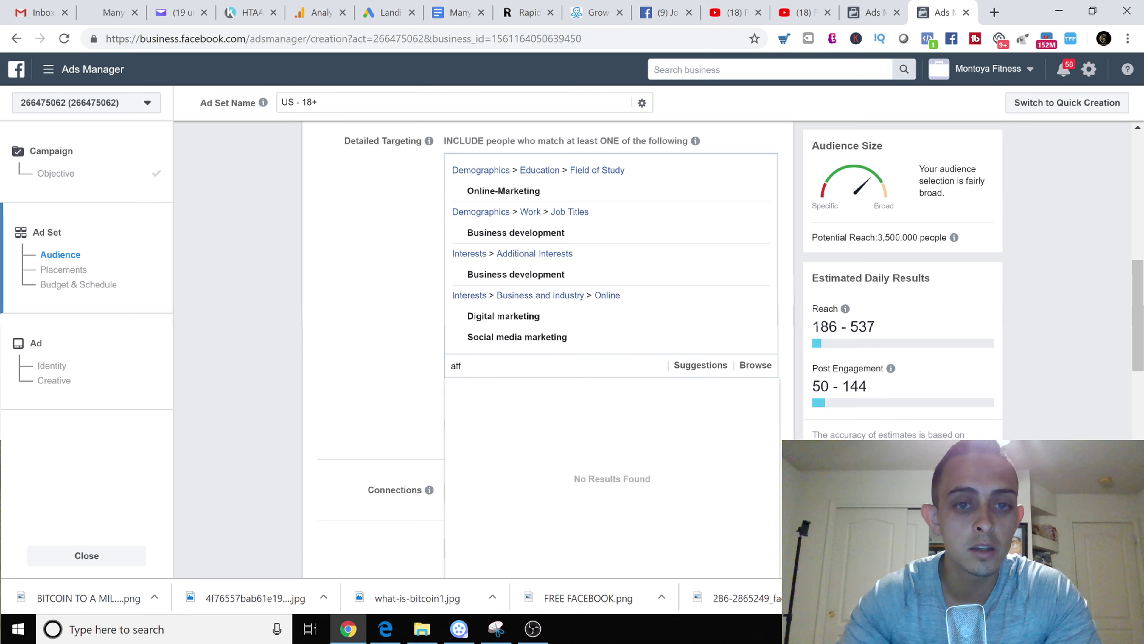
{"action": "type", "text": "i"}
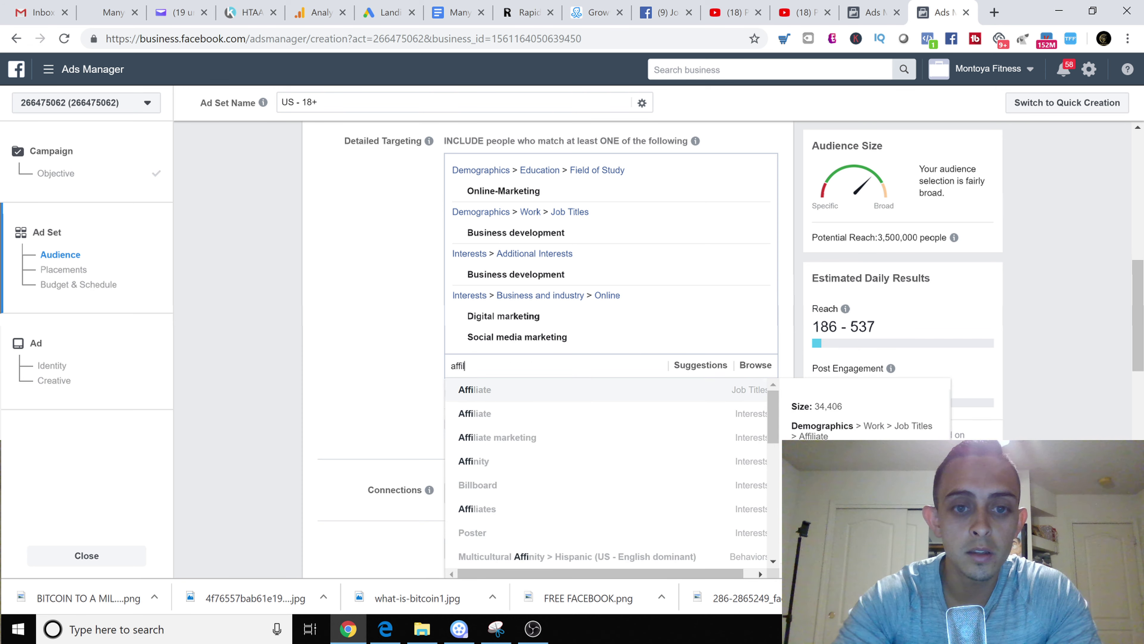
{"action": "type", "text": "l"}
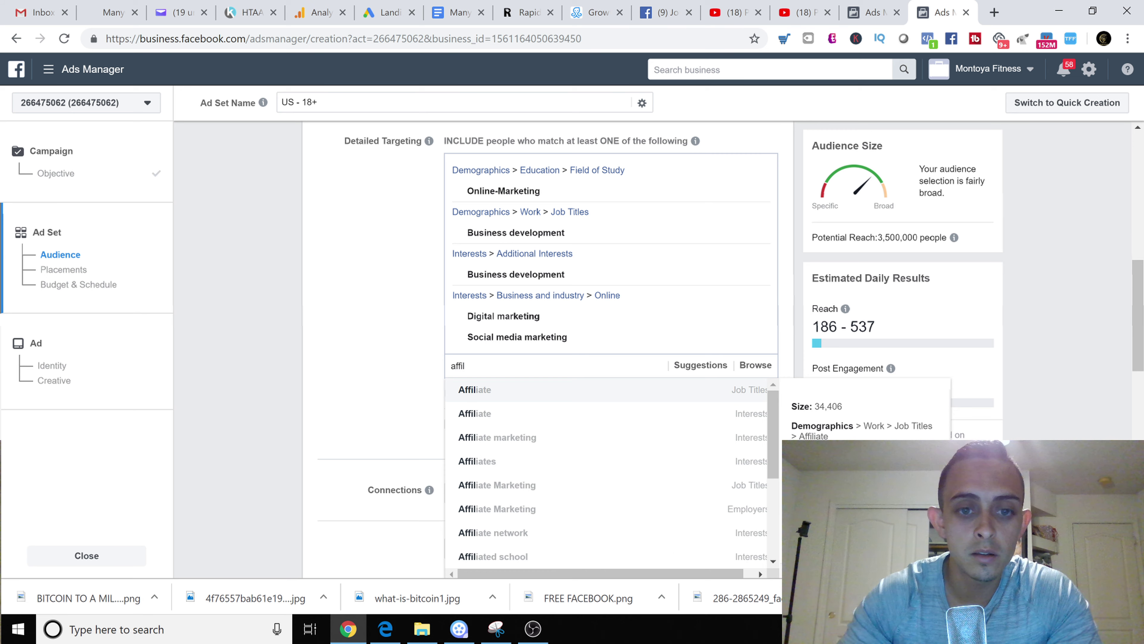
{"action": "left_click", "coordinate": [550, 437]}
{"action": "left_click", "coordinate": [428, 251]}
{"action": "scroll", "coordinate": [669, 245], "scroll_direction": "down", "scroll_amount": 3}
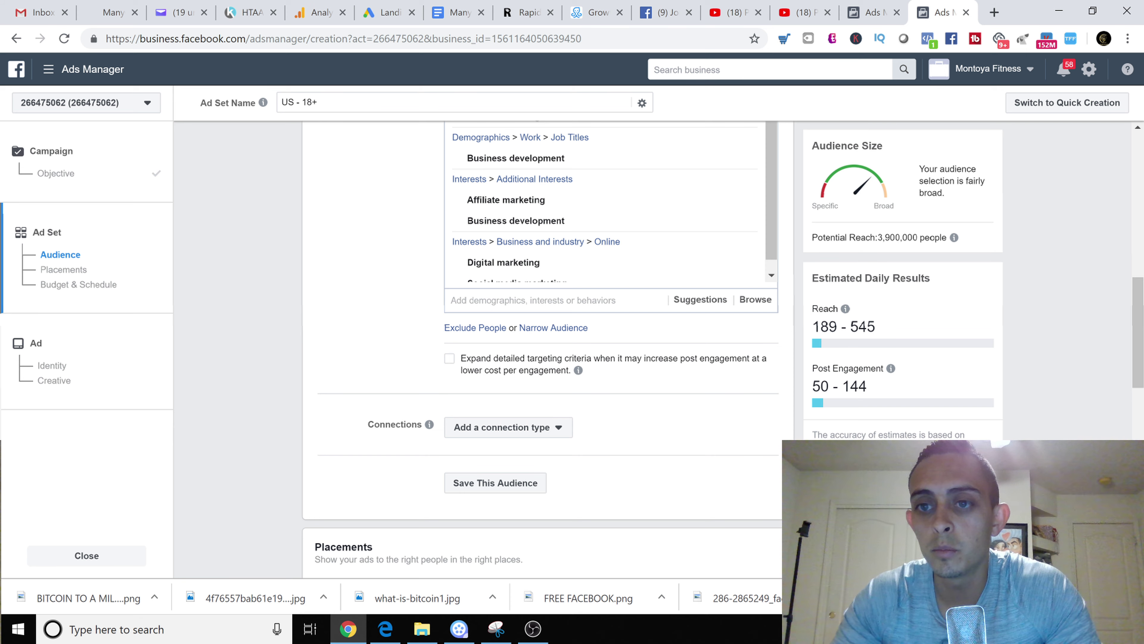
Highlight the potential reach estimate and review the list of included targeting entries
{"action": "left_click_drag", "start_coordinate": [920, 237], "coordinate": [885, 237]}
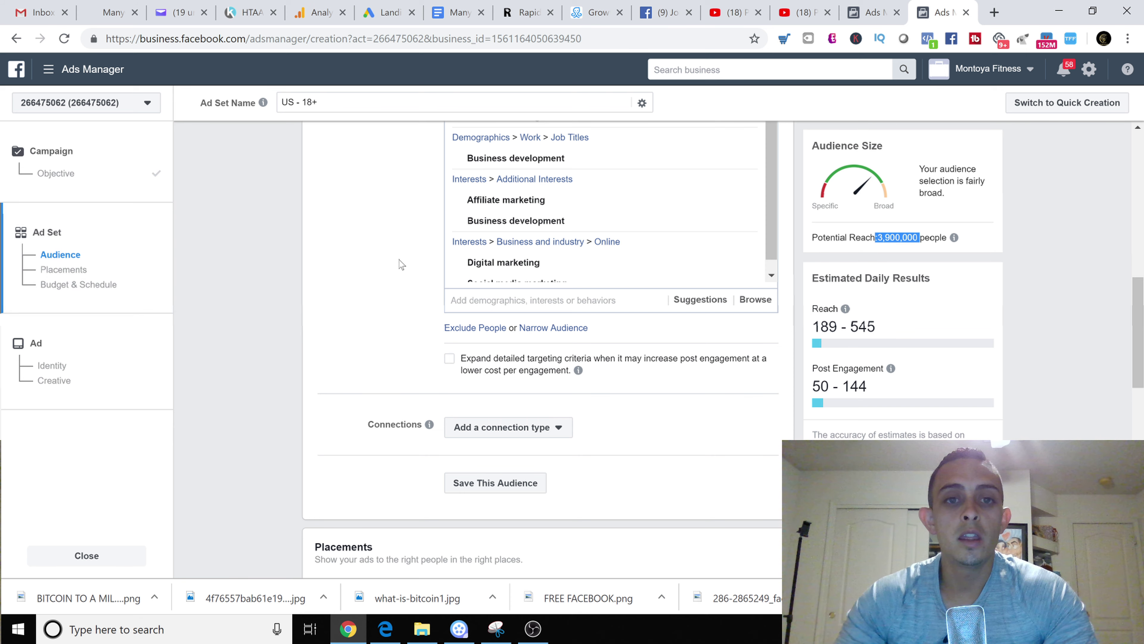
{"action": "left_click", "coordinate": [415, 270]}
{"action": "scroll", "coordinate": [508, 264], "scroll_direction": "up", "scroll_amount": 3}
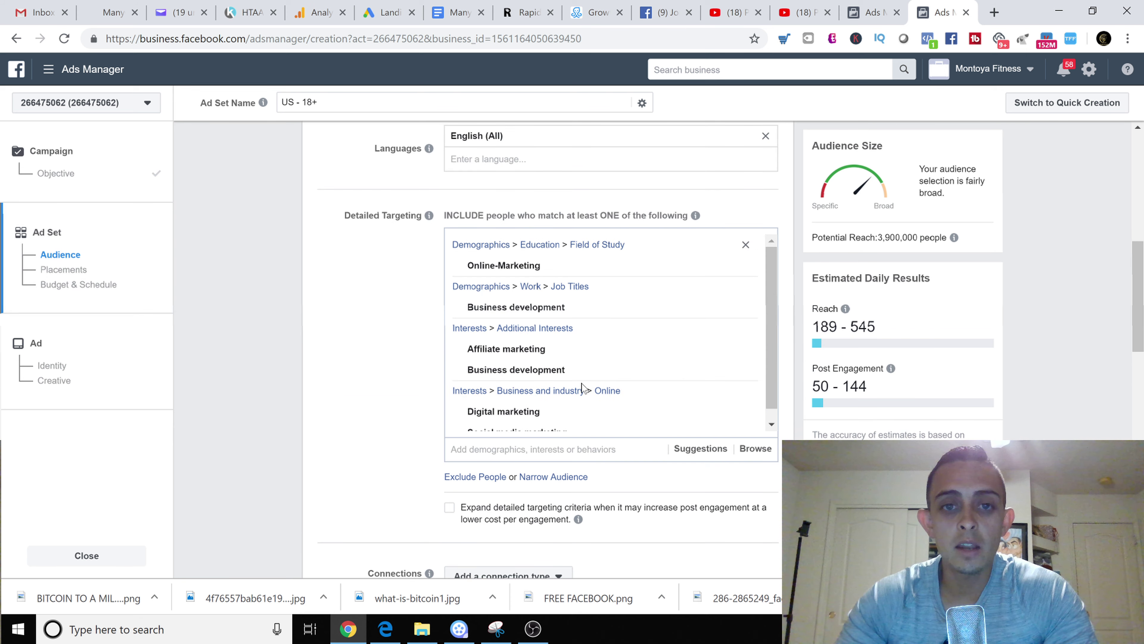
{"action": "scroll", "coordinate": [671, 325], "scroll_direction": "down", "scroll_amount": 2}
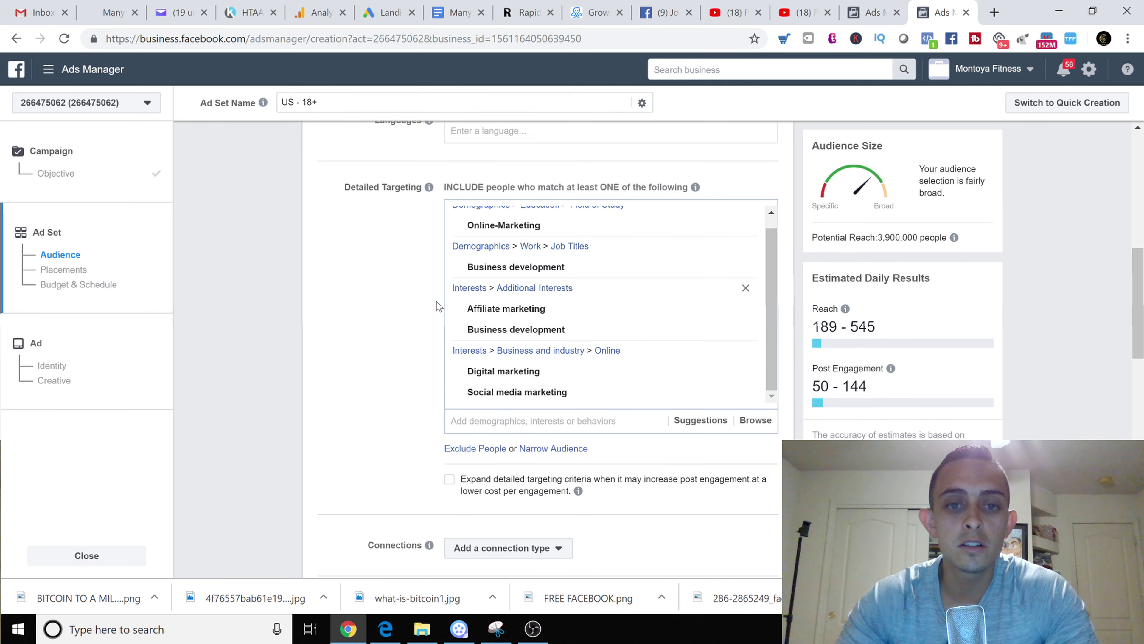
Narrow the audience with a must-also-match condition and add the interest "Napoleon Hill" to it
{"action": "scroll", "coordinate": [437, 306], "scroll_direction": "down", "scroll_amount": 3}
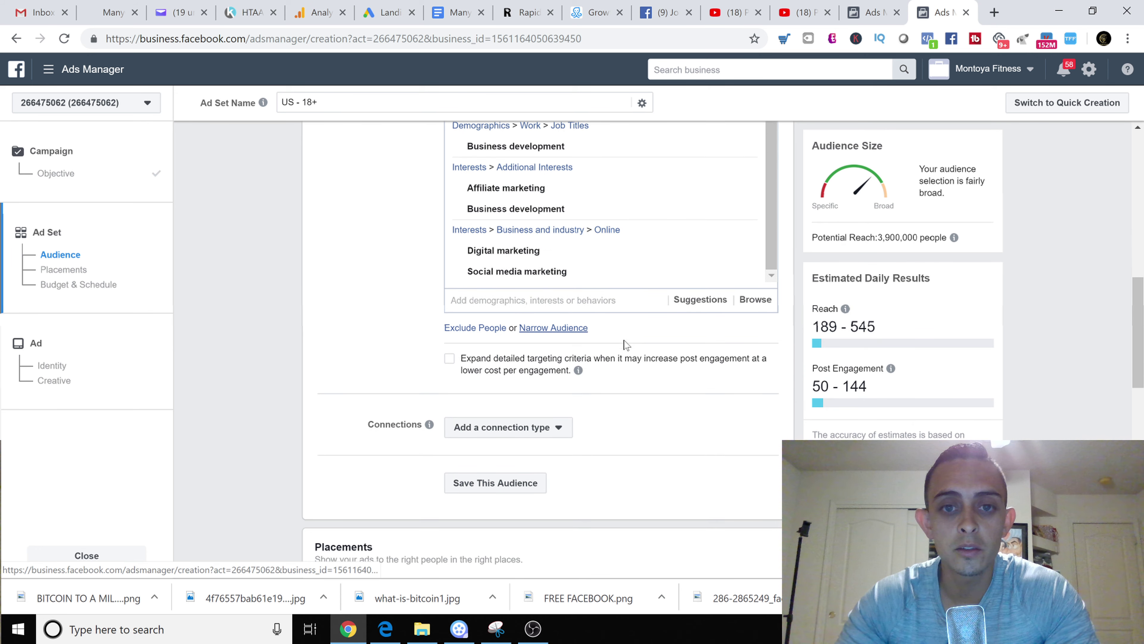
{"action": "left_click", "coordinate": [554, 328]}
{"action": "scroll", "coordinate": [558, 356], "scroll_direction": "up", "scroll_amount": 2}
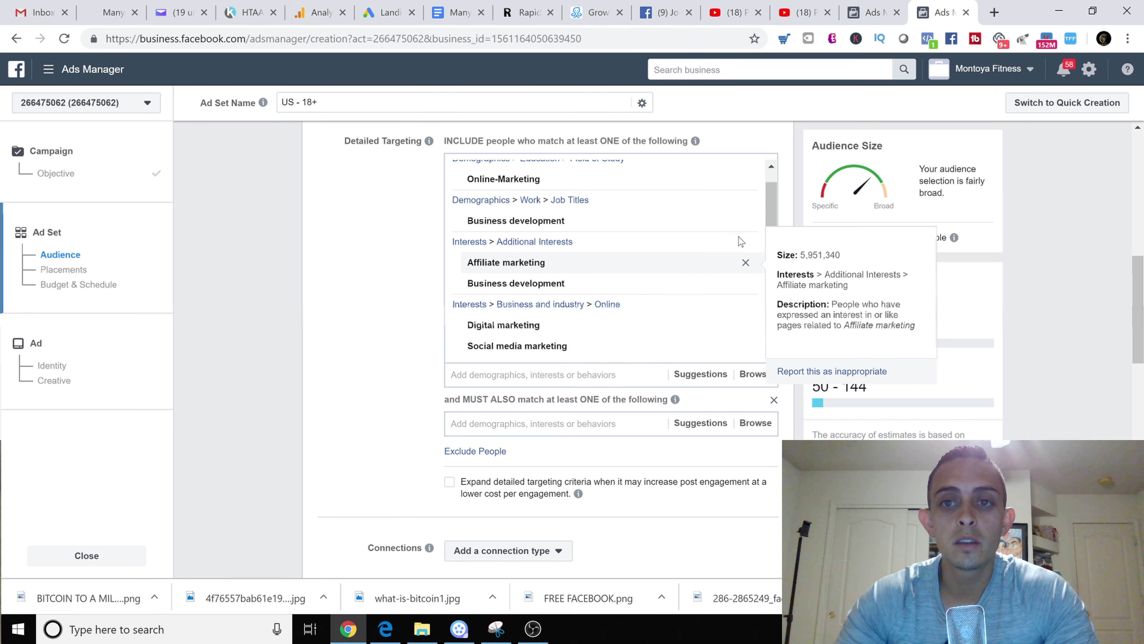
{"action": "scroll", "coordinate": [631, 226], "scroll_direction": "up", "scroll_amount": 1}
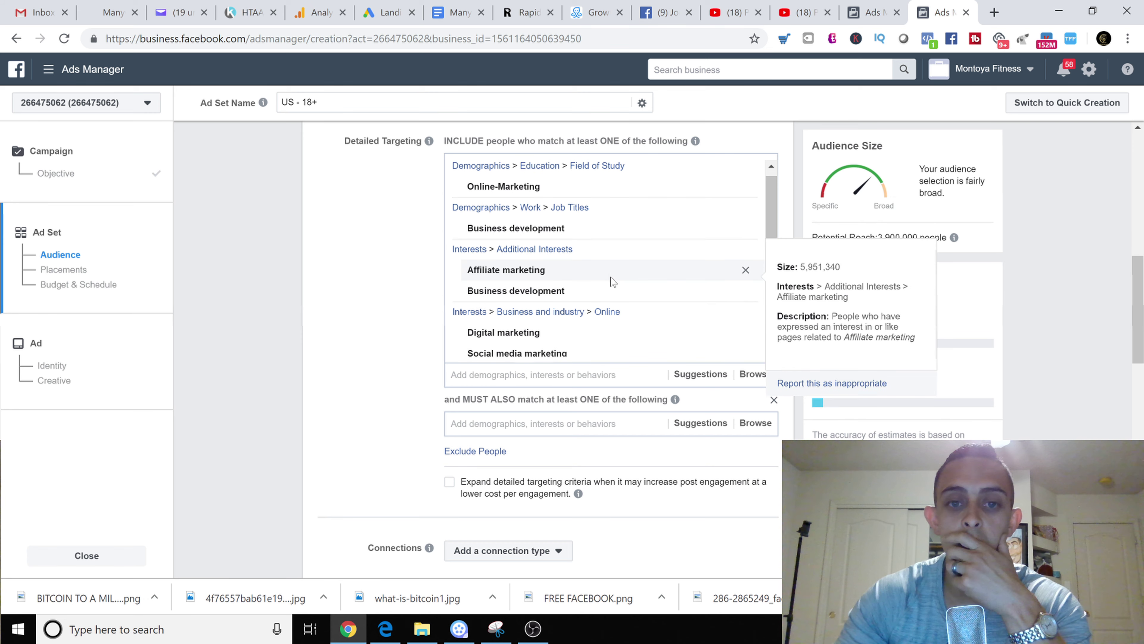
{"action": "scroll", "coordinate": [613, 281], "scroll_direction": "down", "scroll_amount": 1}
{"action": "left_click", "coordinate": [505, 421]}
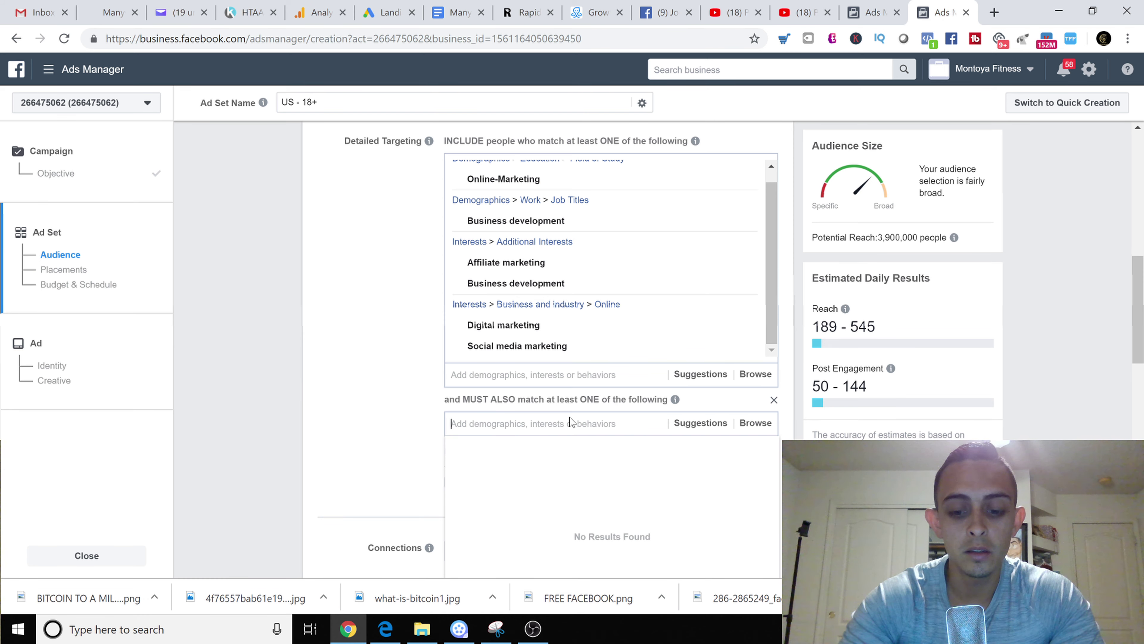
{"action": "type", "text": "n"}
{"action": "key", "text": "BackSpace"}
{"action": "type", "text": "napo"}
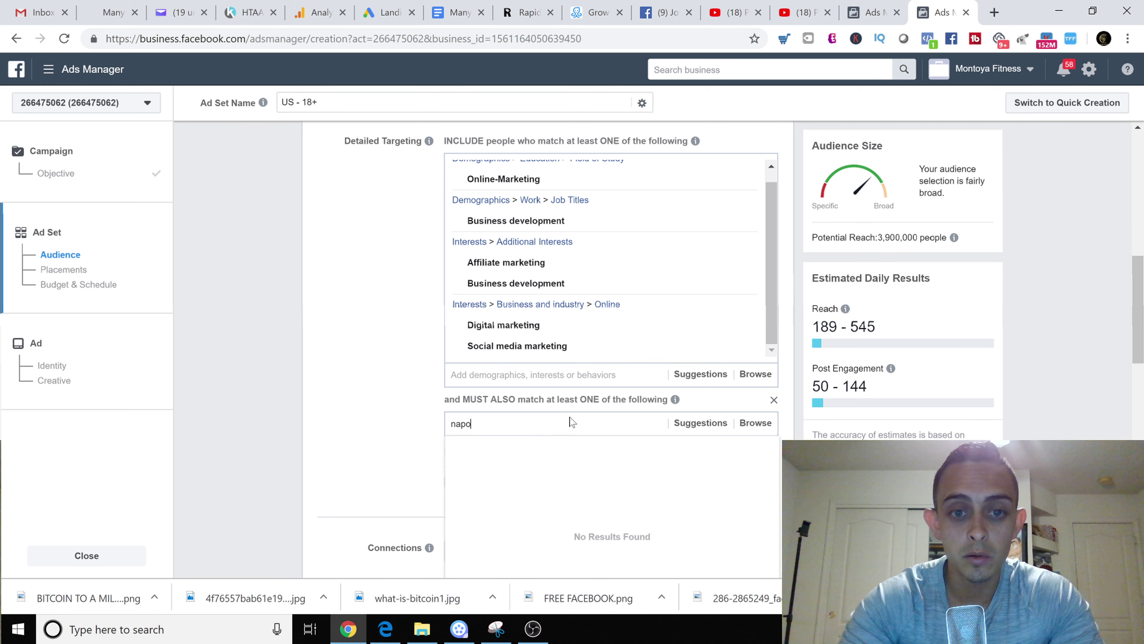
{"action": "type", "text": "lean hi"}
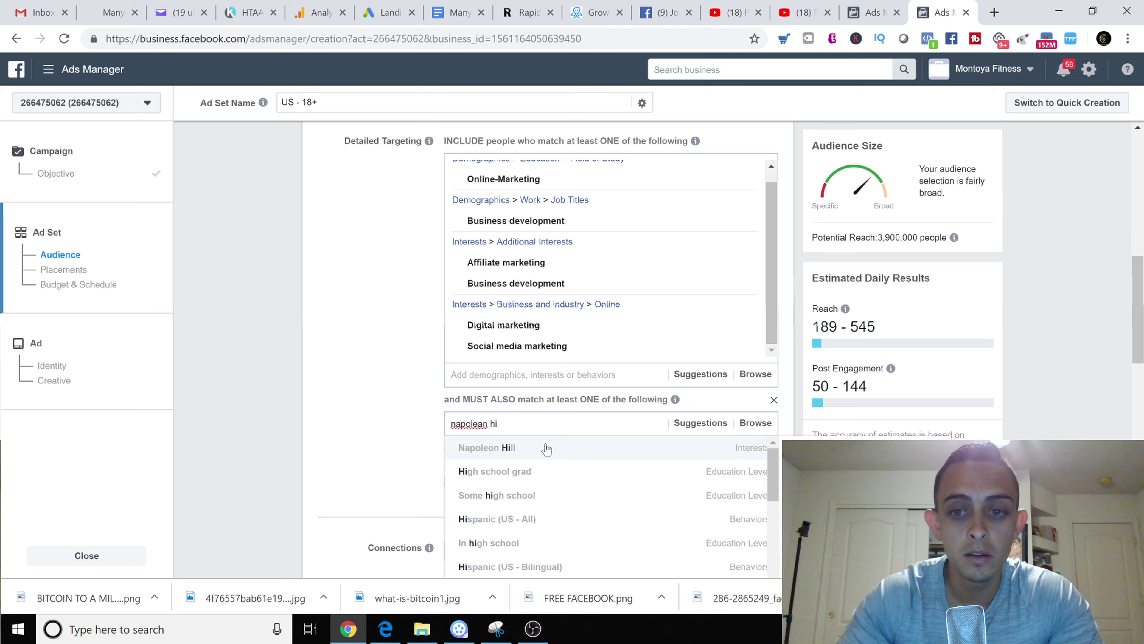
{"action": "left_click", "coordinate": [551, 446]}
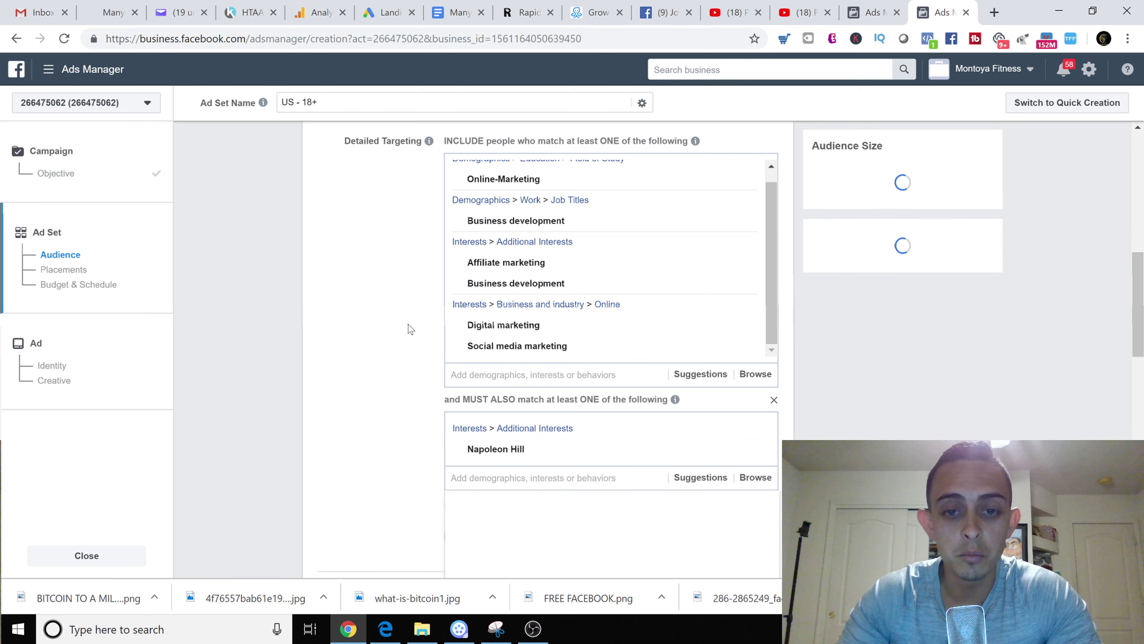
Add the suggested interests "Dale Carnegie", "Think and Grow Rich", "Rich Dad Poor Dad" and "Robert Kiyosaki" to the must-also-match condition
{"action": "scroll", "coordinate": [406, 328], "scroll_direction": "down", "scroll_amount": 3}
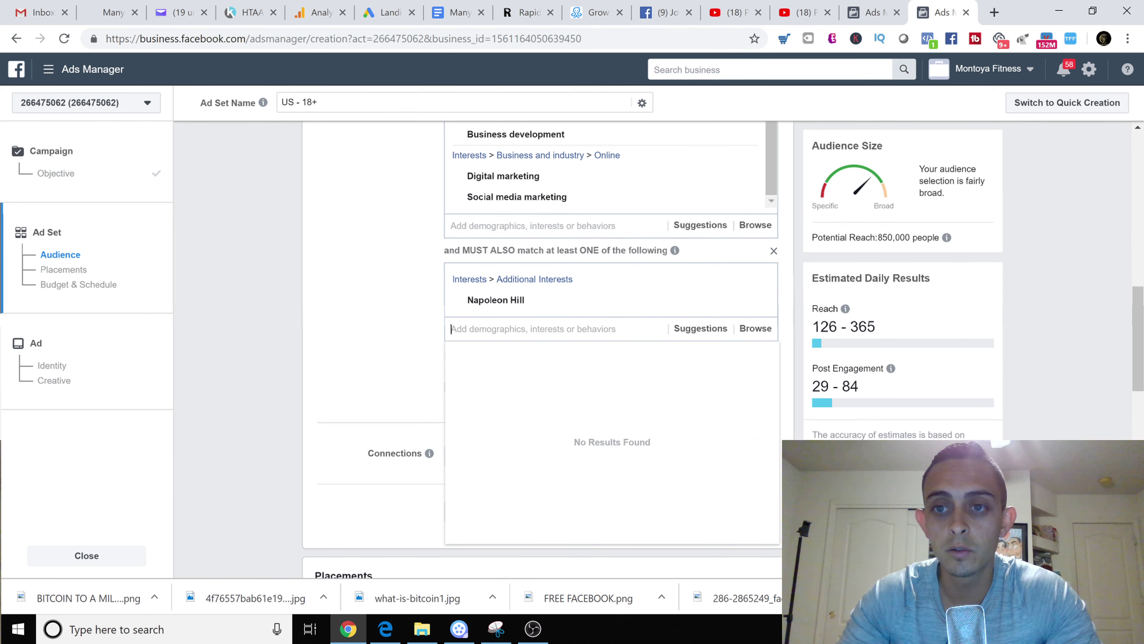
{"action": "left_click_drag", "start_coordinate": [877, 238], "coordinate": [904, 237]}
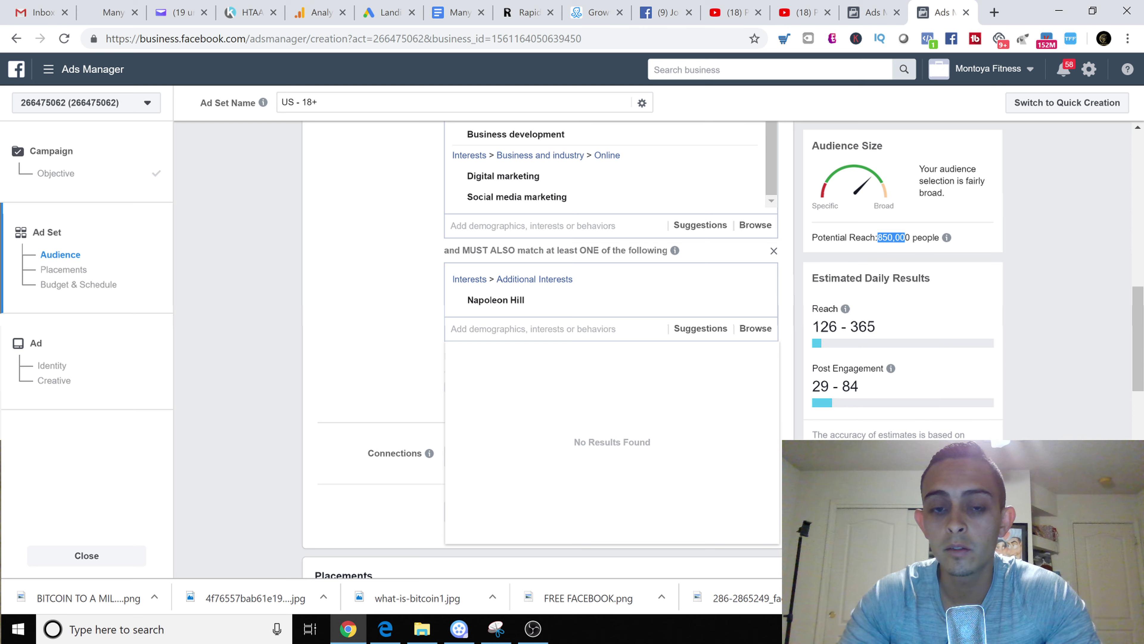
{"action": "left_click", "coordinate": [701, 328]}
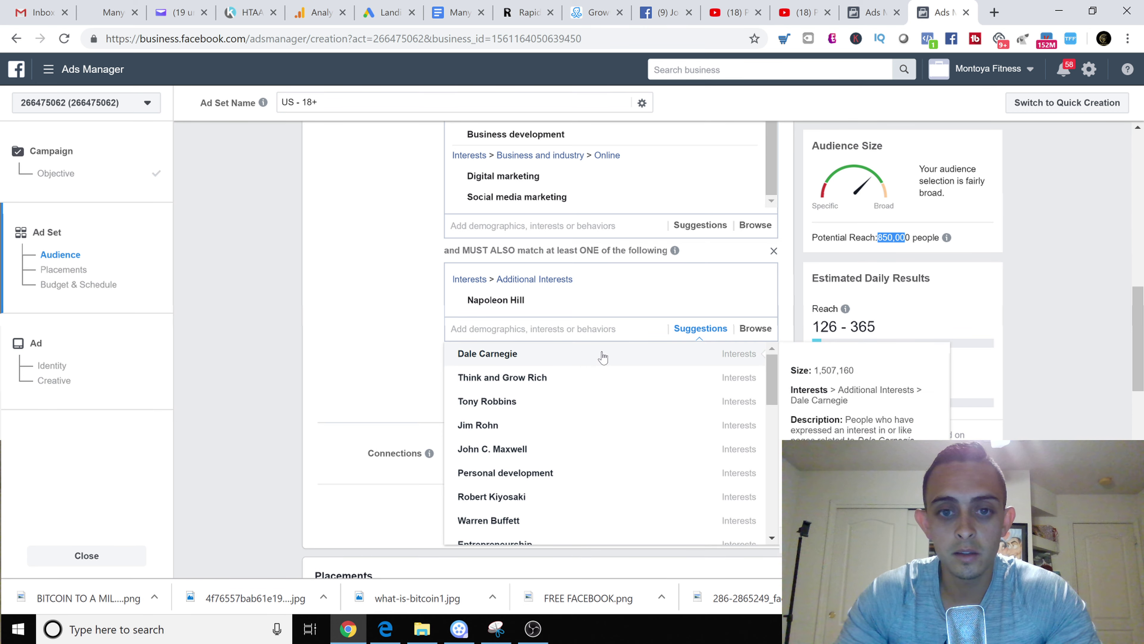
{"action": "left_click", "coordinate": [710, 352]}
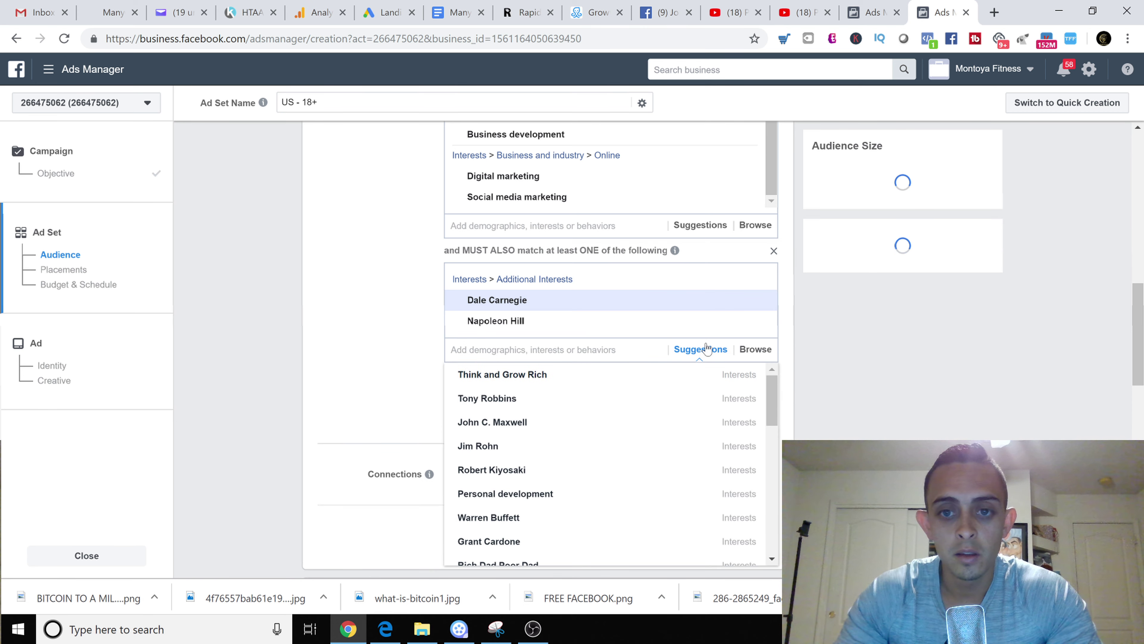
{"action": "left_click", "coordinate": [544, 387]}
{"action": "left_click", "coordinate": [555, 400]}
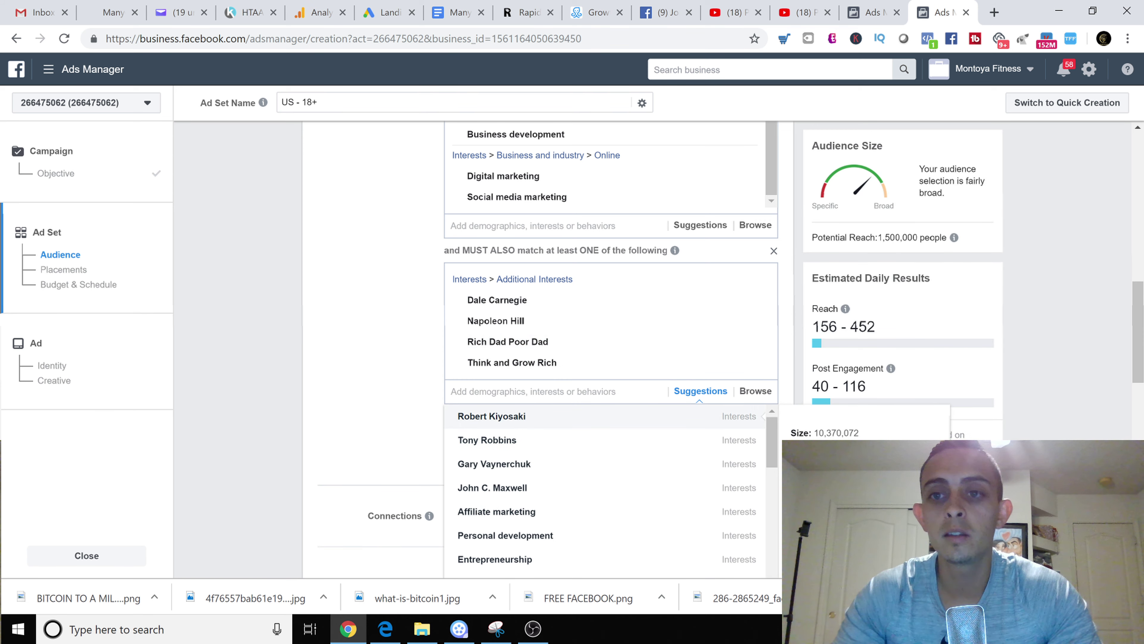
{"action": "left_click", "coordinate": [491, 416]}
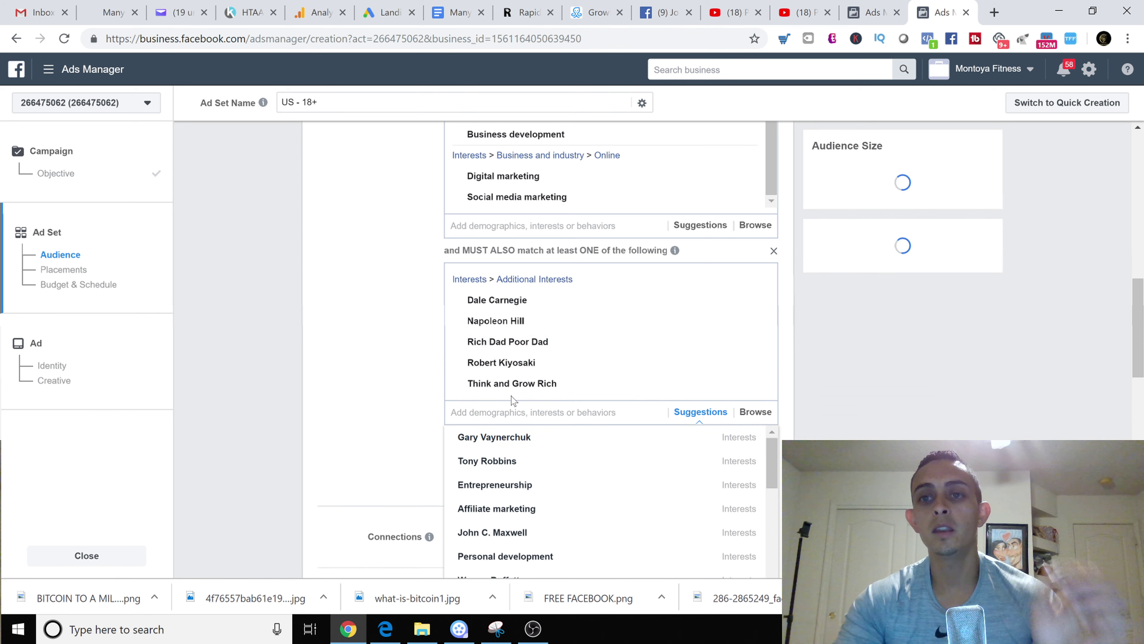
{"action": "left_click", "coordinate": [390, 314]}
Highlight the potential reach estimate for the narrowed audience
{"action": "scroll", "coordinate": [759, 418], "scroll_direction": "up", "scroll_amount": 3}
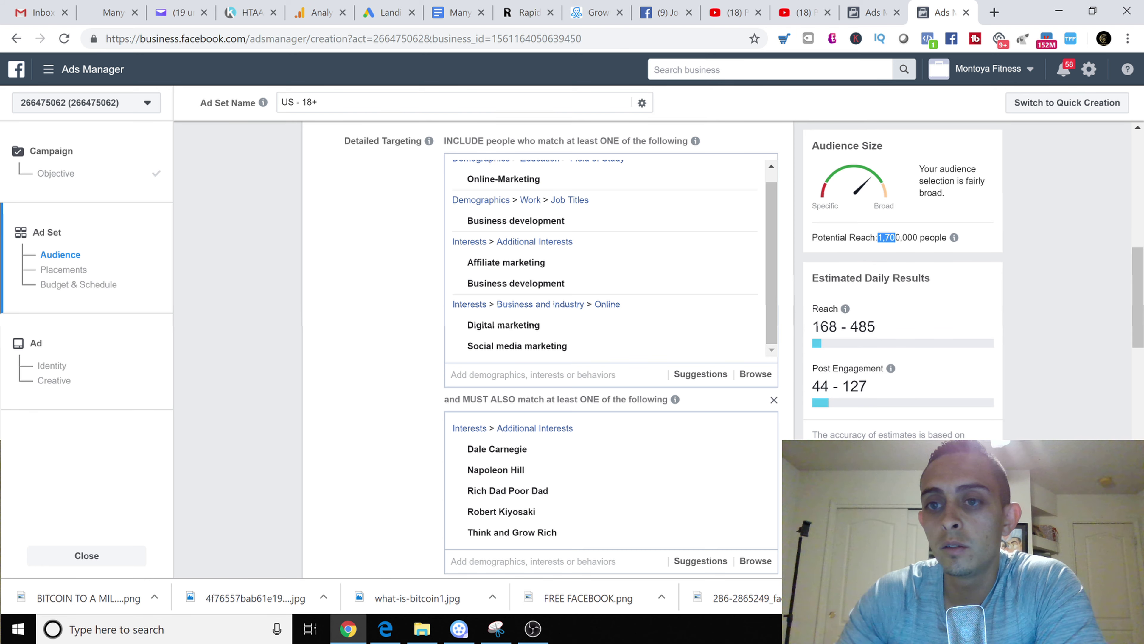
{"action": "left_click_drag", "start_coordinate": [895, 238], "coordinate": [917, 238]}
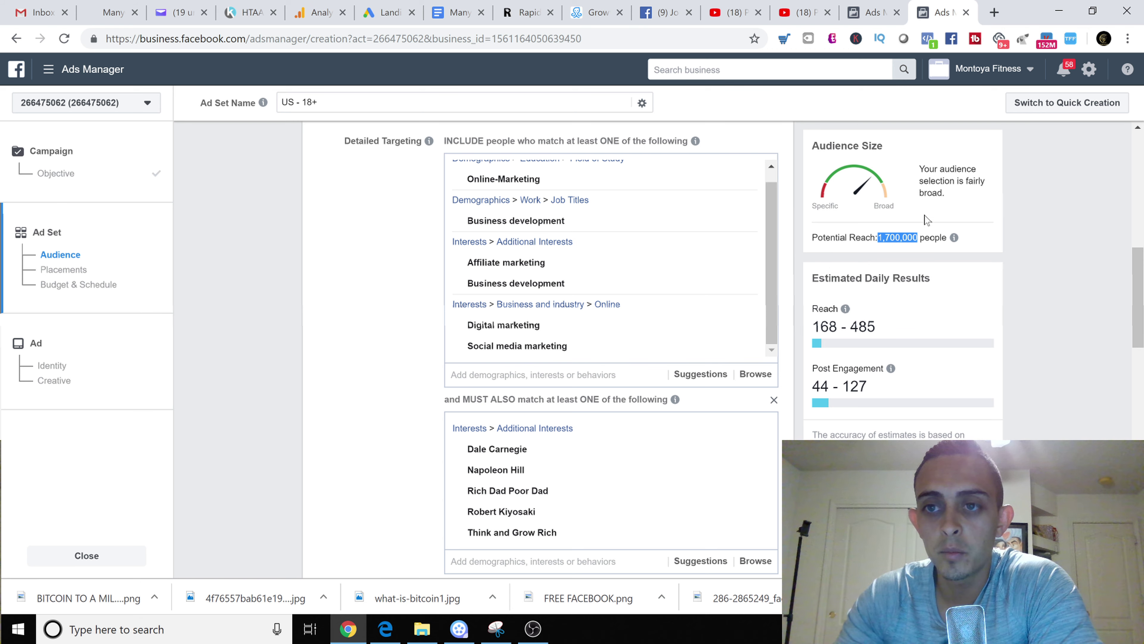
{"action": "left_click", "coordinate": [1053, 283]}
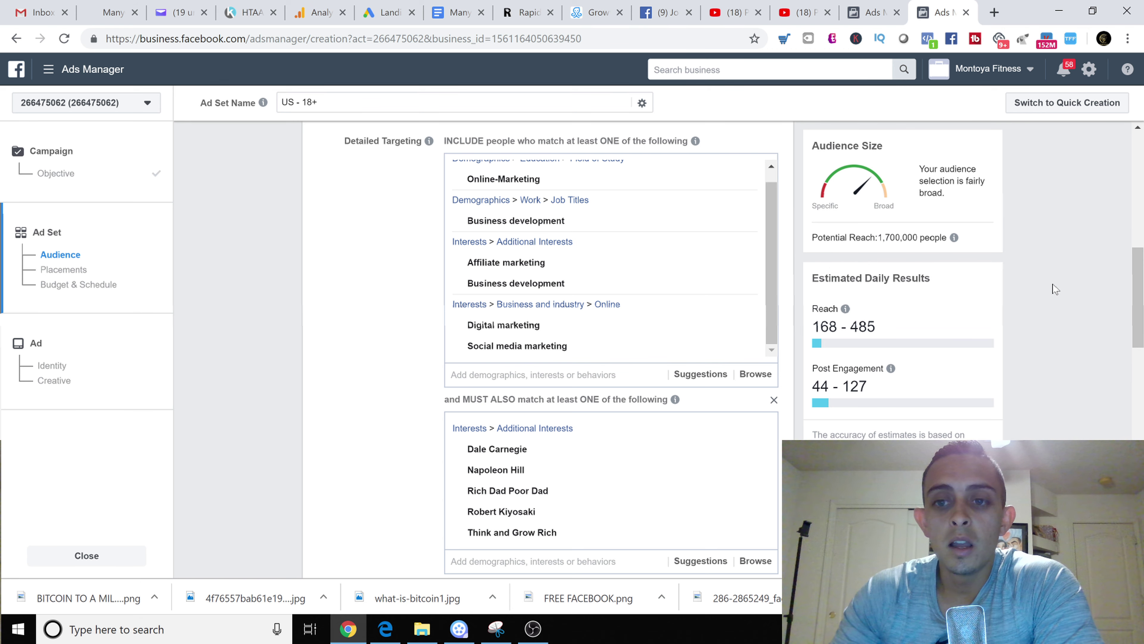
Switch the ad set's placements from automatic to Edit Placements and bring up the list of feed placements
{"action": "scroll", "coordinate": [987, 291], "scroll_direction": "down", "scroll_amount": 3}
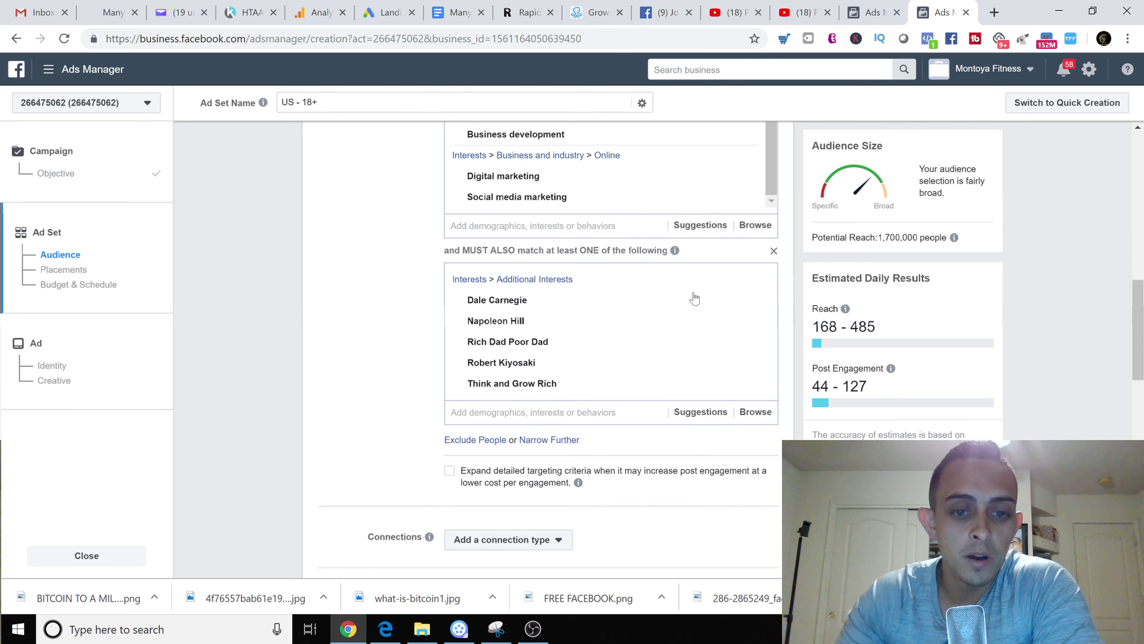
{"action": "scroll", "coordinate": [794, 269], "scroll_direction": "down", "scroll_amount": 5}
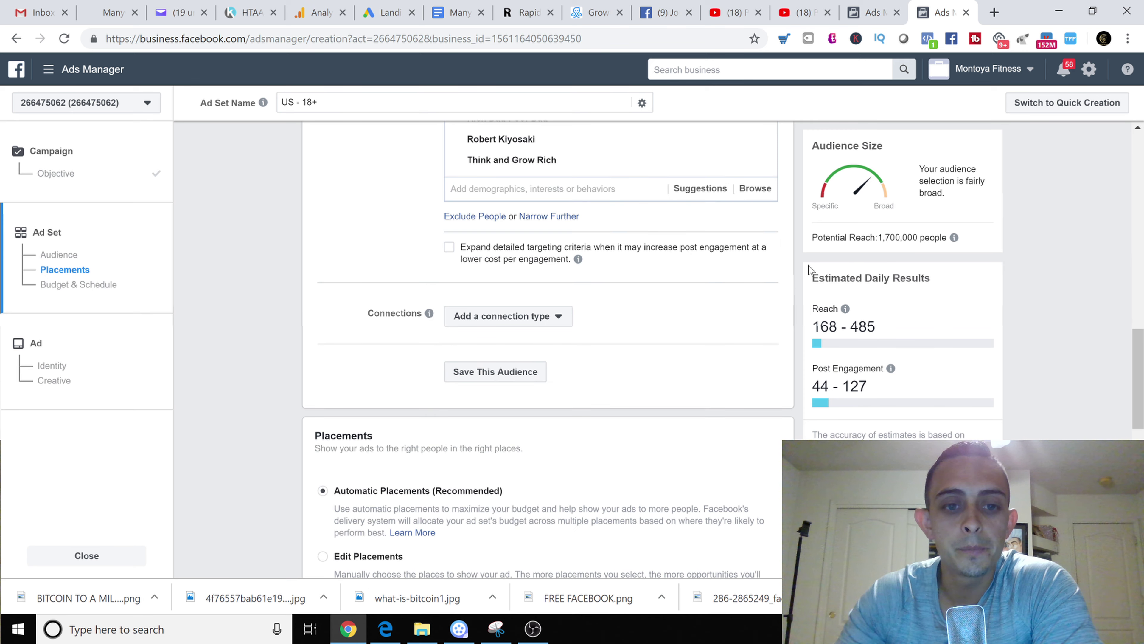
{"action": "scroll", "coordinate": [714, 376], "scroll_direction": "down", "scroll_amount": 3}
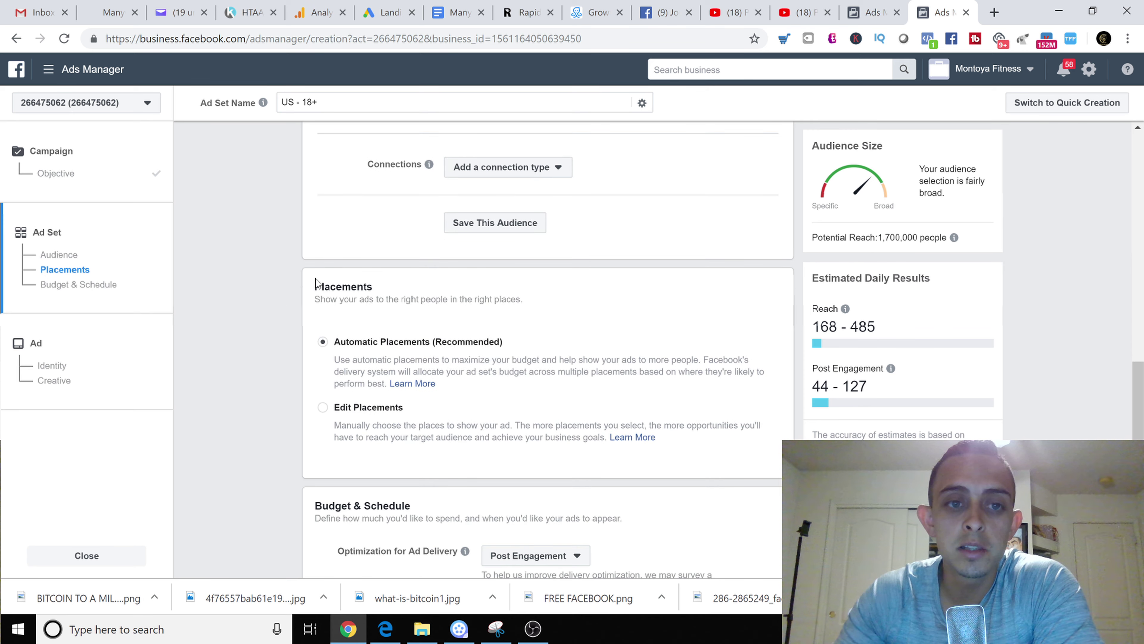
{"action": "scroll", "coordinate": [329, 324], "scroll_direction": "down", "scroll_amount": 2}
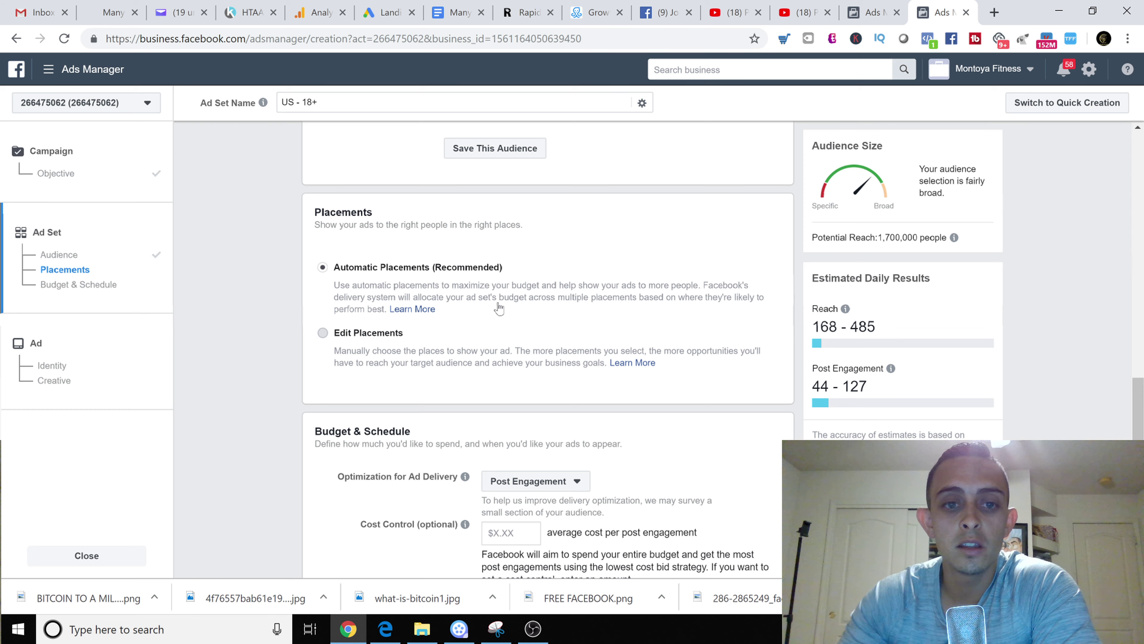
{"action": "left_click", "coordinate": [498, 334]}
{"action": "scroll", "coordinate": [499, 297], "scroll_direction": "down", "scroll_amount": 6}
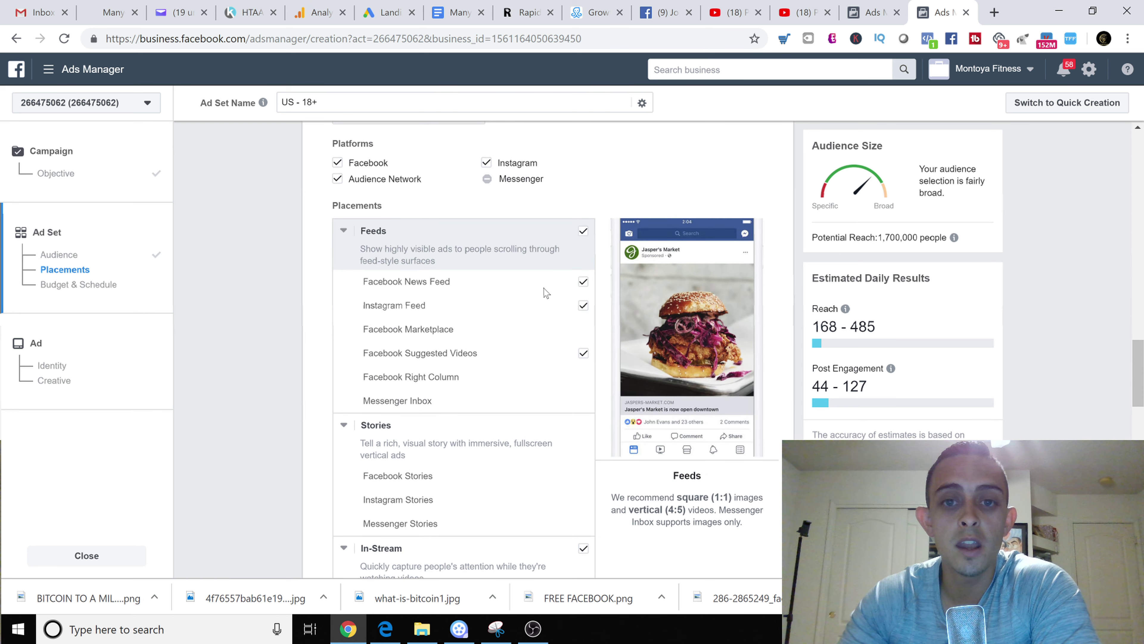
Deselect the Instagram Feed, Suggested Videos, In-Stream, Contextual Spaces and Apps and Sites placements, keeping only Facebook News Feed selected
{"action": "scroll", "coordinate": [545, 292], "scroll_direction": "down", "scroll_amount": 2}
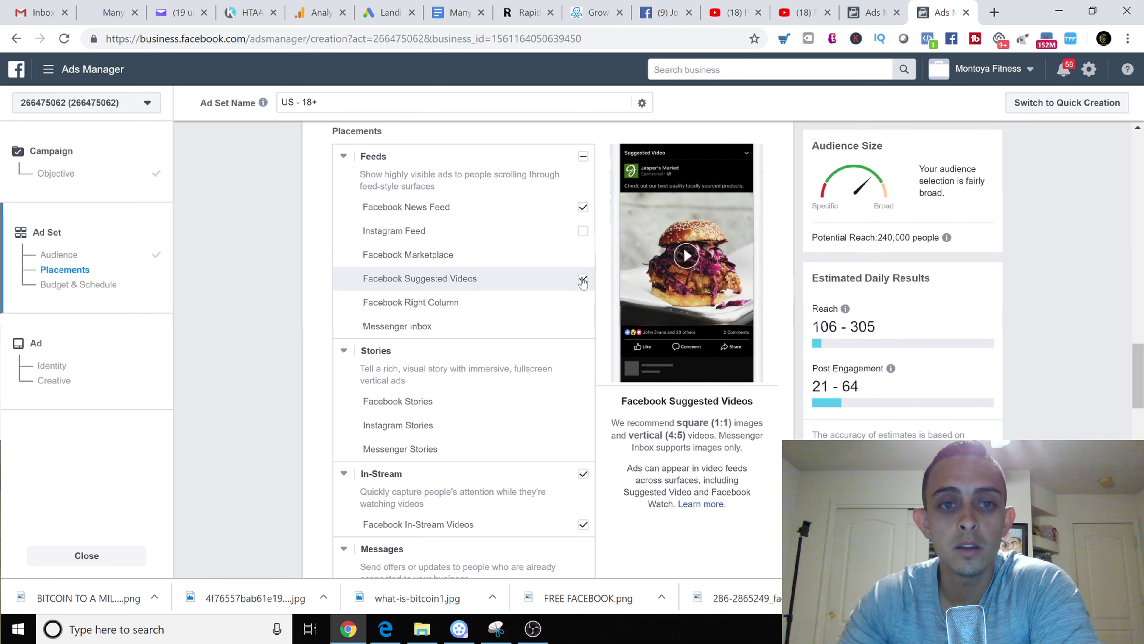
{"action": "scroll", "coordinate": [623, 306], "scroll_direction": "down", "scroll_amount": 5}
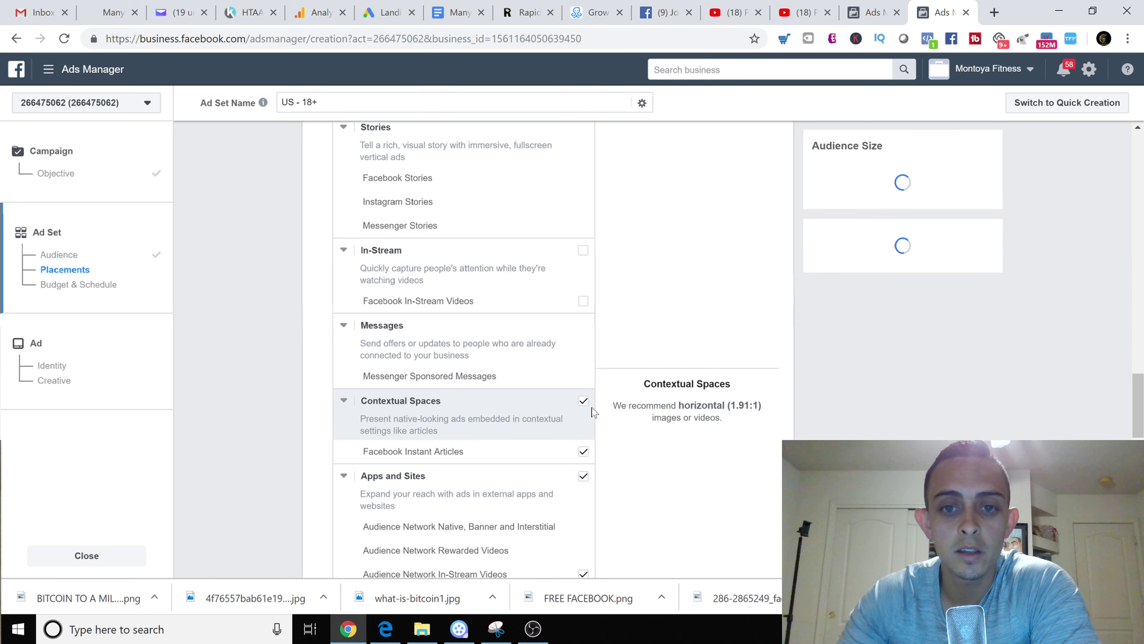
{"action": "left_click", "coordinate": [584, 402]}
{"action": "scroll", "coordinate": [592, 271], "scroll_direction": "down", "scroll_amount": 2}
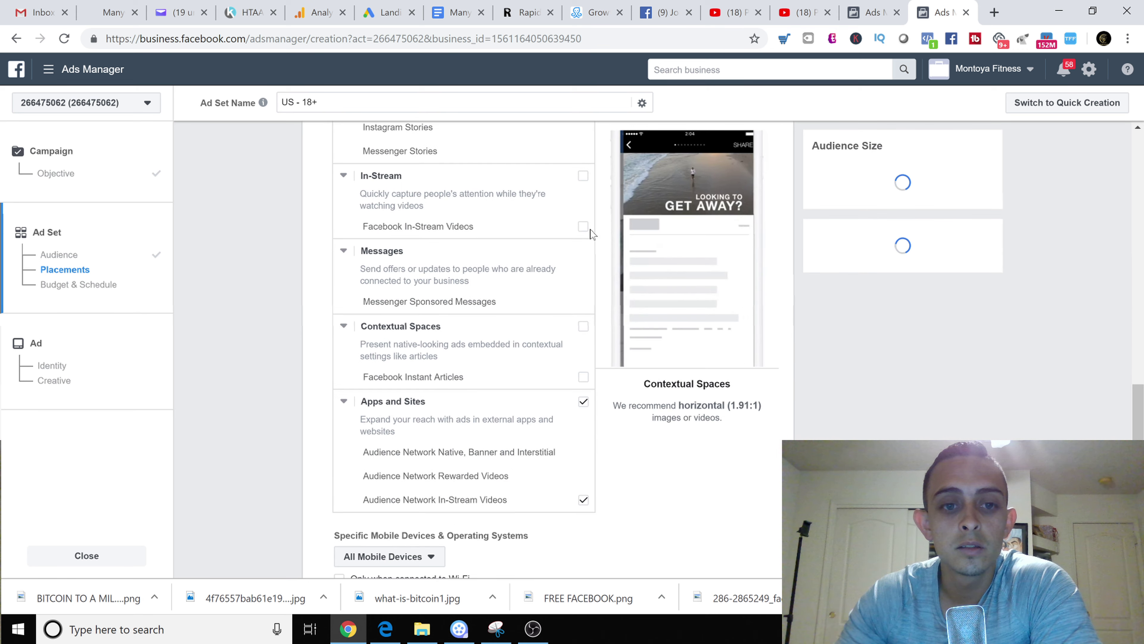
{"action": "scroll", "coordinate": [591, 315], "scroll_direction": "down", "scroll_amount": 2}
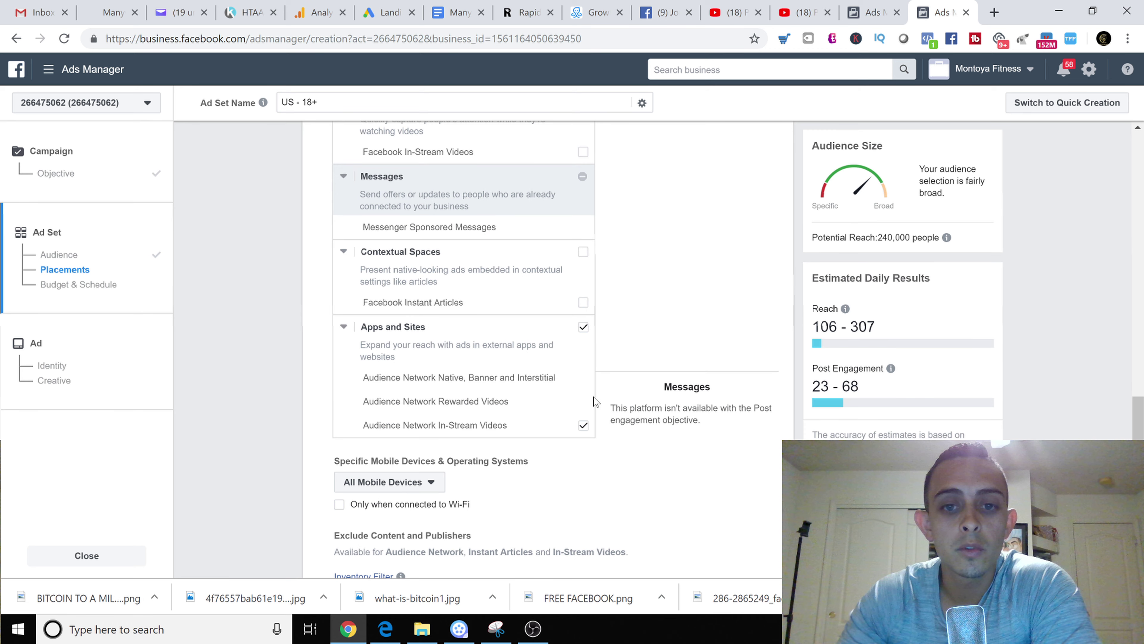
{"action": "left_click", "coordinate": [583, 327]}
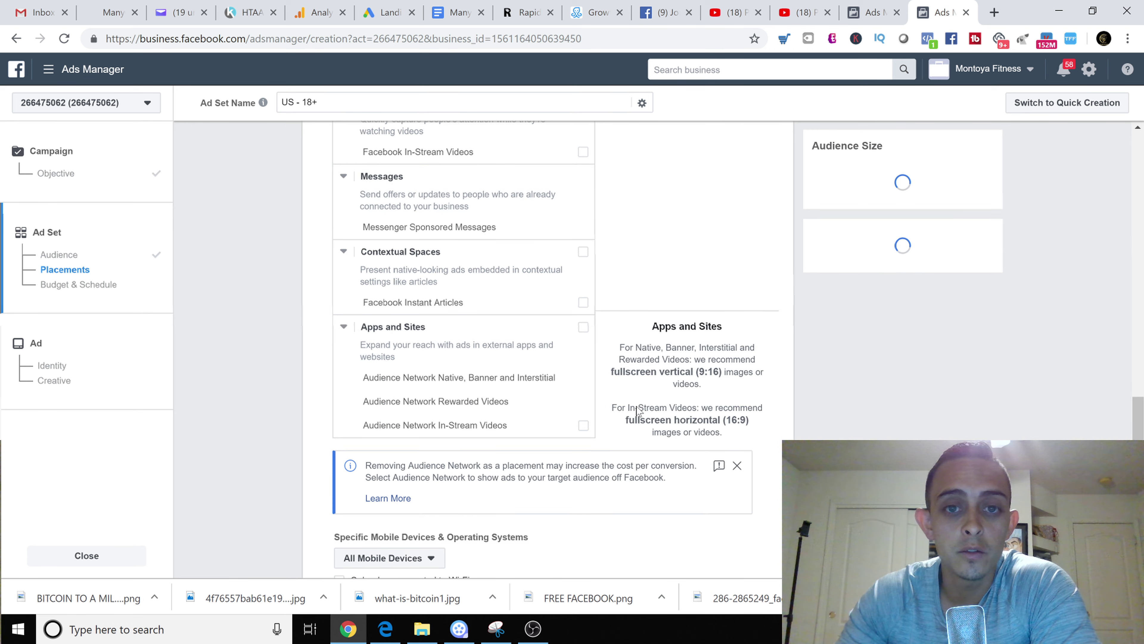
{"action": "scroll", "coordinate": [600, 309], "scroll_direction": "up", "scroll_amount": 12}
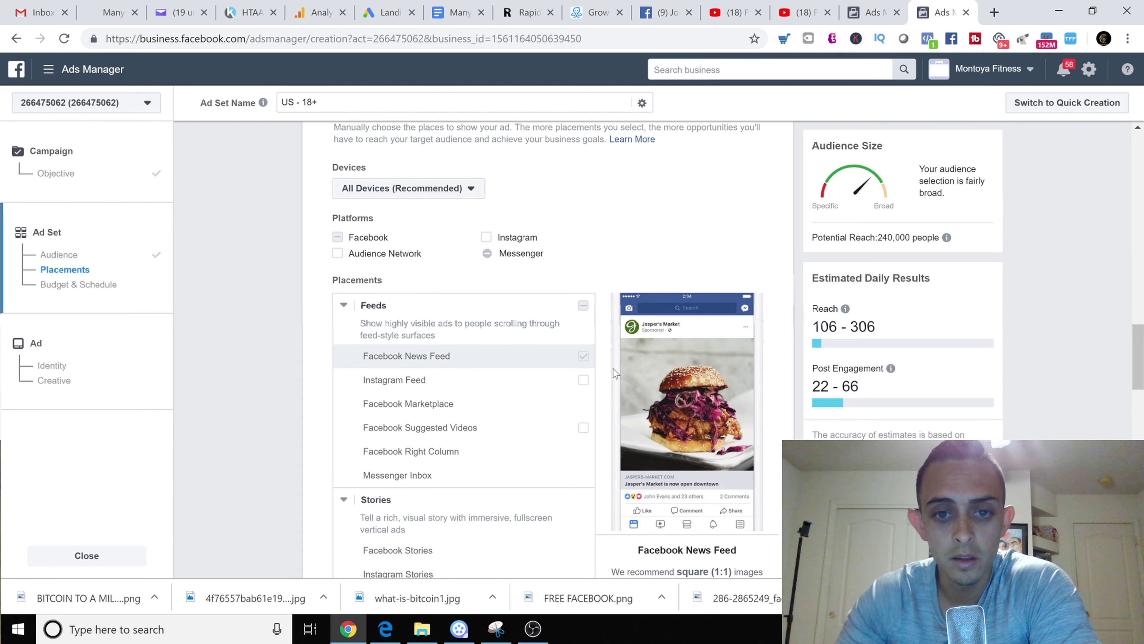
Highlight the potential reach estimate for the reduced placements and review the detailed targeting and placement selections
{"action": "scroll", "coordinate": [709, 217], "scroll_direction": "down", "scroll_amount": 5}
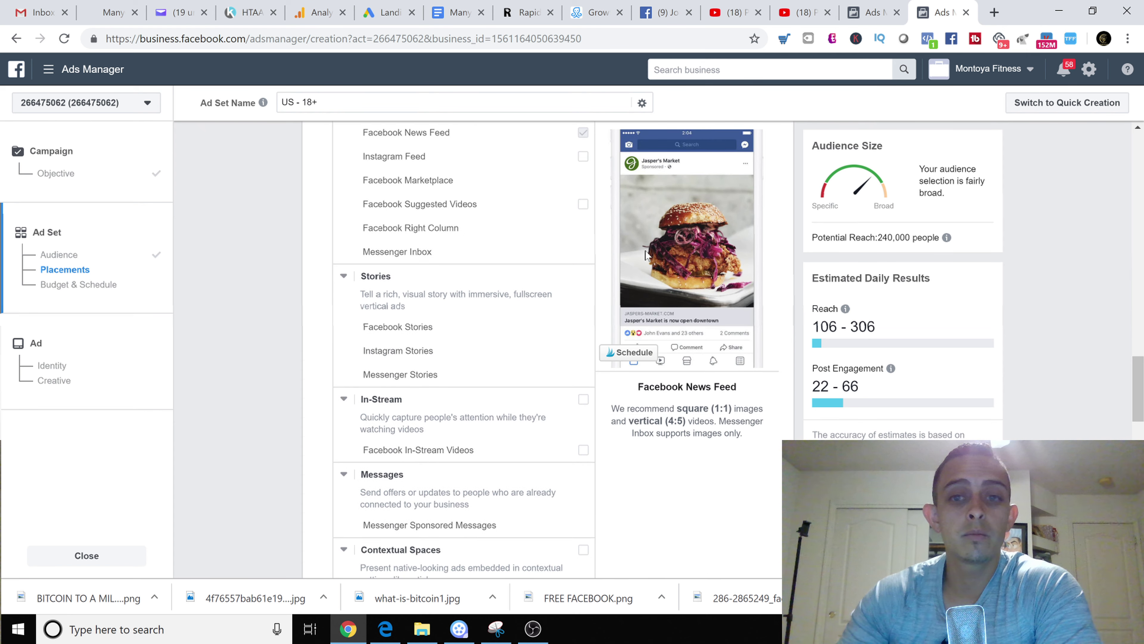
{"action": "scroll", "coordinate": [581, 216], "scroll_direction": "down", "scroll_amount": 2}
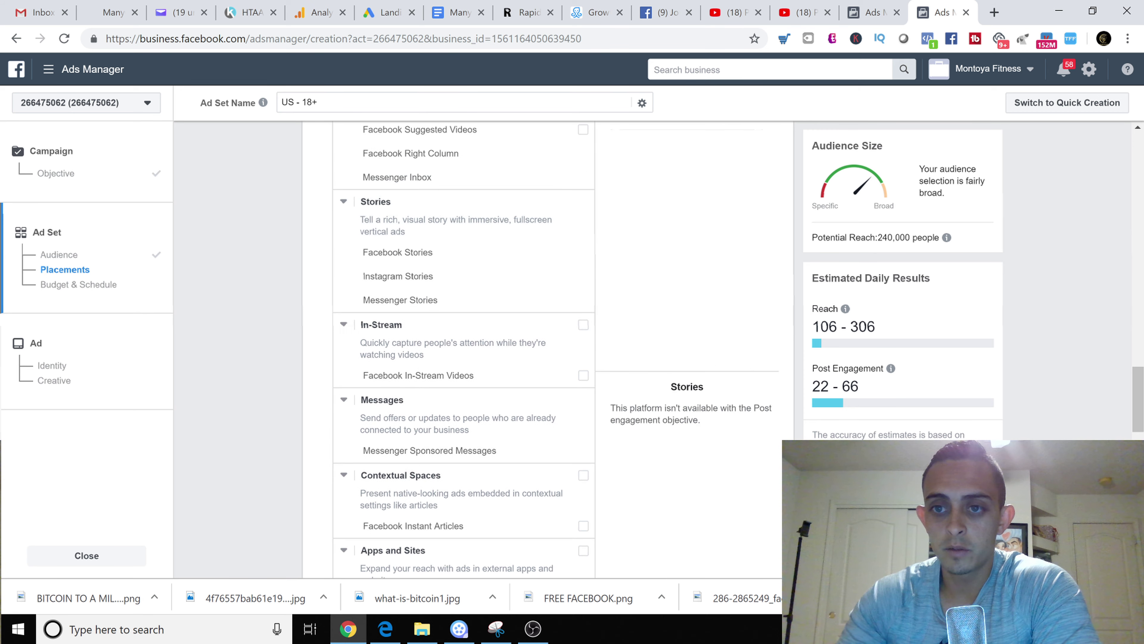
{"action": "left_click_drag", "start_coordinate": [905, 238], "coordinate": [878, 238]}
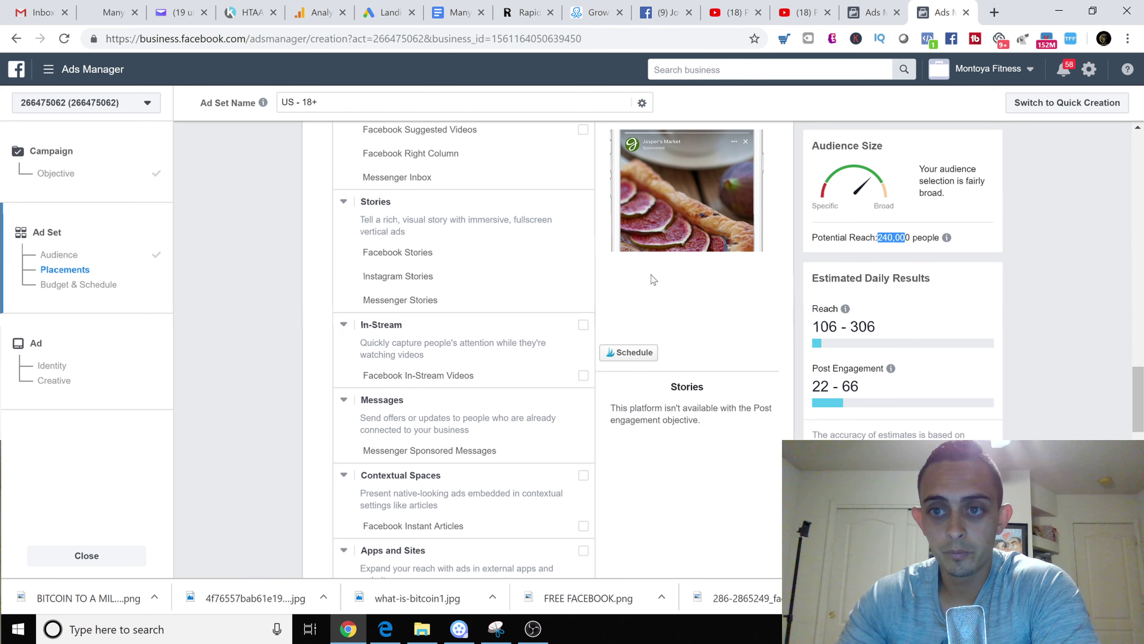
{"action": "scroll", "coordinate": [639, 323], "scroll_direction": "up", "scroll_amount": 15}
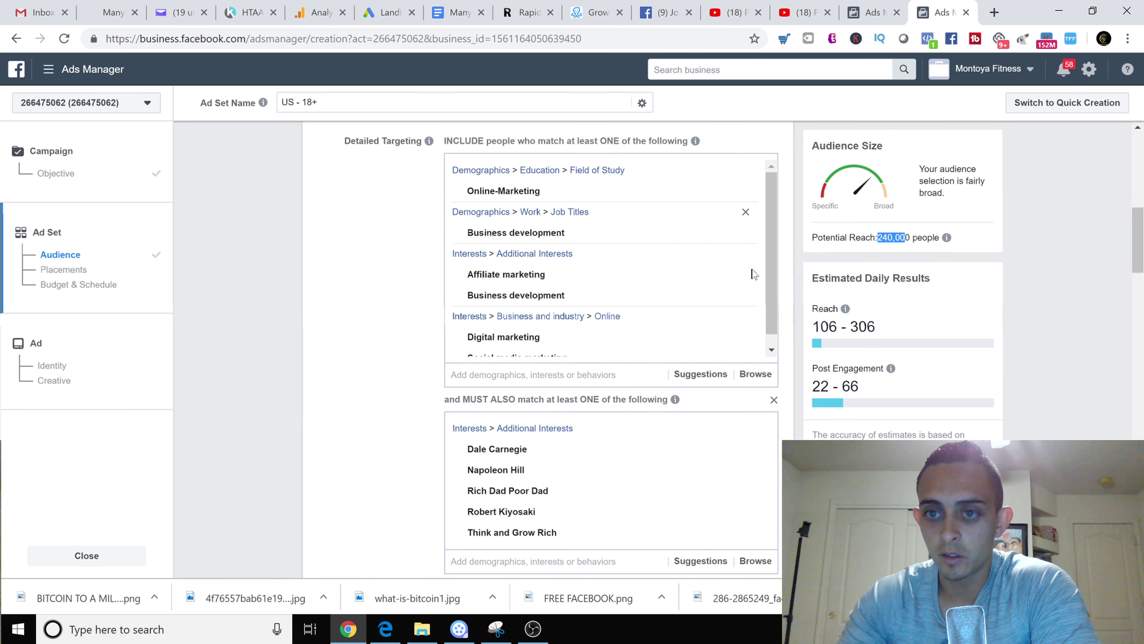
{"action": "scroll", "coordinate": [653, 275], "scroll_direction": "down", "scroll_amount": 1}
{"action": "scroll", "coordinate": [412, 285], "scroll_direction": "down", "scroll_amount": 15}
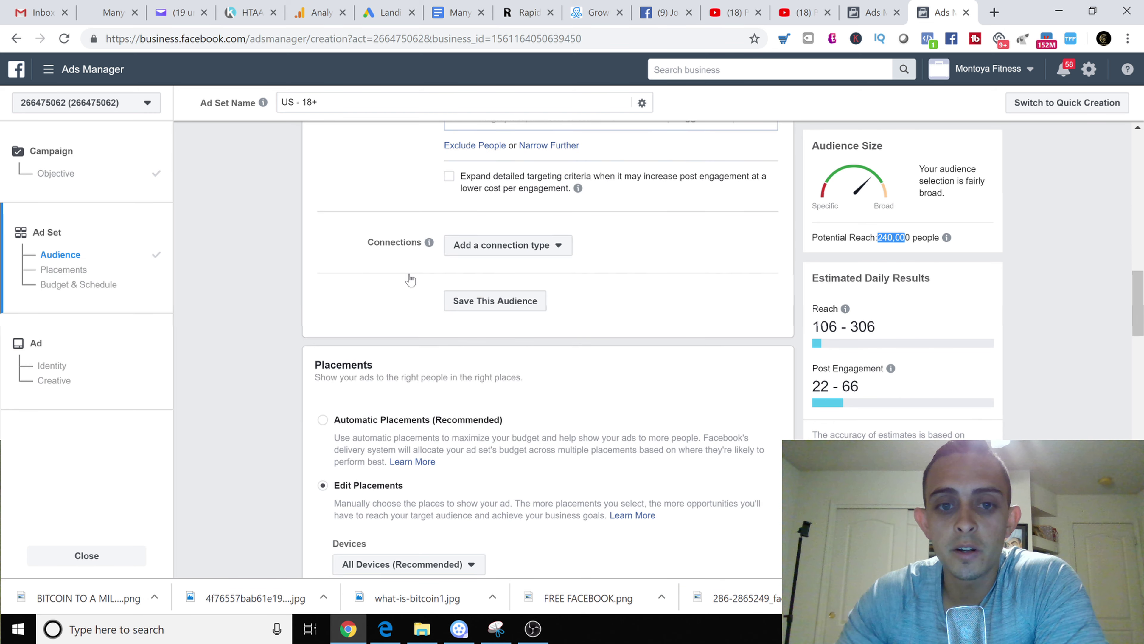
{"action": "scroll", "coordinate": [383, 261], "scroll_direction": "down", "scroll_amount": 10}
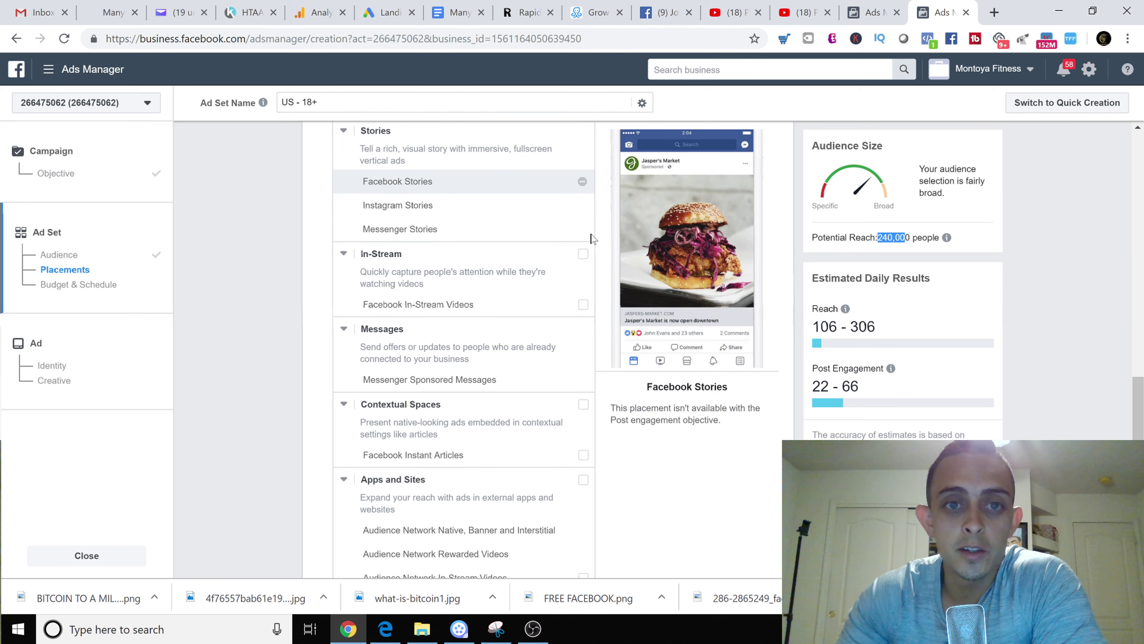
Set the ad set's daily budget to $5.00 in the Budget & Schedule section
{"action": "scroll", "coordinate": [554, 351], "scroll_direction": "down", "scroll_amount": 12}
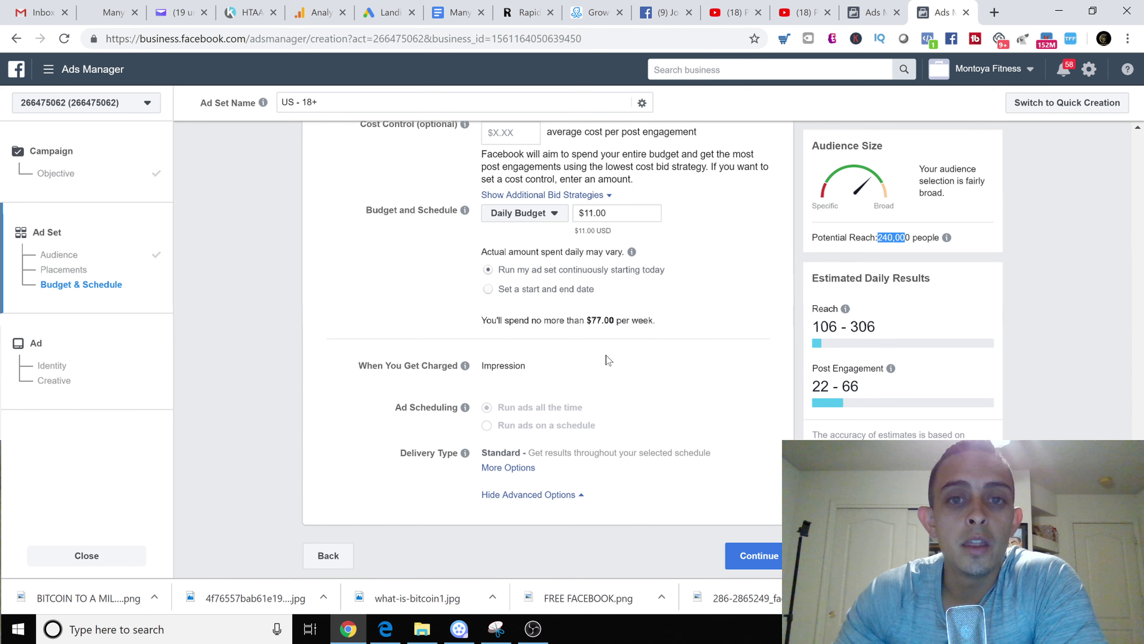
{"action": "scroll", "coordinate": [607, 358], "scroll_direction": "up", "scroll_amount": 2}
{"action": "scroll", "coordinate": [602, 377], "scroll_direction": "up", "scroll_amount": 1}
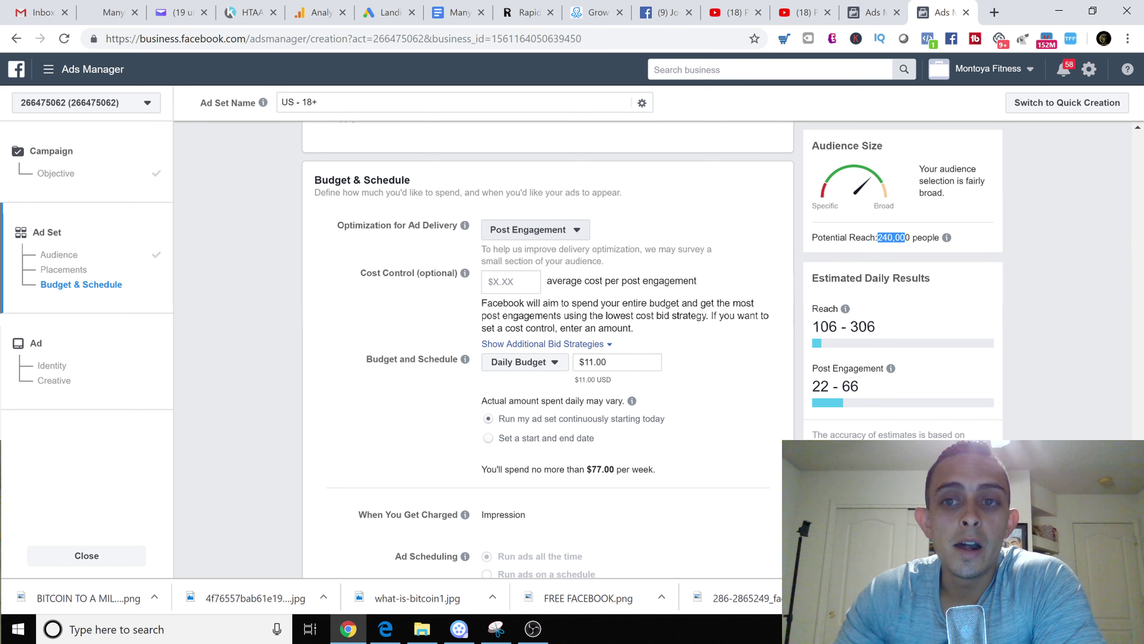
{"action": "left_click", "coordinate": [629, 362]}
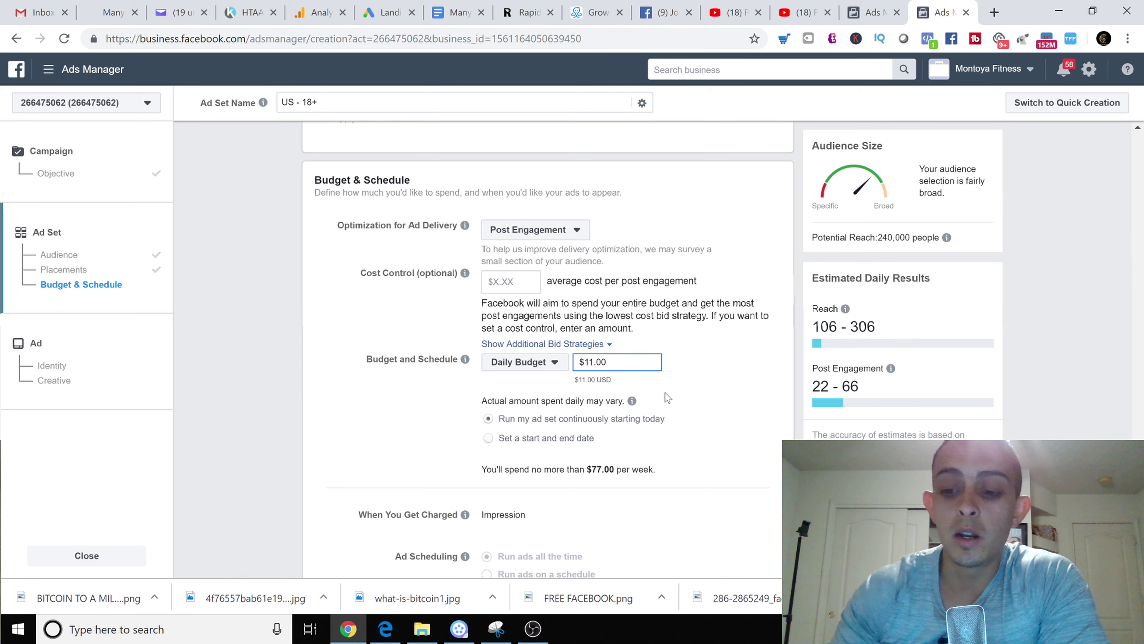
{"action": "key", "text": "BackSpace"}
{"action": "key", "text": "BackSpace"}
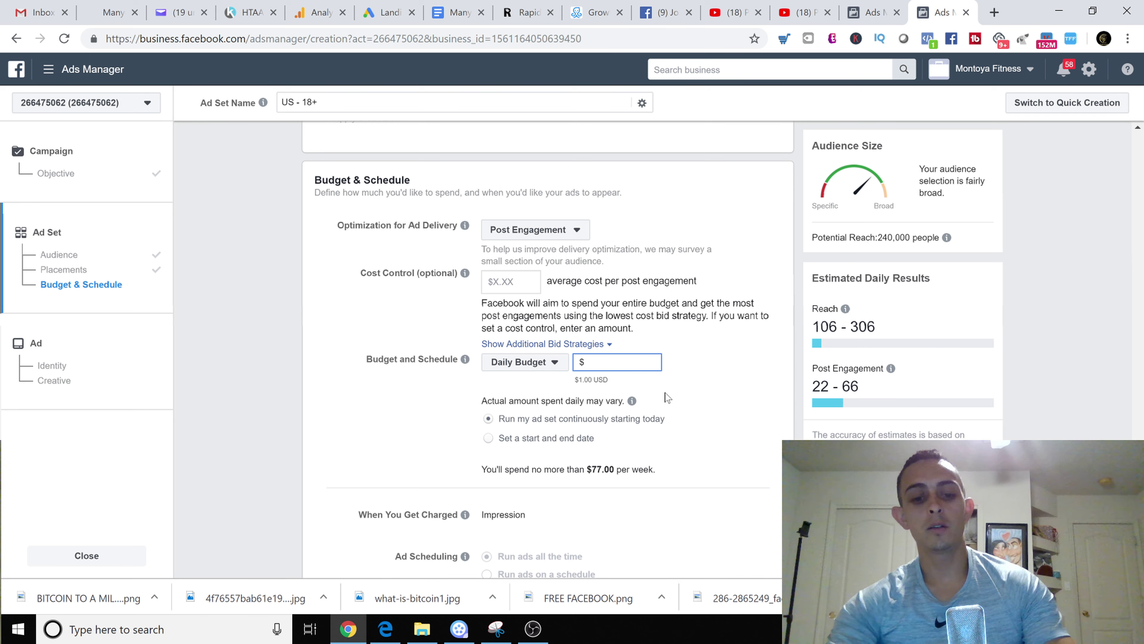
{"action": "type", "text": "5.0"}
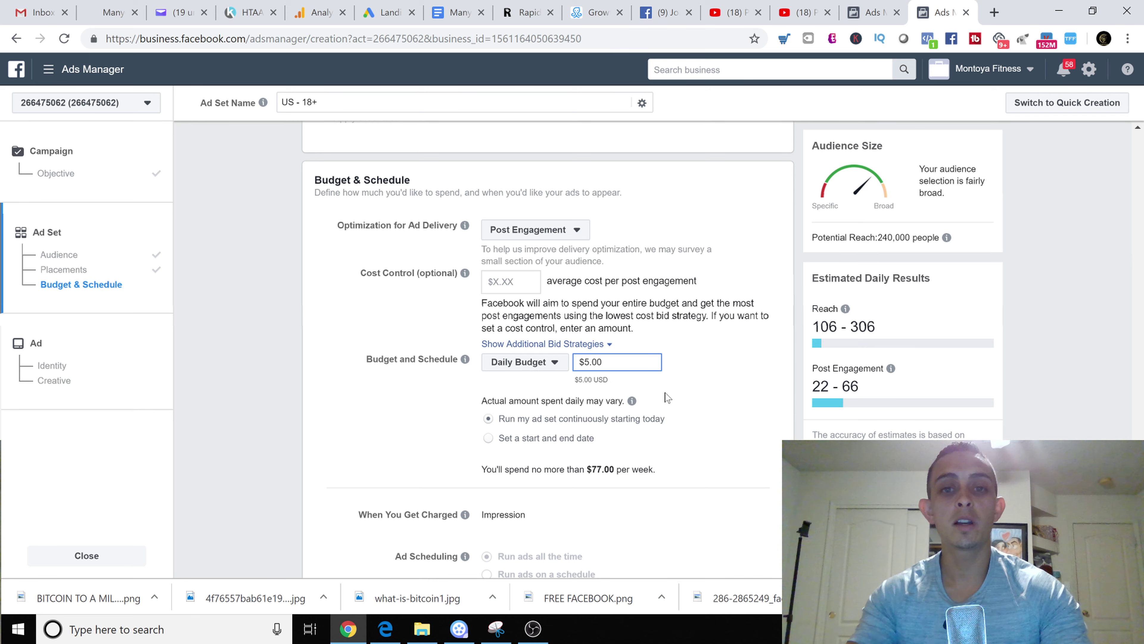
{"action": "scroll", "coordinate": [579, 345], "scroll_direction": "down", "scroll_amount": 1}
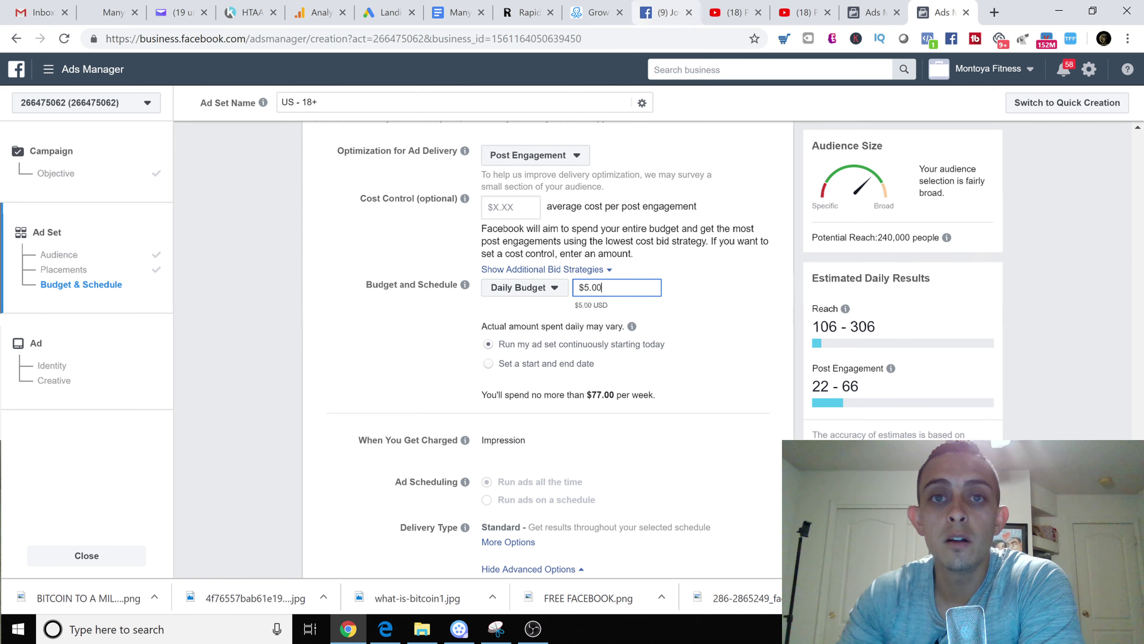
Switch to ManyChat, open its Dashboard in a new tab and examine the passive income page's Bot Stats
{"action": "left_click", "coordinate": [598, 12]}
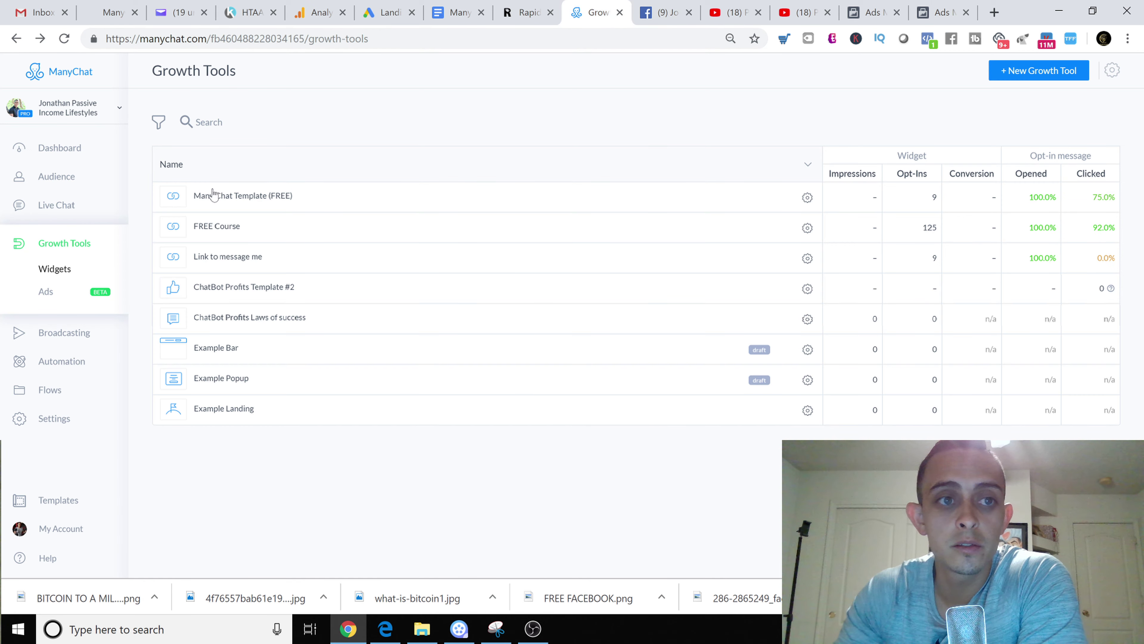
{"action": "right_click", "coordinate": [62, 146]}
{"action": "left_click", "coordinate": [112, 156]}
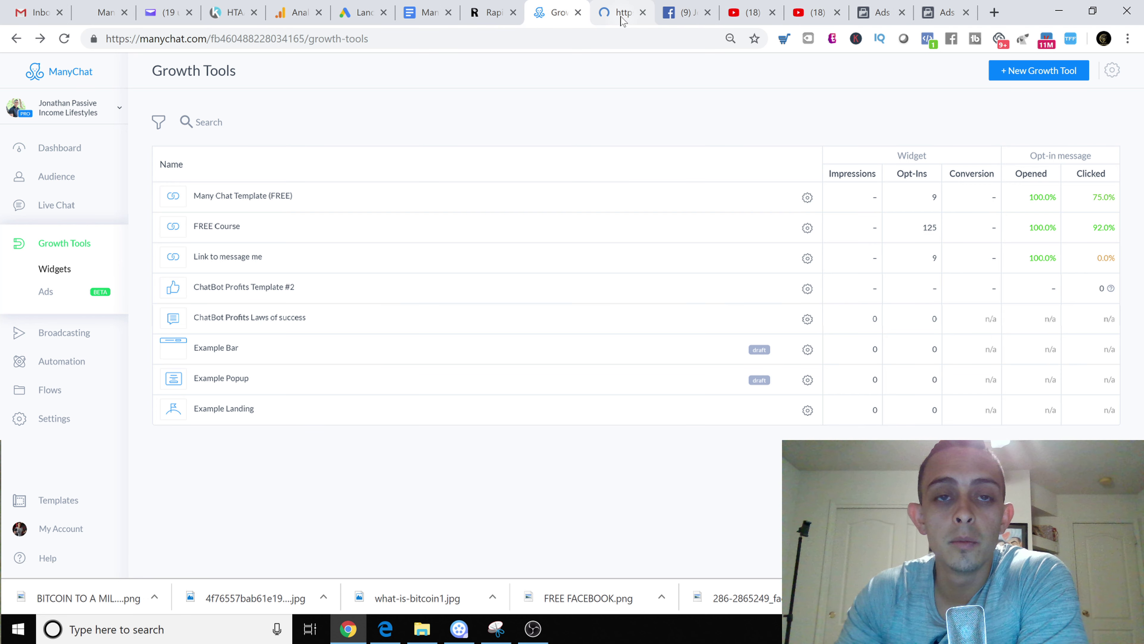
{"action": "left_click", "coordinate": [598, 16]}
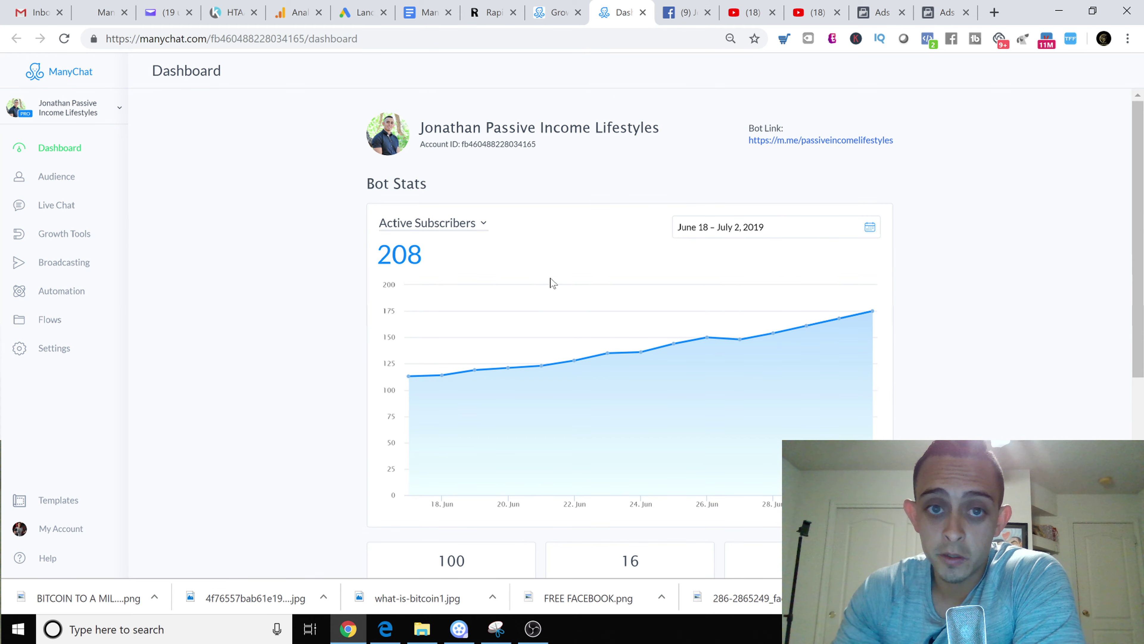
{"action": "scroll", "coordinate": [564, 289], "scroll_direction": "down", "scroll_amount": 1}
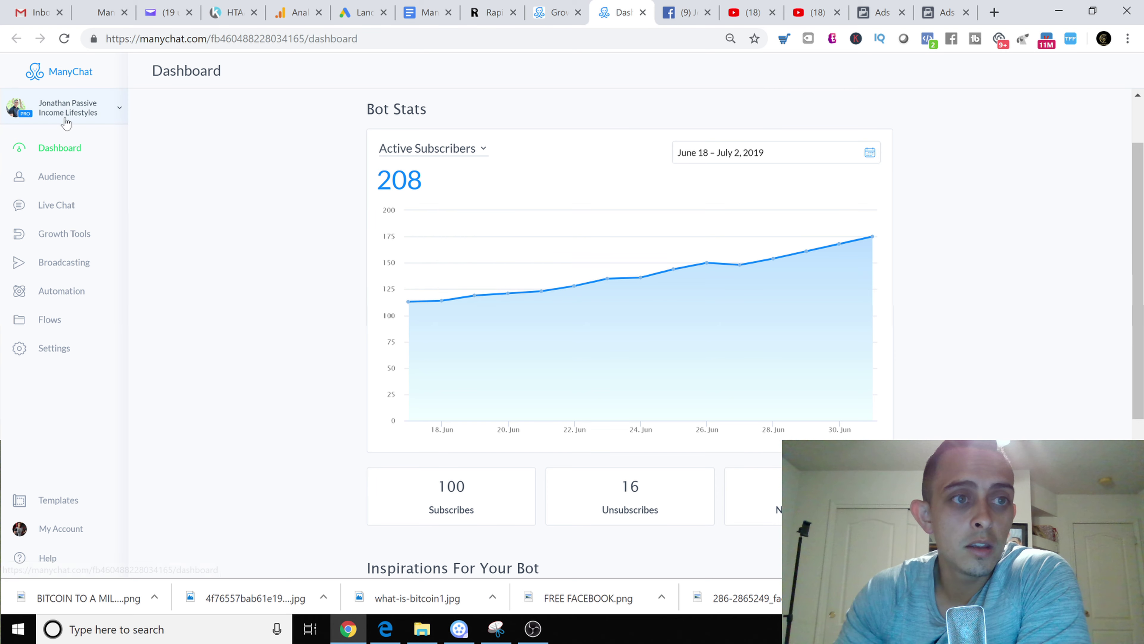
Switch to The Lions Pack page's dashboard and highlight its active subscribers figure
{"action": "left_click", "coordinate": [110, 116]}
{"action": "left_click", "coordinate": [88, 221]}
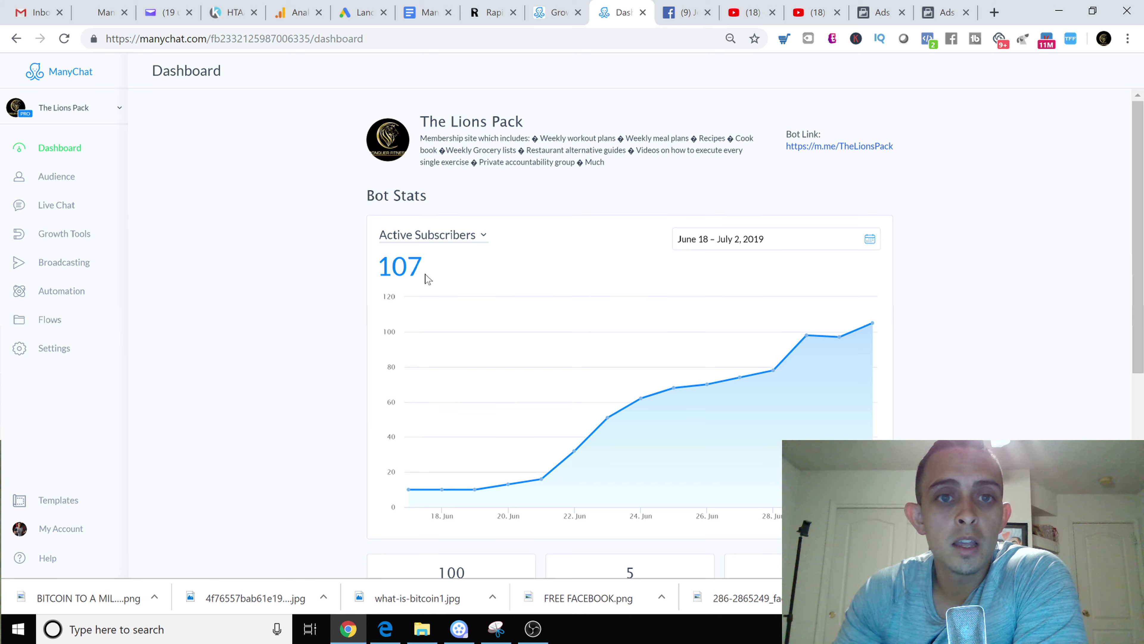
{"action": "left_click_drag", "start_coordinate": [446, 271], "coordinate": [408, 269]}
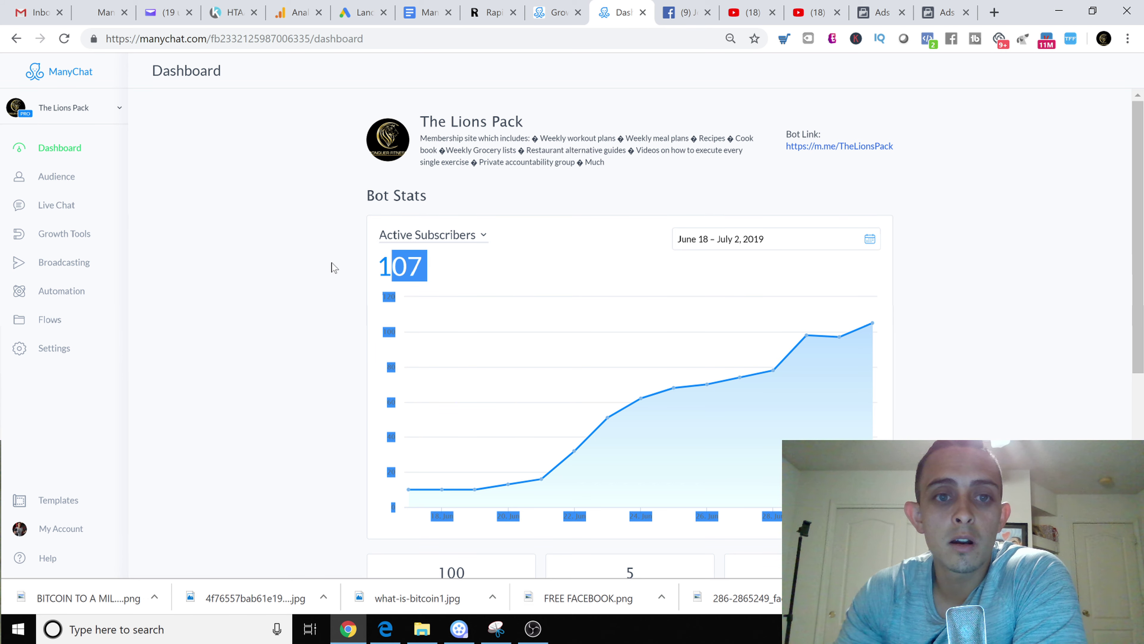
{"action": "left_click", "coordinate": [260, 241]}
Examine the active subscribers figure on the Conquer Fitness Meal Preps dashboard and return to the passive income page's dashboard
{"action": "left_click", "coordinate": [70, 112]}
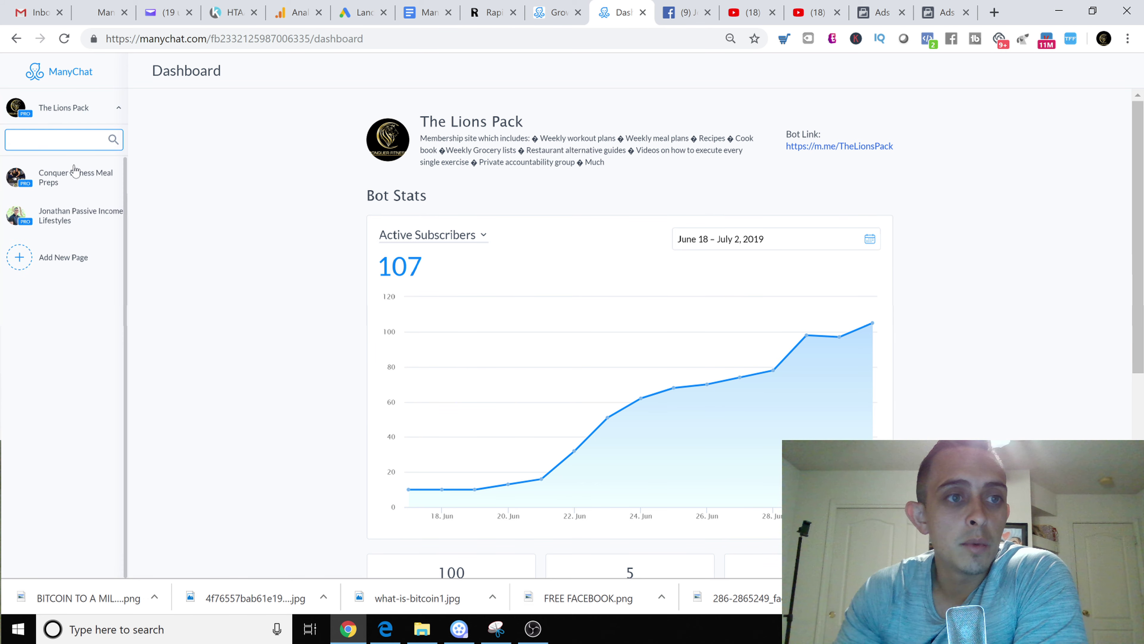
{"action": "left_click", "coordinate": [74, 189]}
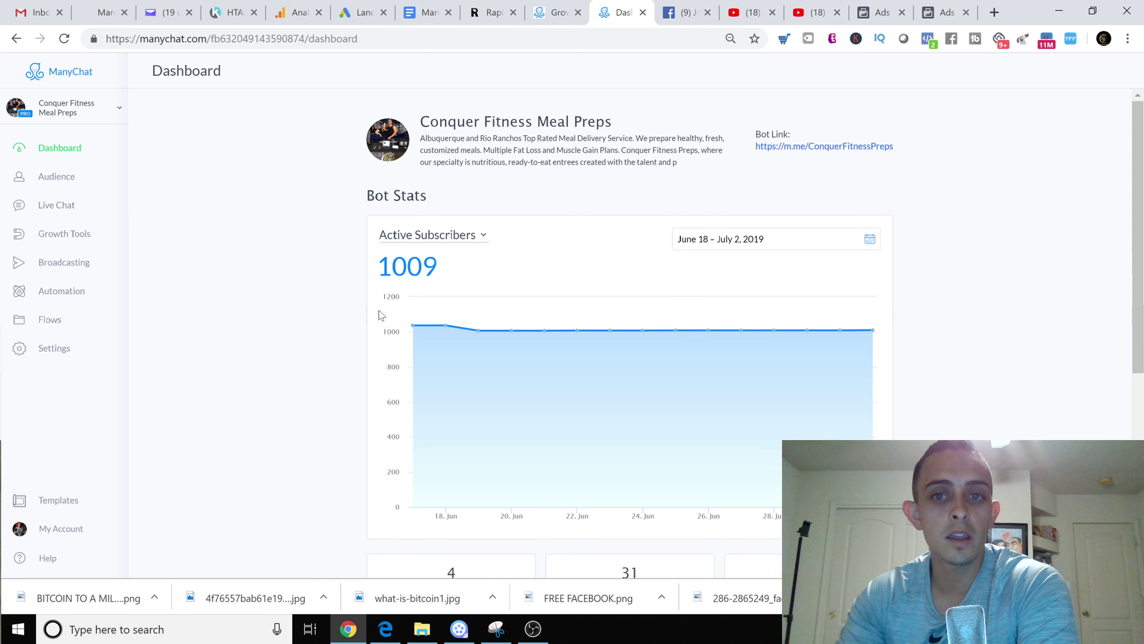
{"action": "left_click_drag", "start_coordinate": [377, 265], "coordinate": [437, 266]}
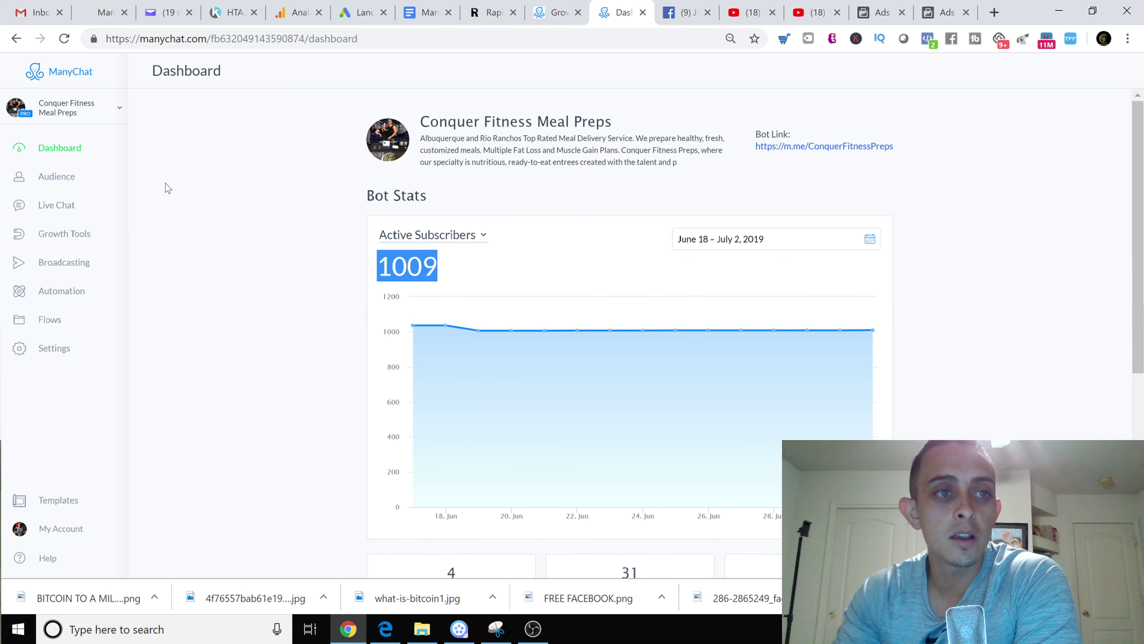
{"action": "scroll", "coordinate": [308, 298], "scroll_direction": "down", "scroll_amount": 2}
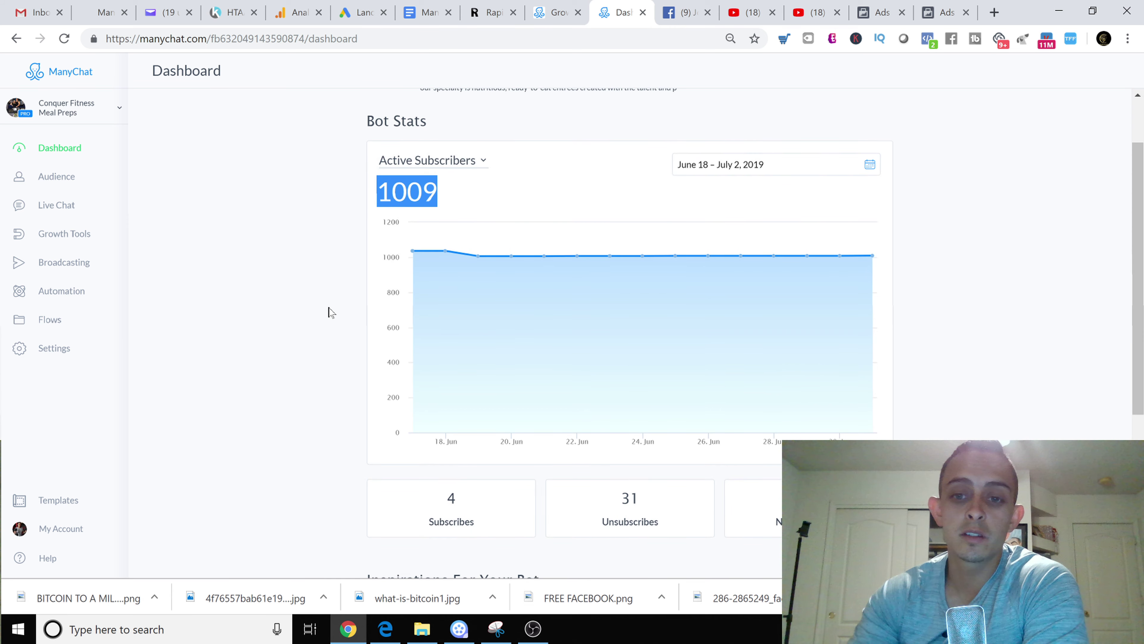
{"action": "scroll", "coordinate": [313, 310], "scroll_direction": "up", "scroll_amount": 2}
{"action": "left_click", "coordinate": [119, 107]}
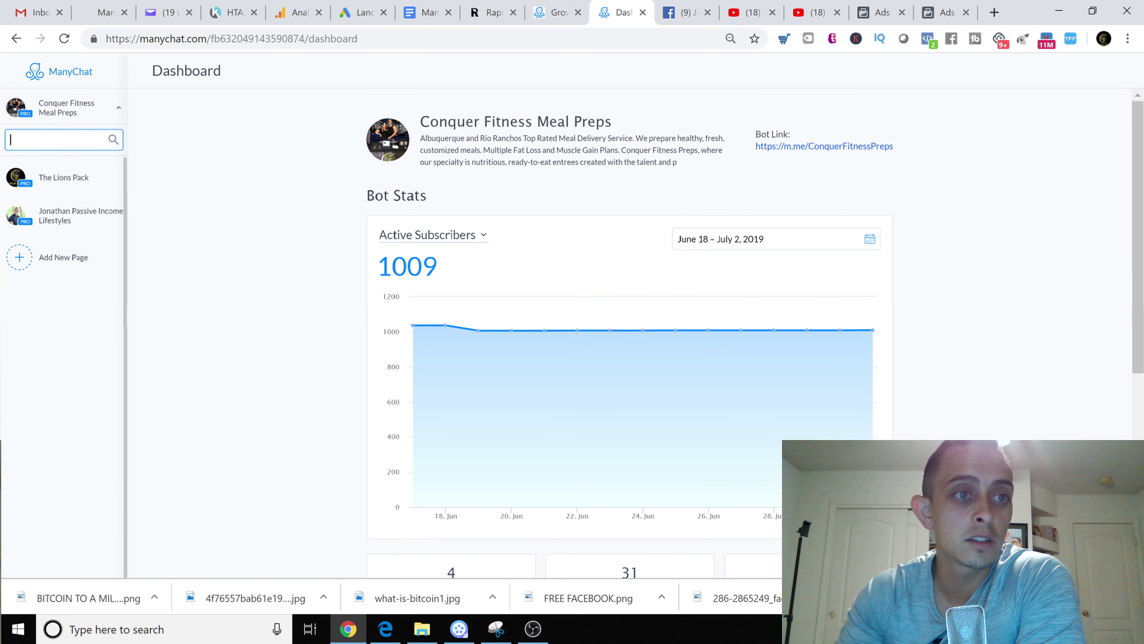
{"action": "left_click", "coordinate": [62, 210]}
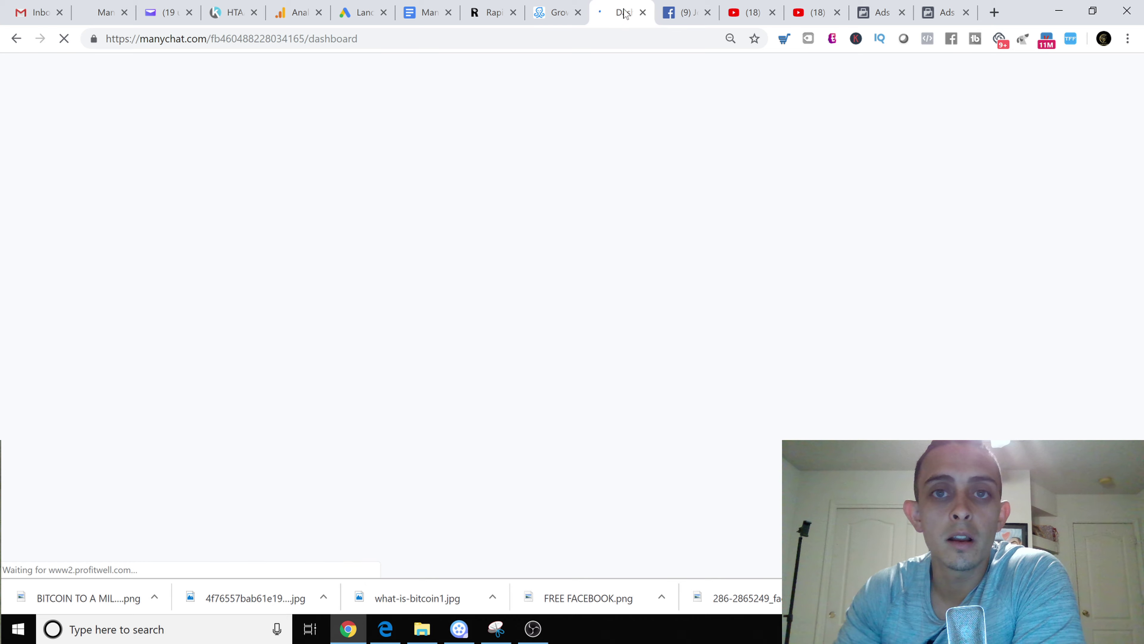
Switch back to Ads Manager, check the ad set's budget and schedule settings, and continue to the ad setup
{"action": "left_click", "coordinate": [939, 14]}
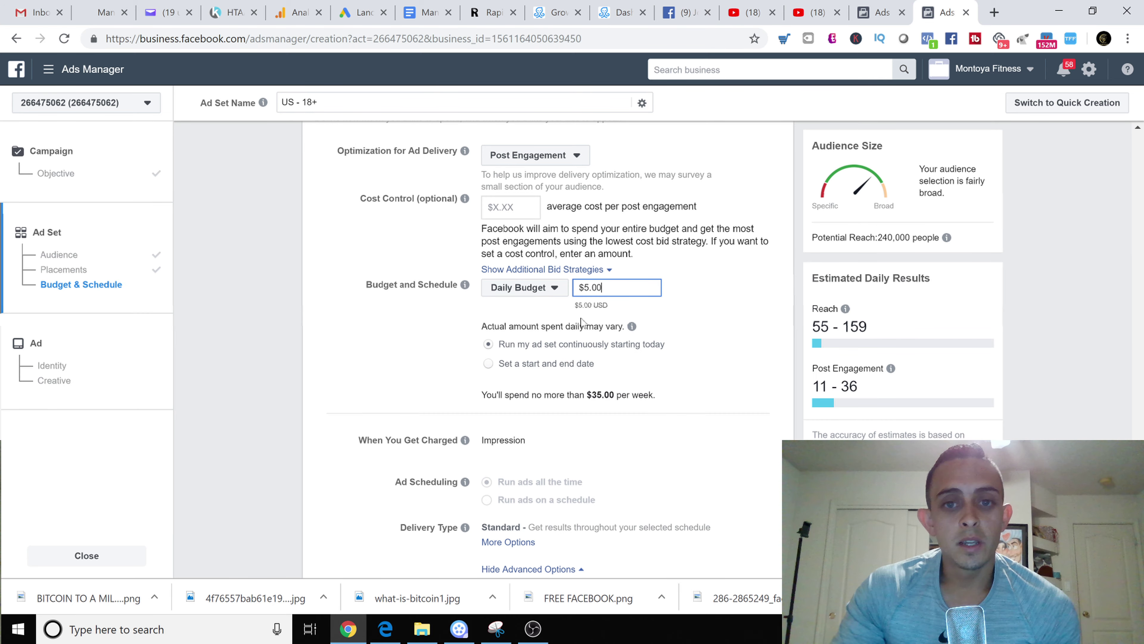
{"action": "scroll", "coordinate": [557, 234], "scroll_direction": "down", "scroll_amount": 2}
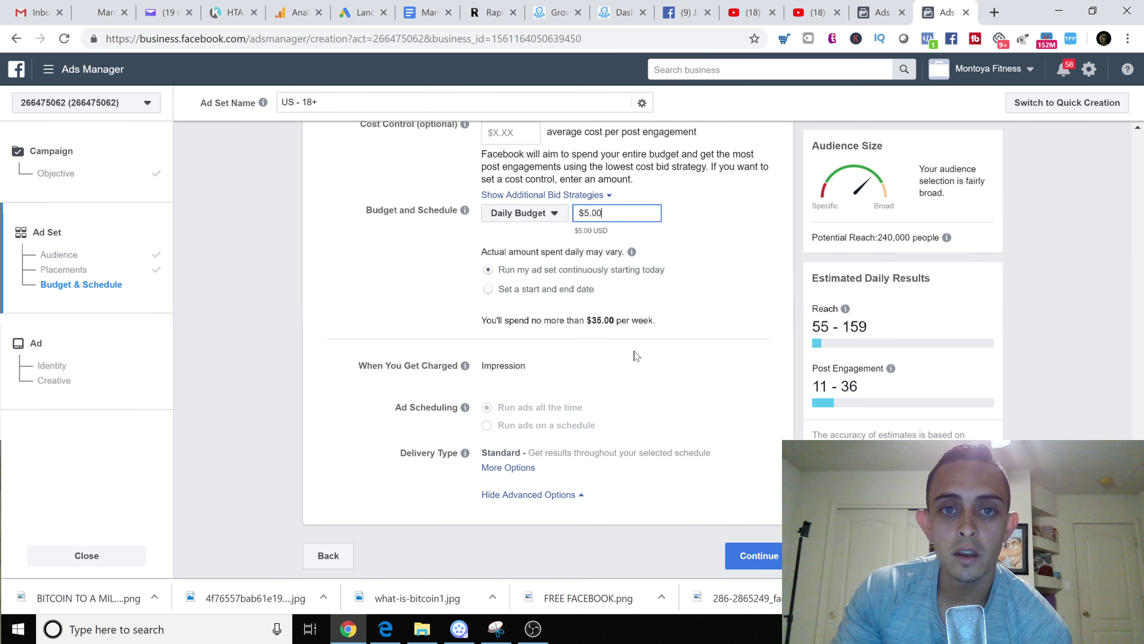
{"action": "scroll", "coordinate": [635, 356], "scroll_direction": "up", "scroll_amount": 2}
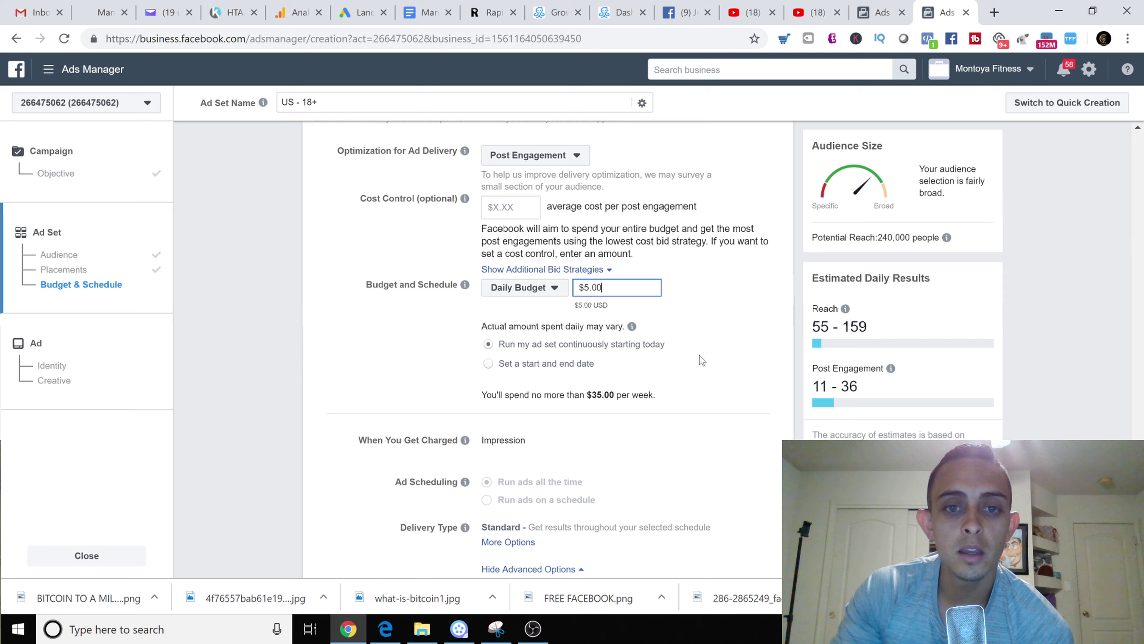
{"action": "scroll", "coordinate": [631, 280], "scroll_direction": "down", "scroll_amount": 2}
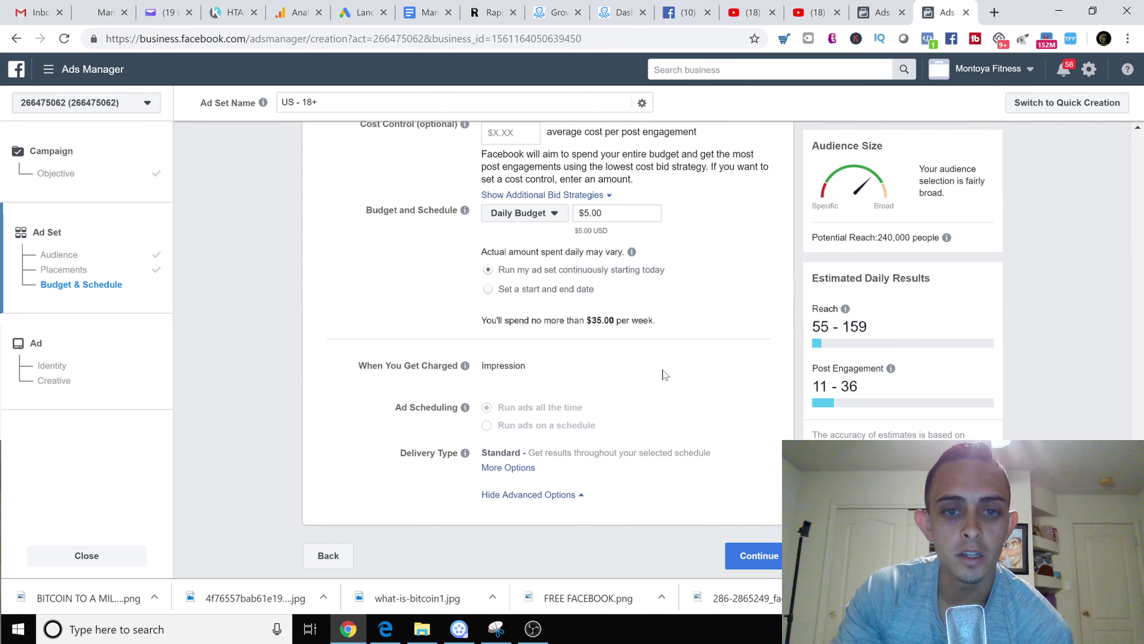
{"action": "left_click", "coordinate": [739, 553]}
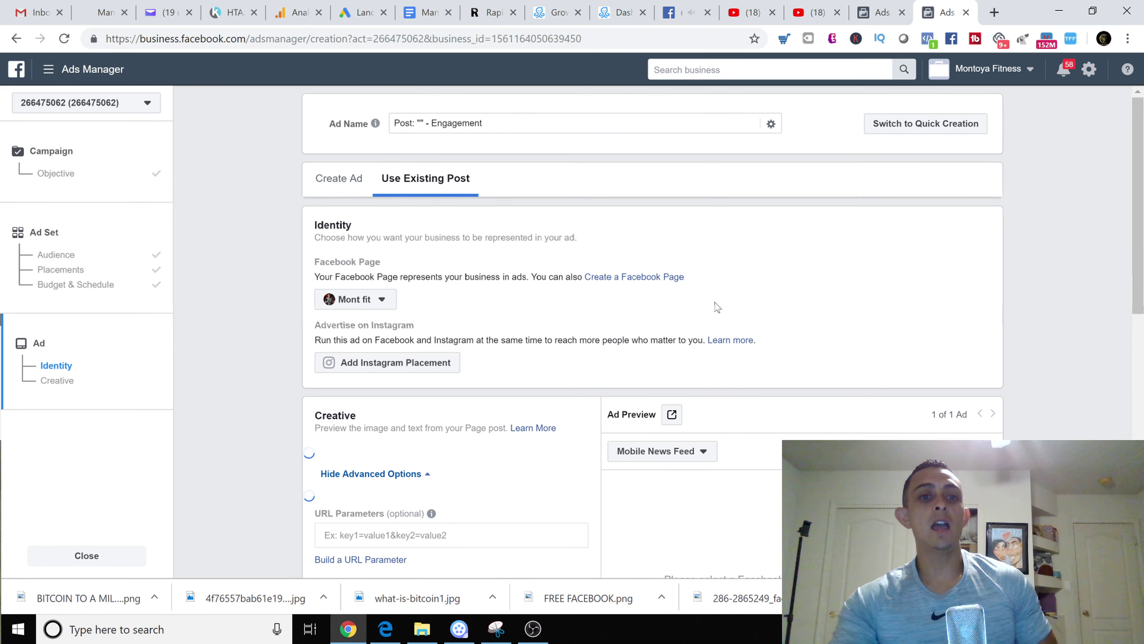
Switch to the passive income Facebook page, find the June 12 free book giveaway post and highlight its full text
{"action": "scroll", "coordinate": [549, 289], "scroll_direction": "down", "scroll_amount": 3}
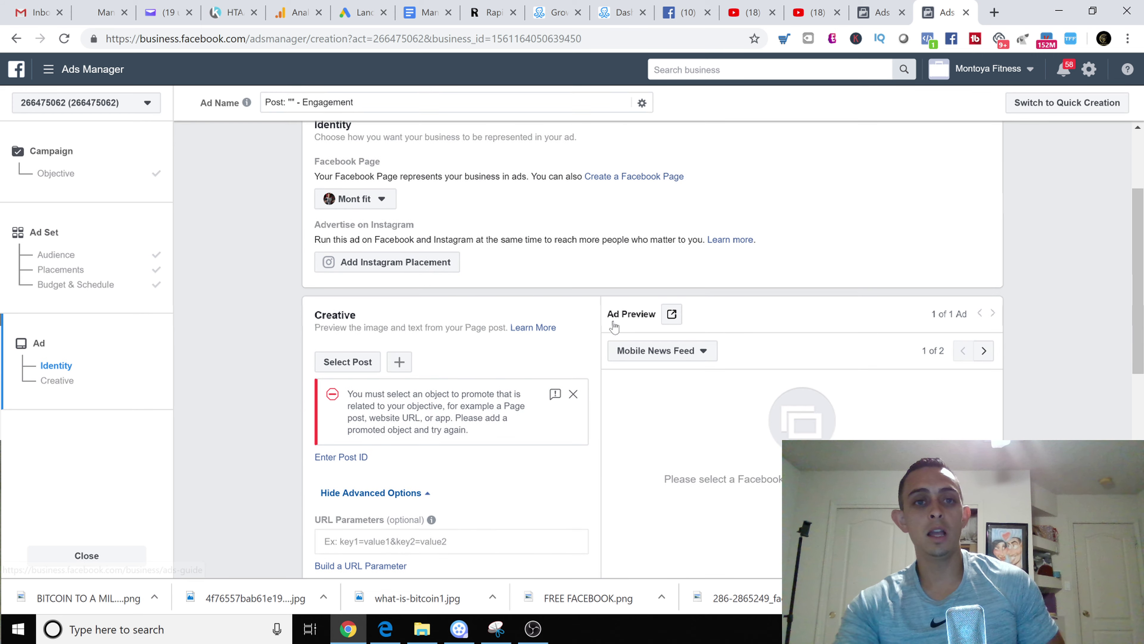
{"action": "scroll", "coordinate": [614, 328], "scroll_direction": "up", "scroll_amount": 3}
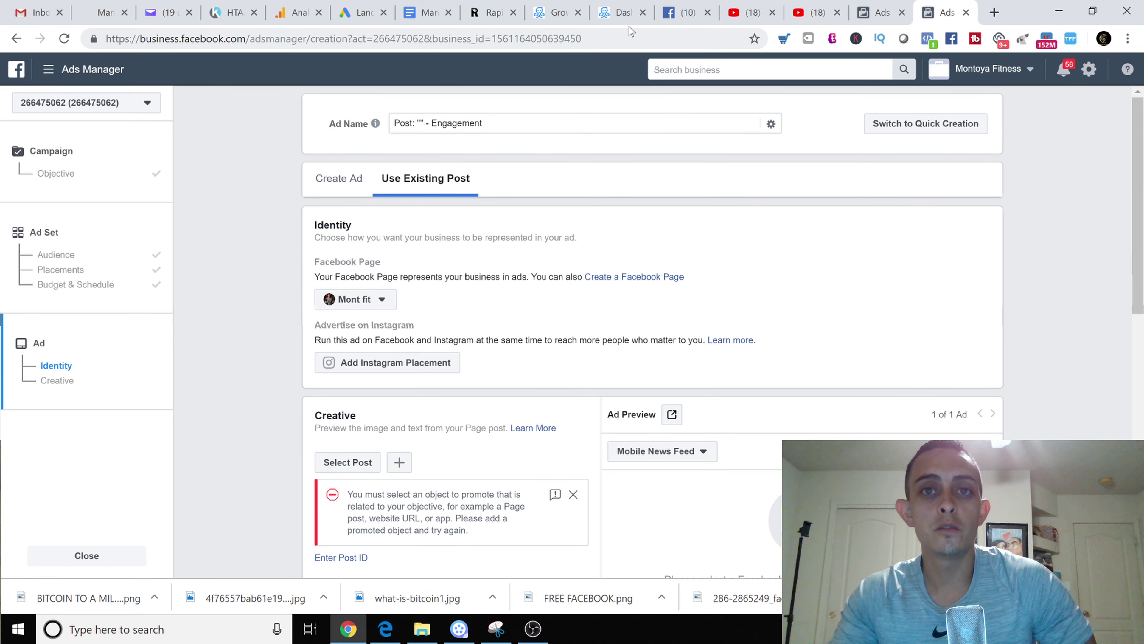
{"action": "left_click", "coordinate": [653, 24]}
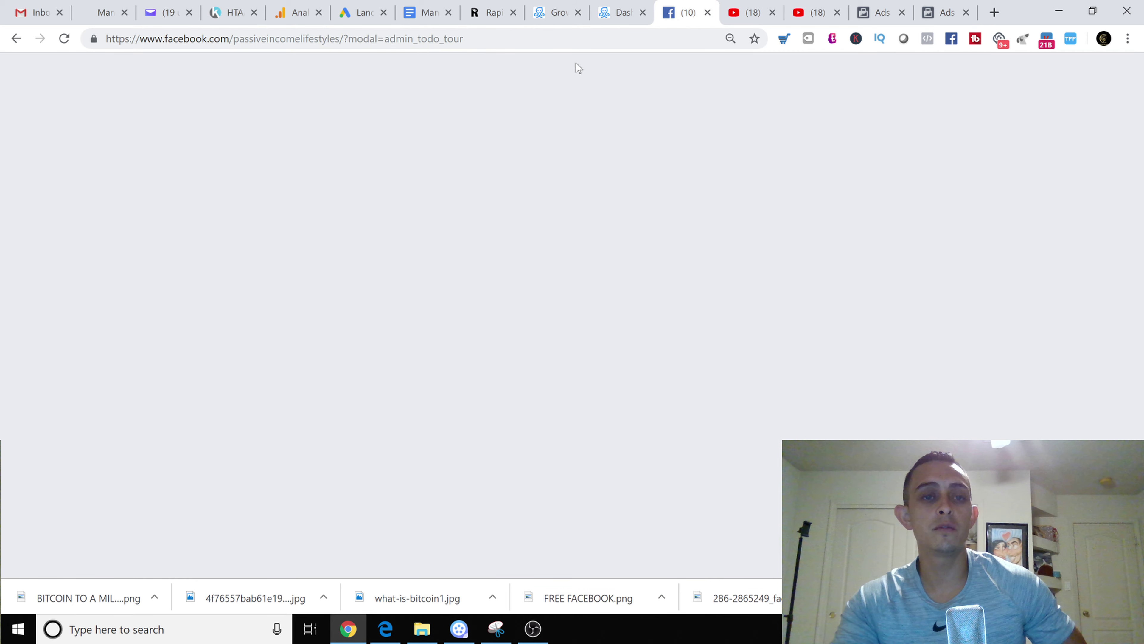
{"action": "scroll", "coordinate": [536, 325], "scroll_direction": "up", "scroll_amount": 6}
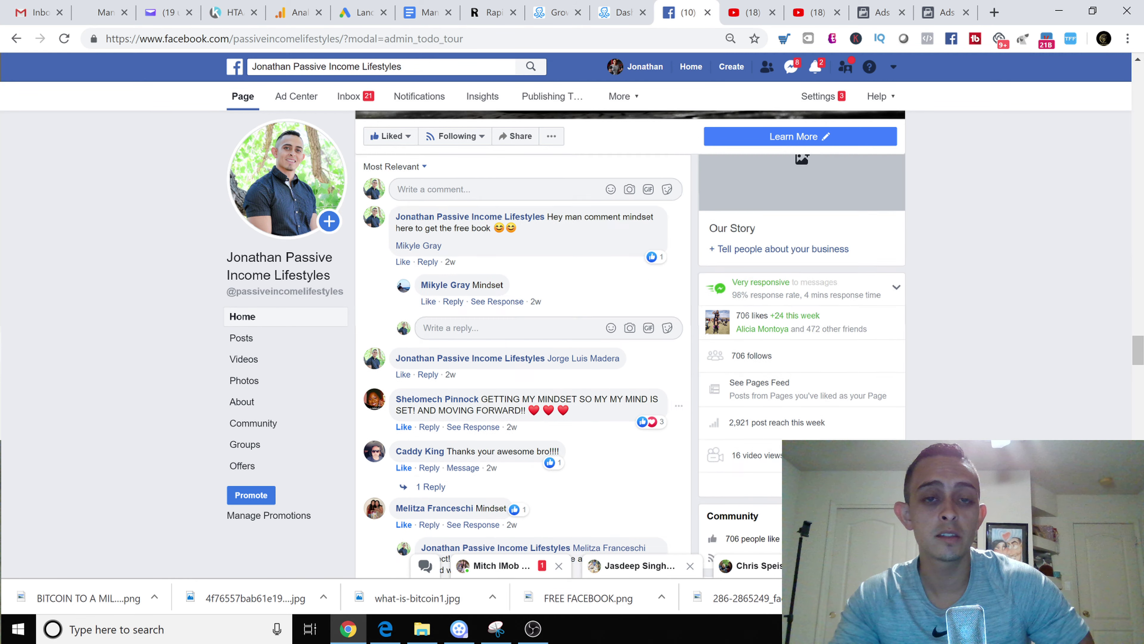
{"action": "scroll", "coordinate": [523, 361], "scroll_direction": "up", "scroll_amount": 8}
{"action": "scroll", "coordinate": [522, 360], "scroll_direction": "down", "scroll_amount": 2}
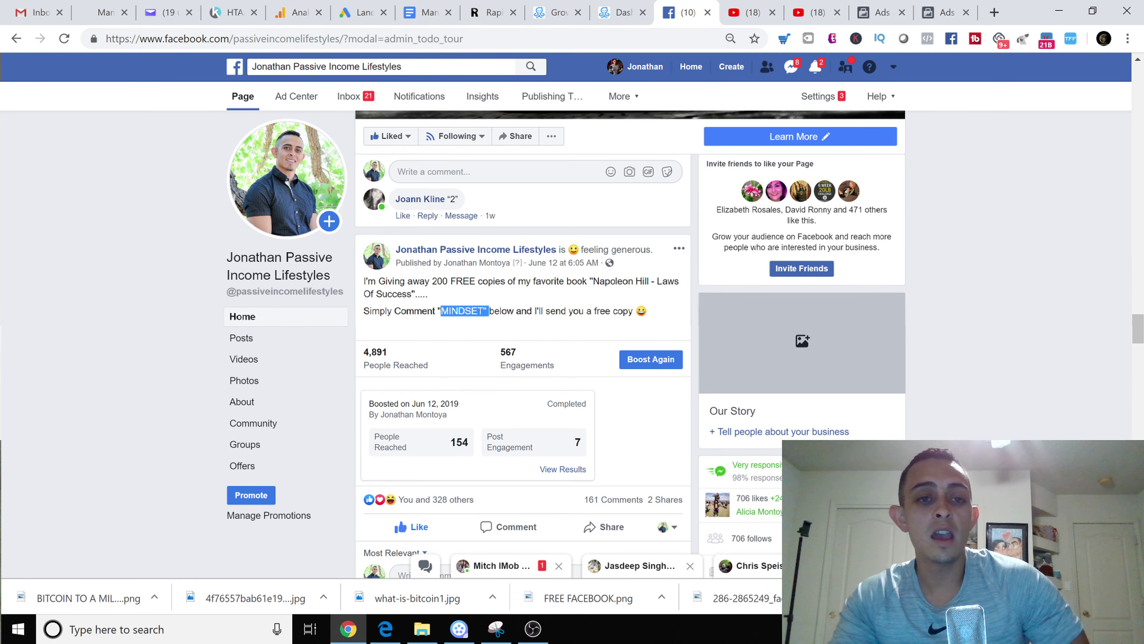
{"action": "left_click", "coordinate": [489, 312]}
{"action": "mouse_move", "coordinate": [364, 281]}
{"action": "left_mouse_down"}
{"action": "mouse_move", "coordinate": [655, 307]}
{"action": "mouse_move", "coordinate": [663, 319]}
{"action": "mouse_move", "coordinate": [382, 295]}
{"action": "mouse_move", "coordinate": [365, 281]}
{"action": "left_mouse_up"}
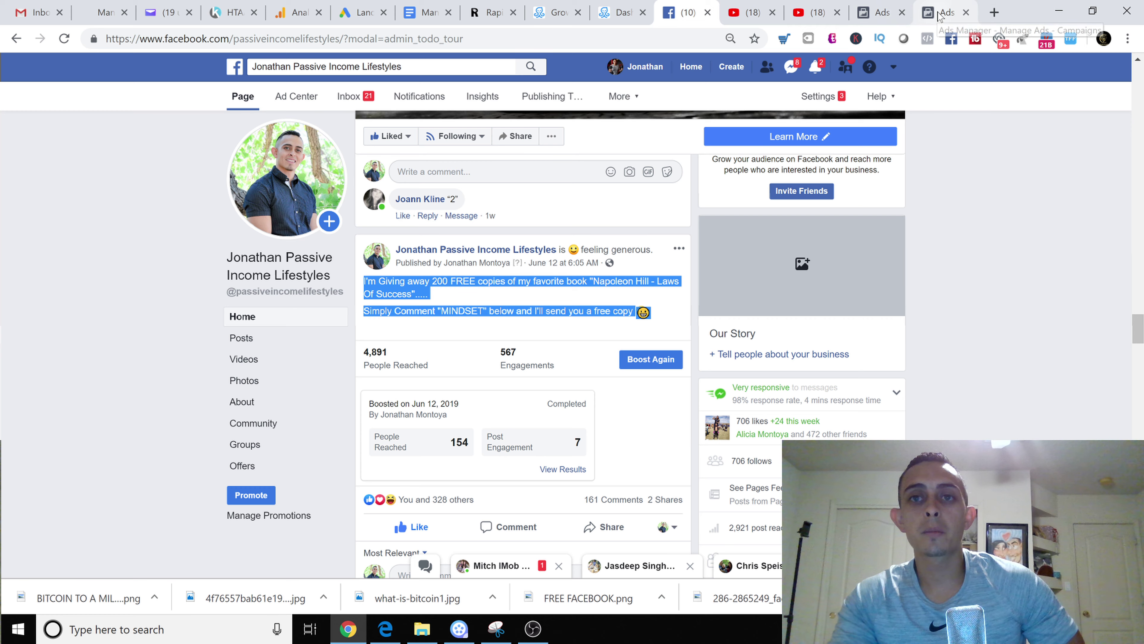
Return to Ads Manager and set the ad's Facebook Page to the page under Passive Income Lifestyles
{"action": "left_click", "coordinate": [950, 6]}
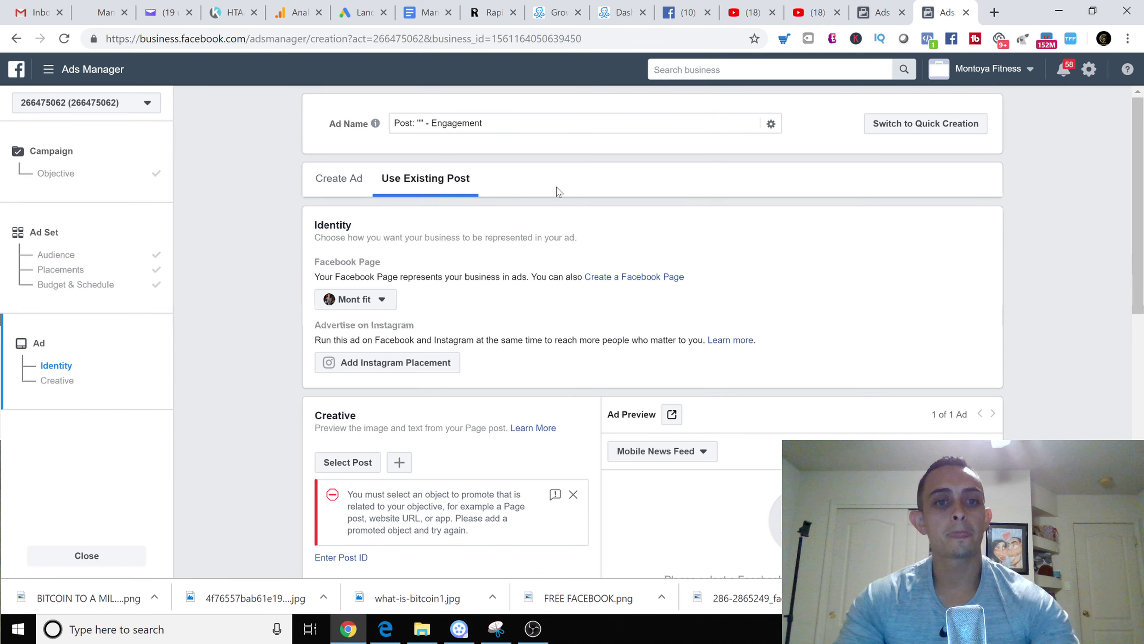
{"action": "scroll", "coordinate": [549, 184], "scroll_direction": "down", "scroll_amount": 1}
{"action": "left_click", "coordinate": [365, 226]}
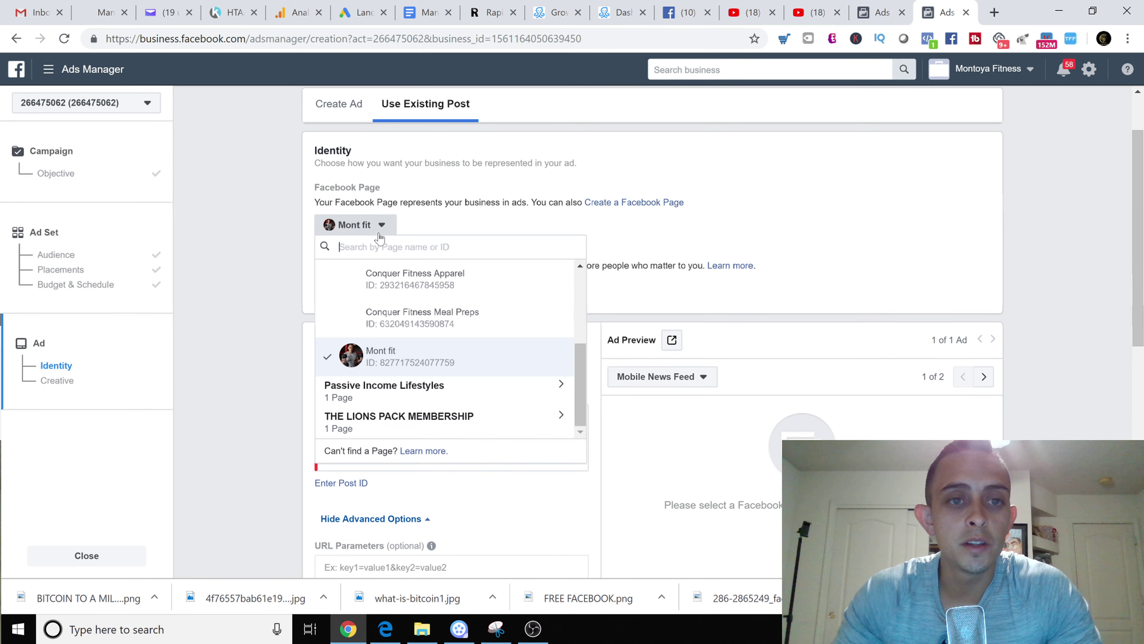
{"action": "scroll", "coordinate": [482, 331], "scroll_direction": "up", "scroll_amount": 3}
{"action": "scroll", "coordinate": [480, 334], "scroll_direction": "down", "scroll_amount": 4}
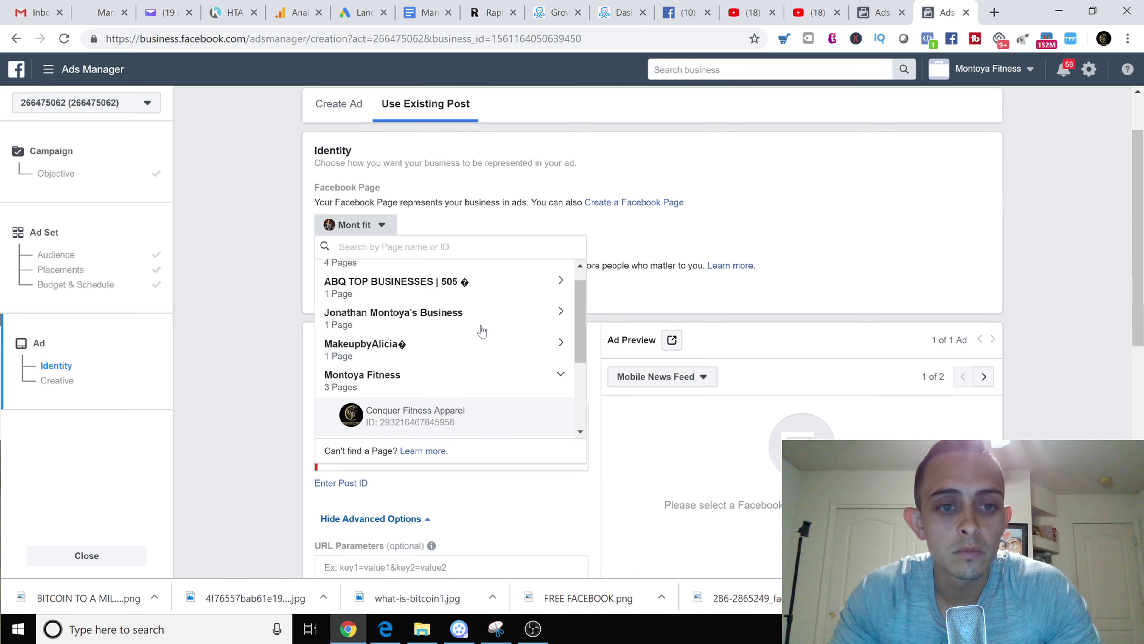
{"action": "left_click", "coordinate": [437, 397]}
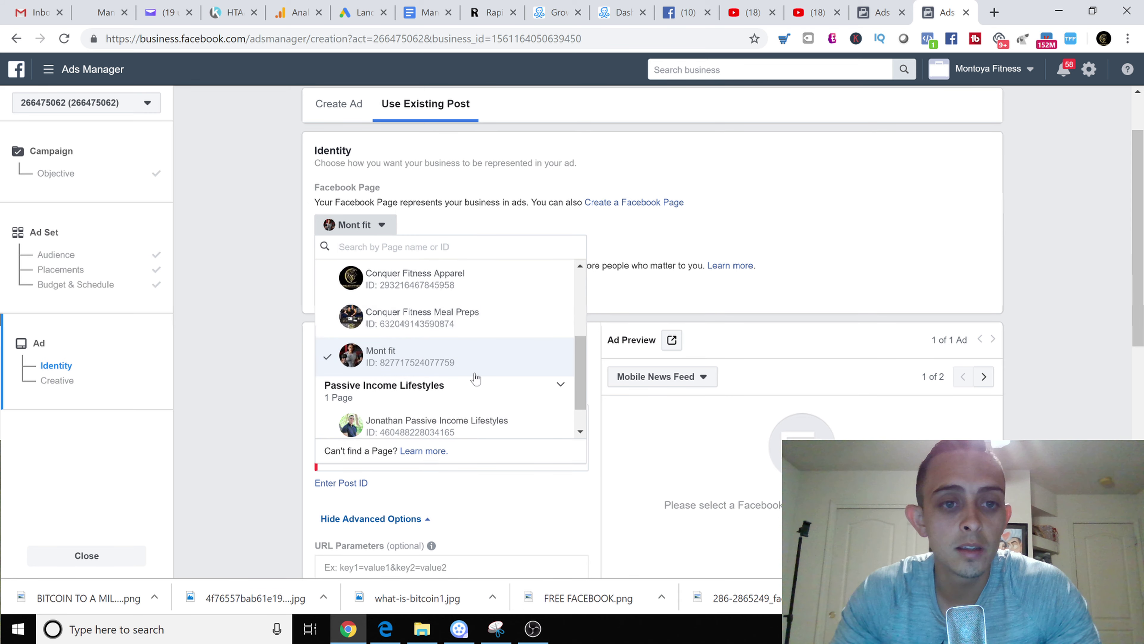
{"action": "scroll", "coordinate": [500, 372], "scroll_direction": "down", "scroll_amount": 1}
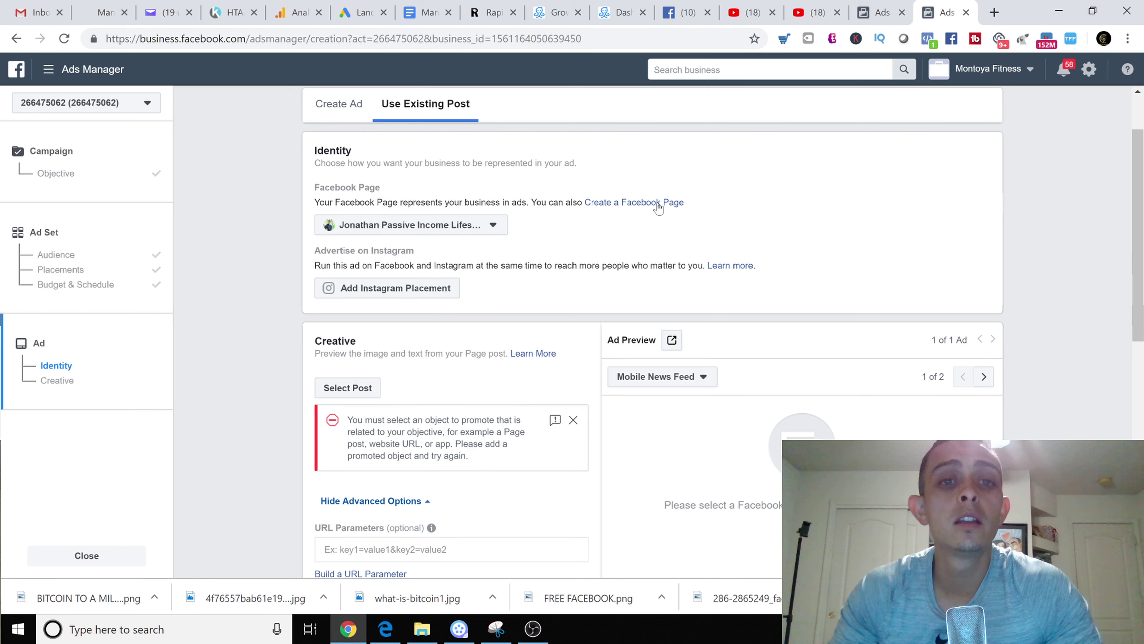
Choose the existing June 12 post "I'm Giving away 200 FREE copies of my favorite book" as the ad's creative
{"action": "scroll", "coordinate": [613, 203], "scroll_direction": "down", "scroll_amount": 2}
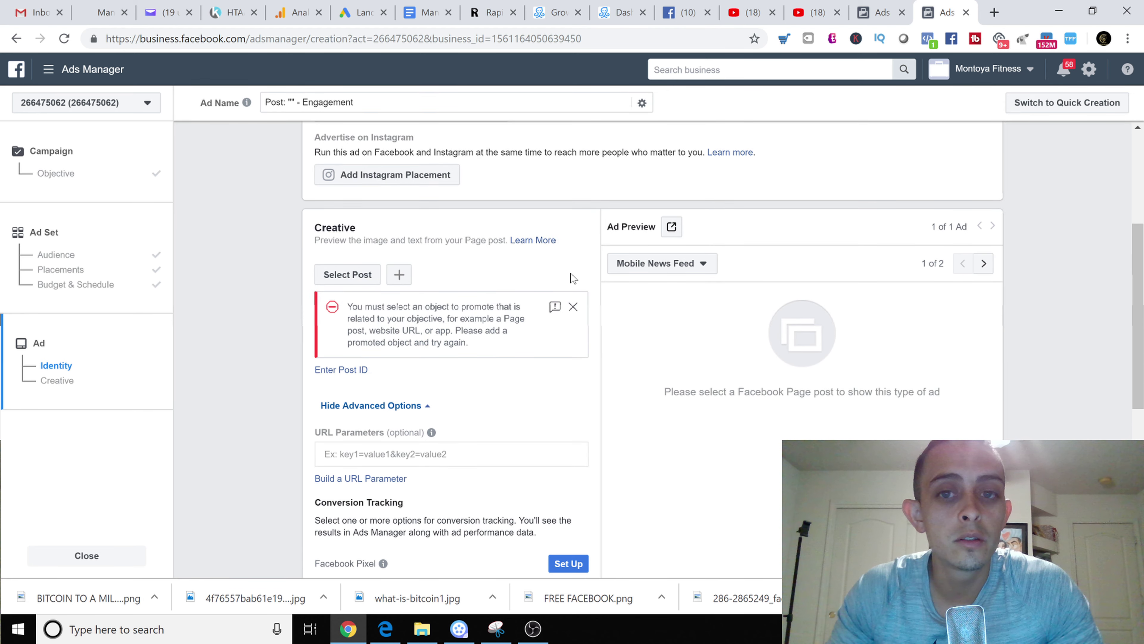
{"action": "scroll", "coordinate": [450, 271], "scroll_direction": "up", "scroll_amount": 4}
{"action": "scroll", "coordinate": [484, 260], "scroll_direction": "down", "scroll_amount": 3}
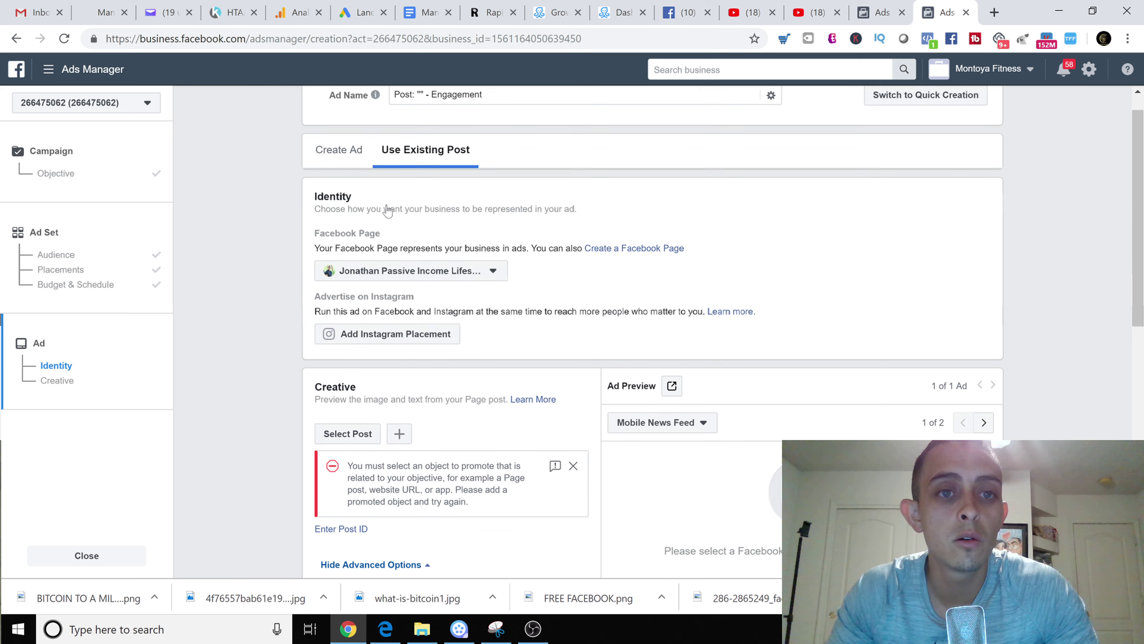
{"action": "scroll", "coordinate": [408, 268], "scroll_direction": "down", "scroll_amount": 3}
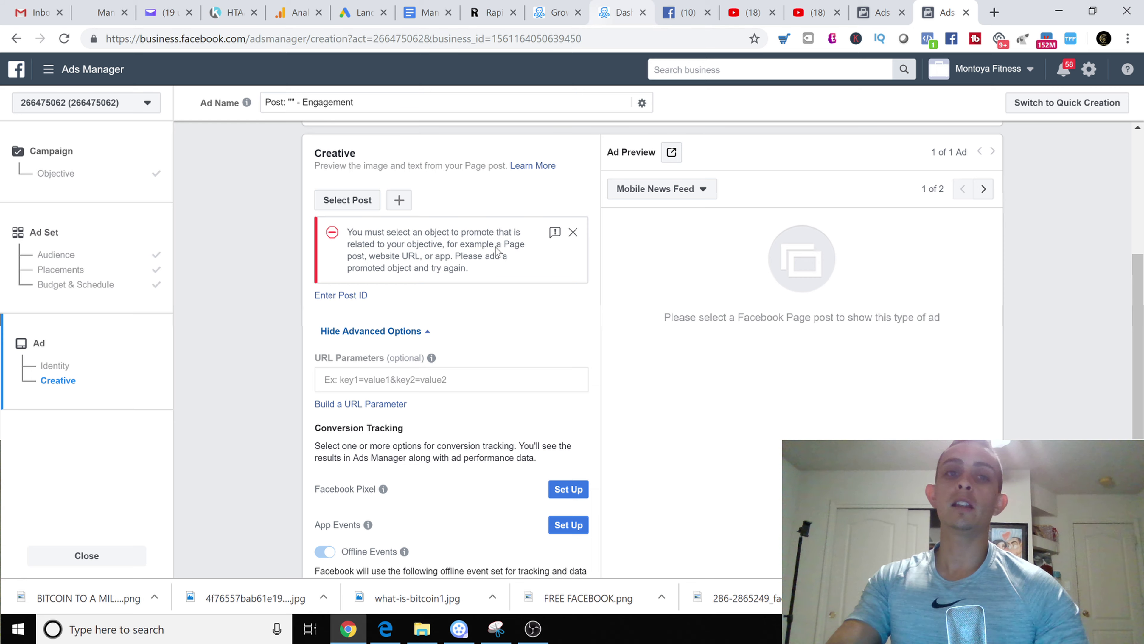
{"action": "left_click", "coordinate": [351, 198]}
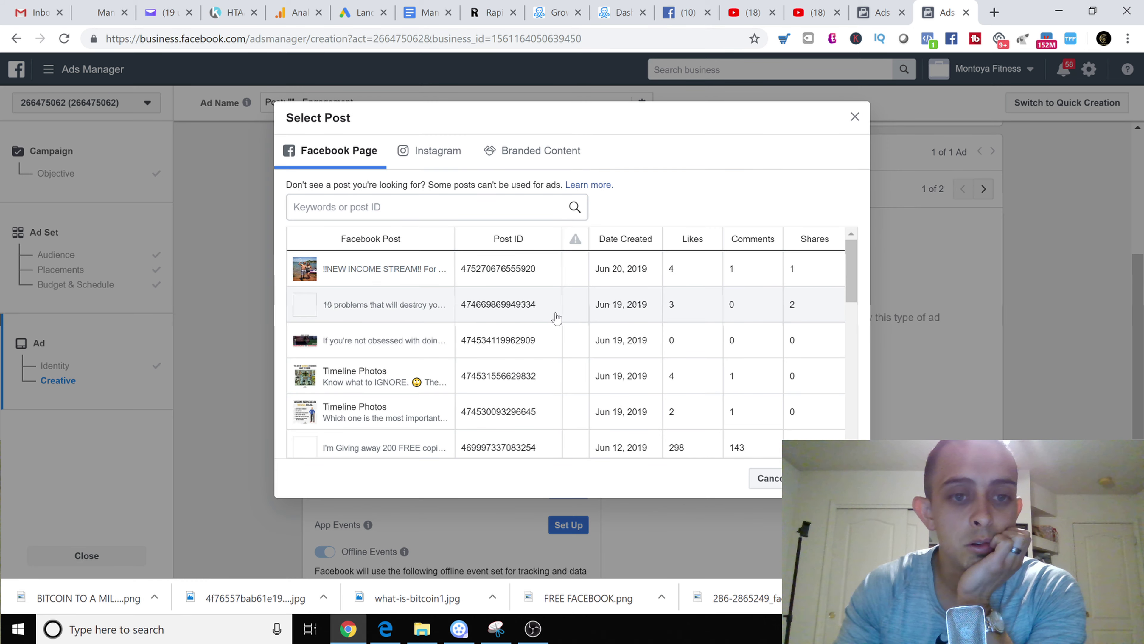
{"action": "scroll", "coordinate": [557, 316], "scroll_direction": "down", "scroll_amount": 1}
{"action": "scroll", "coordinate": [557, 316], "scroll_direction": "down", "scroll_amount": 3}
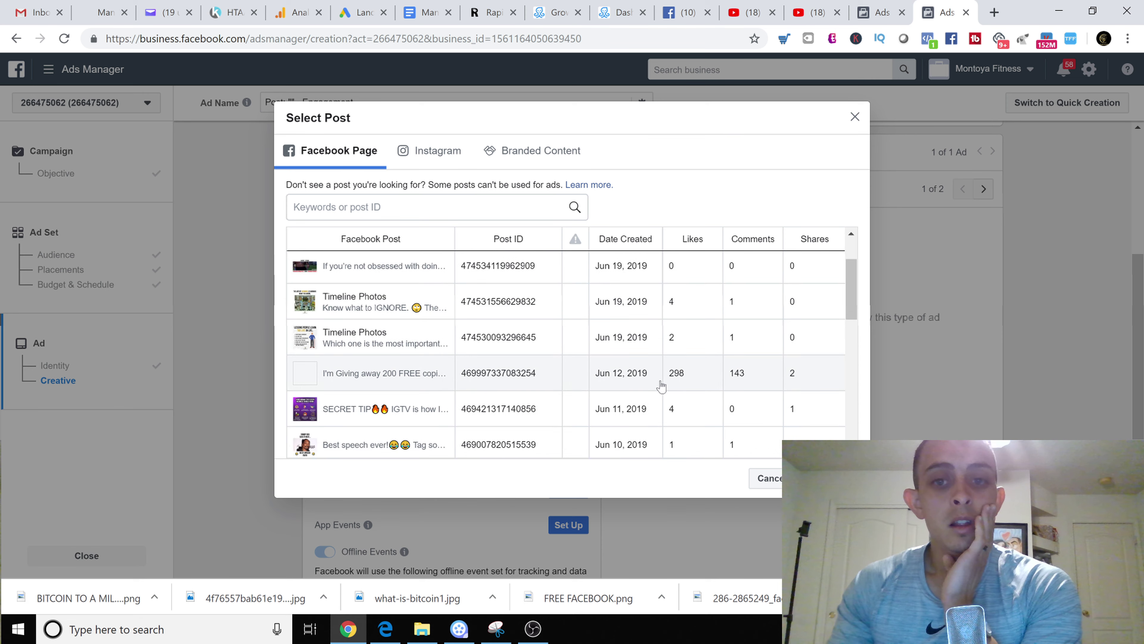
{"action": "left_click", "coordinate": [338, 379]}
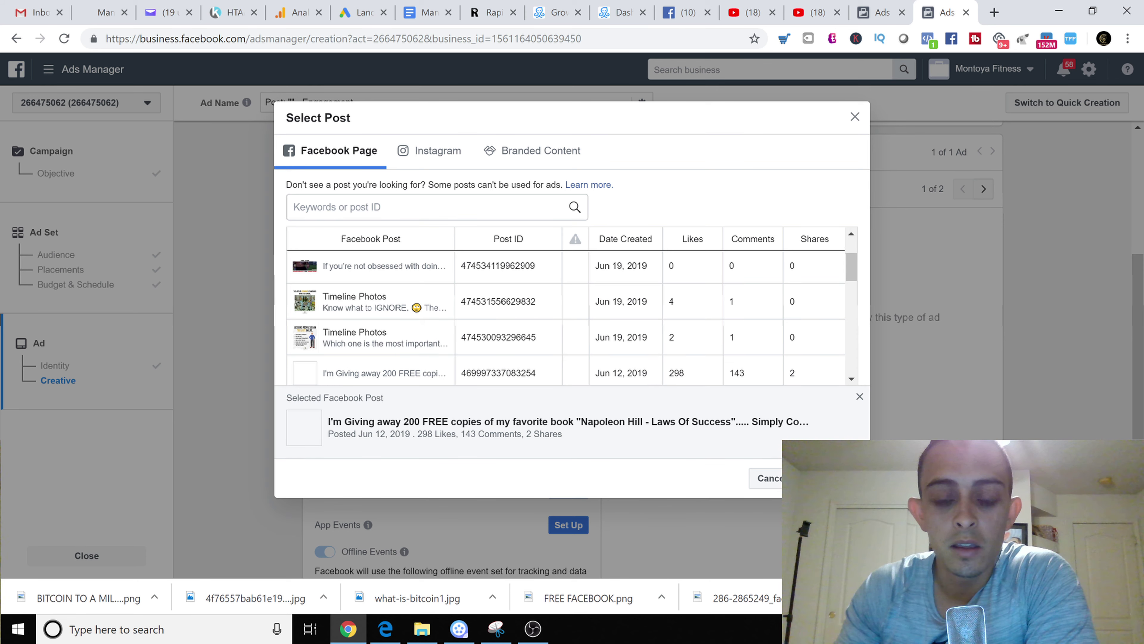
{"action": "left_click", "coordinate": [830, 478]}
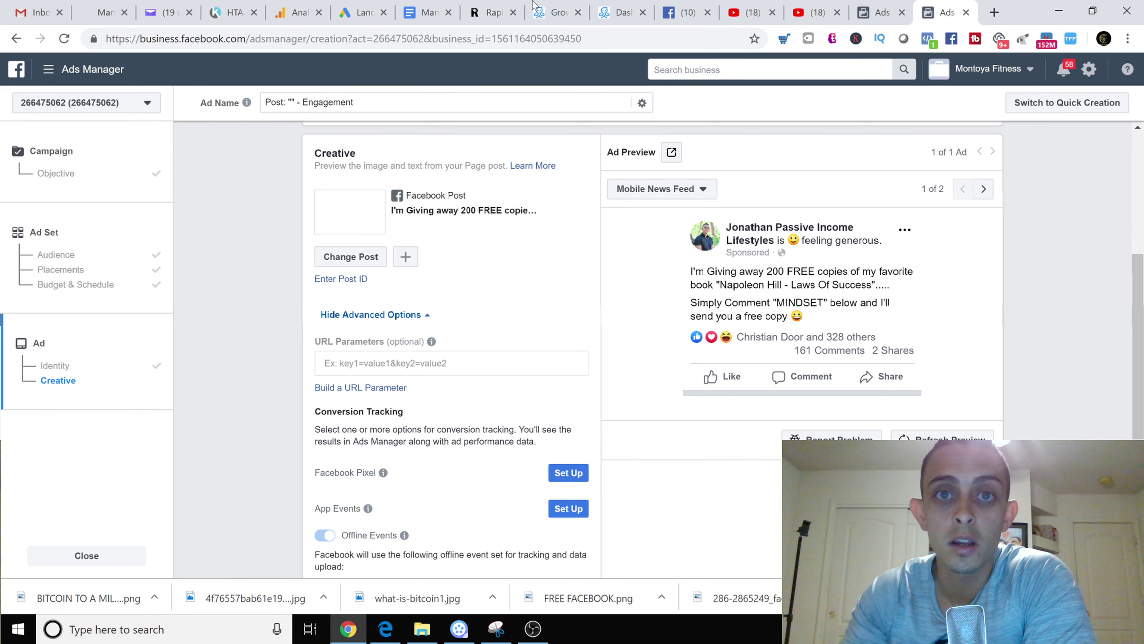
Check the creative's advanced options and conversion tracking, and show the ad preview as Desktop News Feed
{"action": "scroll", "coordinate": [780, 319], "scroll_direction": "down", "scroll_amount": 2}
{"action": "scroll", "coordinate": [682, 314], "scroll_direction": "up", "scroll_amount": 2}
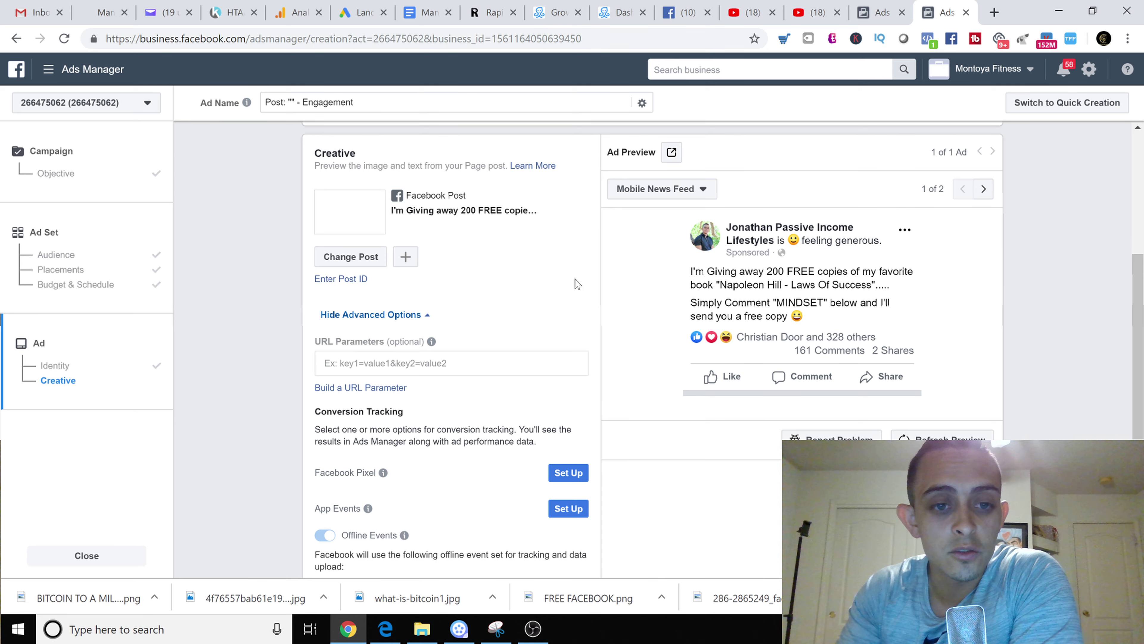
{"action": "scroll", "coordinate": [575, 281], "scroll_direction": "down", "scroll_amount": 1}
{"action": "scroll", "coordinate": [572, 283], "scroll_direction": "down", "scroll_amount": 1}
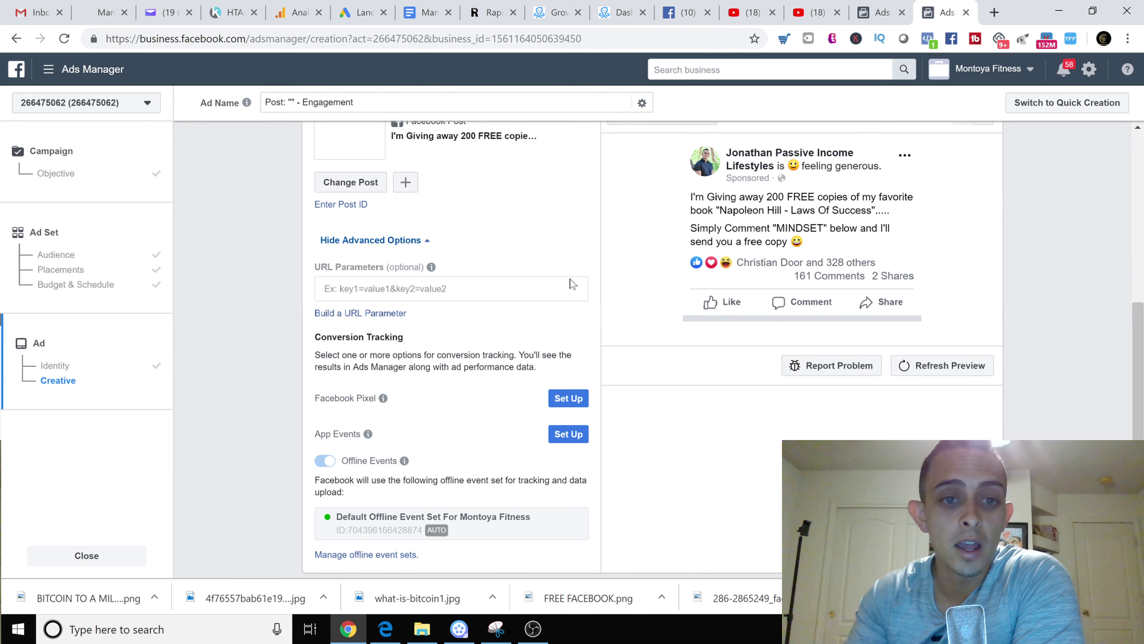
{"action": "scroll", "coordinate": [589, 345], "scroll_direction": "down", "scroll_amount": 2}
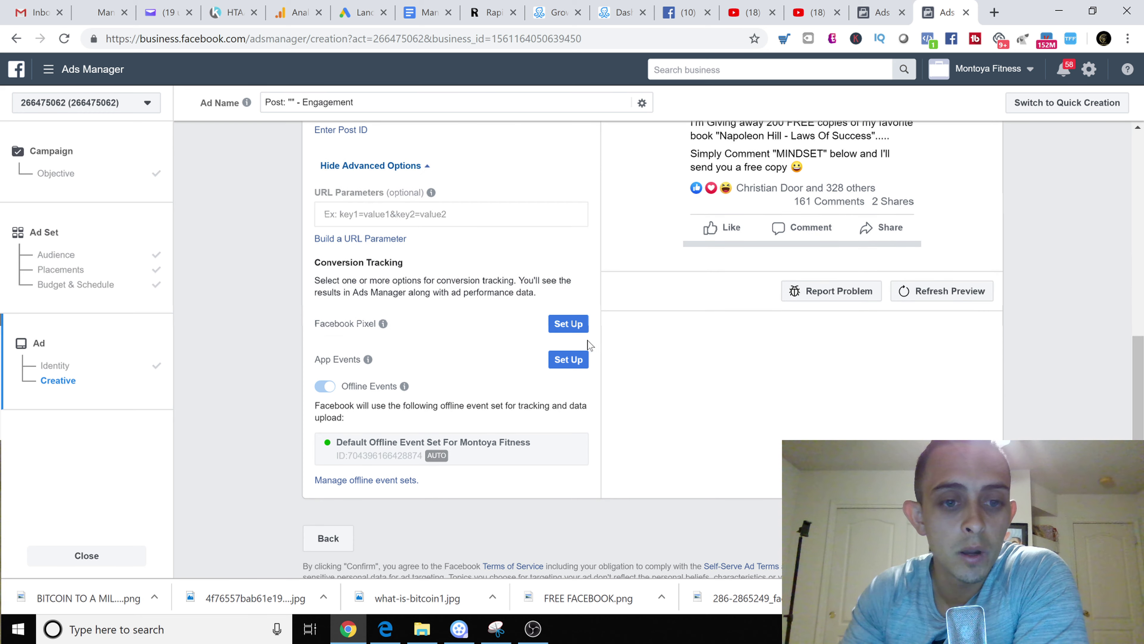
{"action": "scroll", "coordinate": [879, 437], "scroll_direction": "up", "scroll_amount": 2}
{"action": "scroll", "coordinate": [881, 437], "scroll_direction": "up", "scroll_amount": 2}
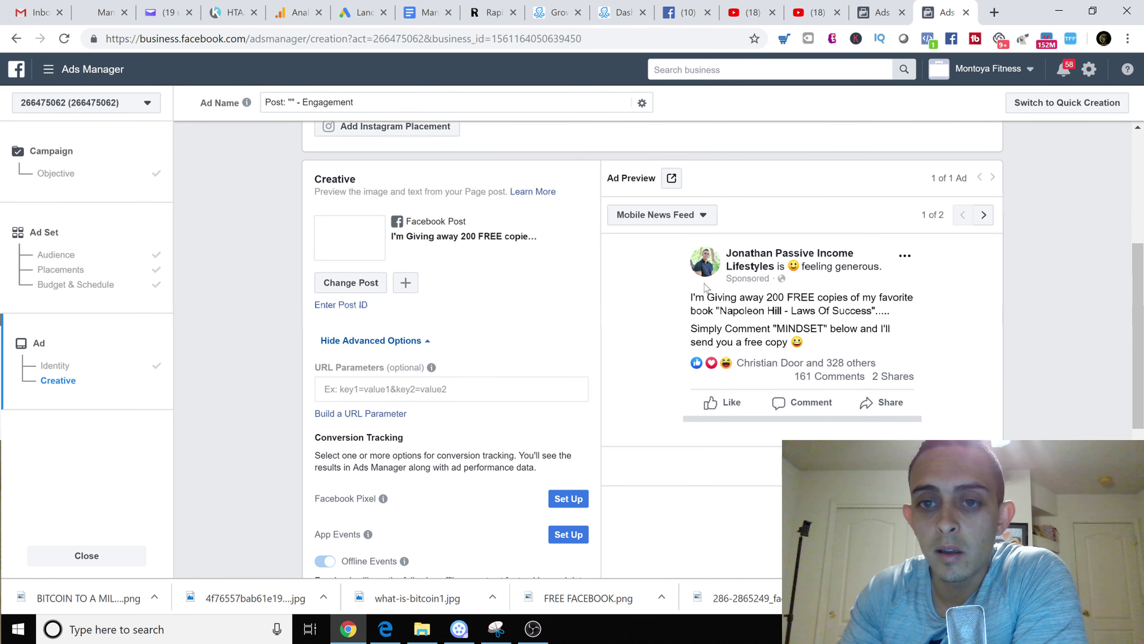
{"action": "left_click", "coordinate": [671, 216]}
{"action": "left_click", "coordinate": [800, 286]}
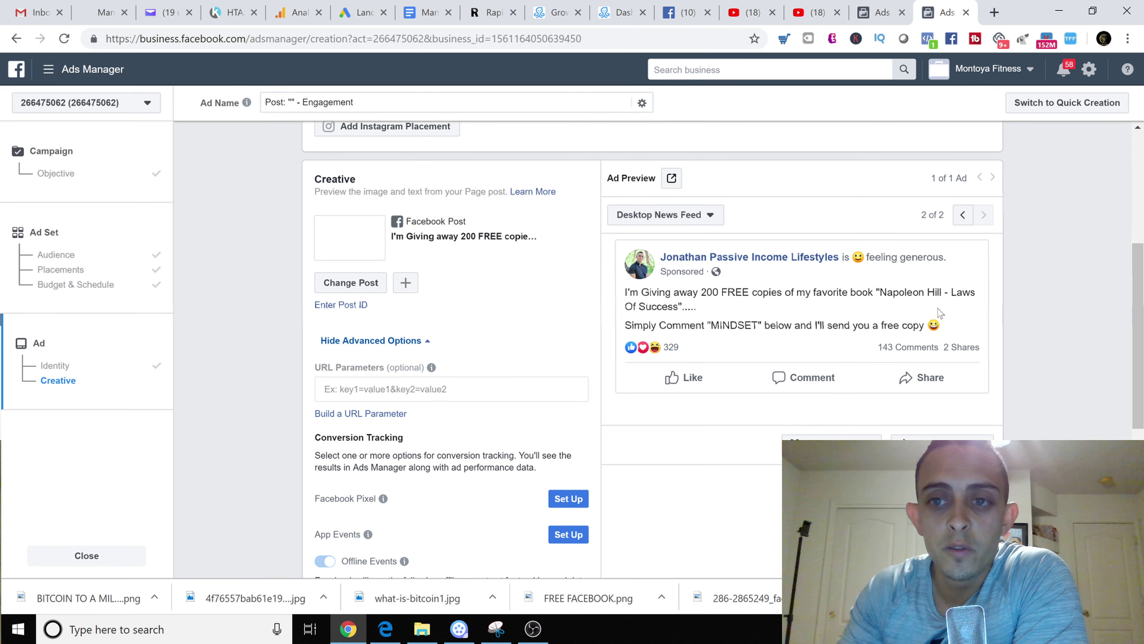
Examine the desktop ad preview, the conversion tracking options and the identity settings of the ad
{"action": "scroll", "coordinate": [901, 316], "scroll_direction": "down", "scroll_amount": 3}
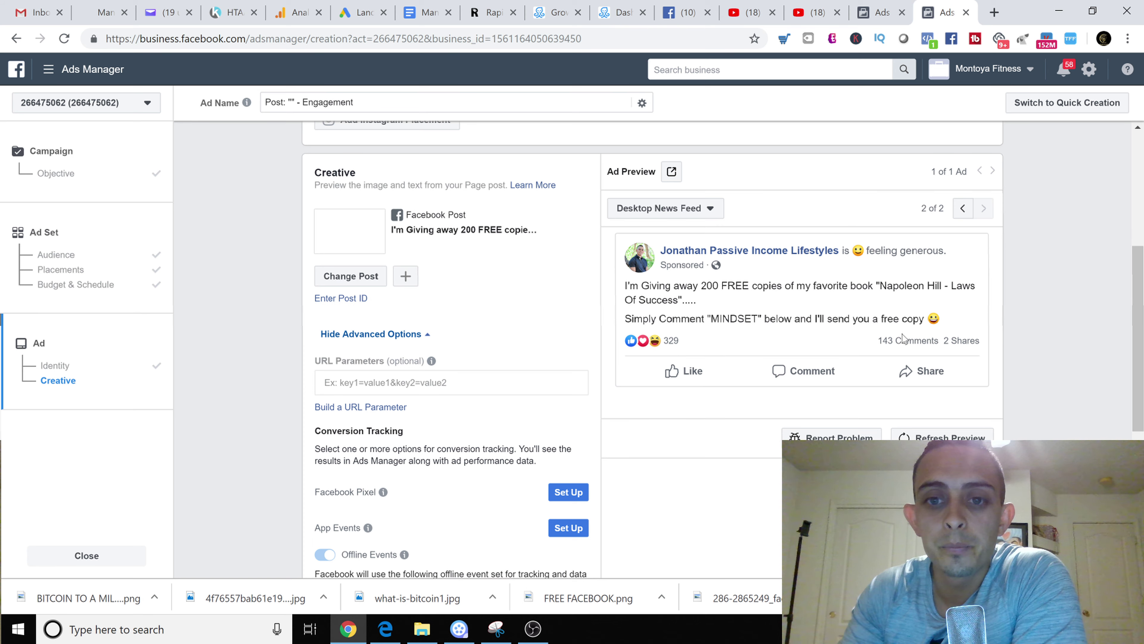
{"action": "scroll", "coordinate": [766, 396], "scroll_direction": "up", "scroll_amount": 3}
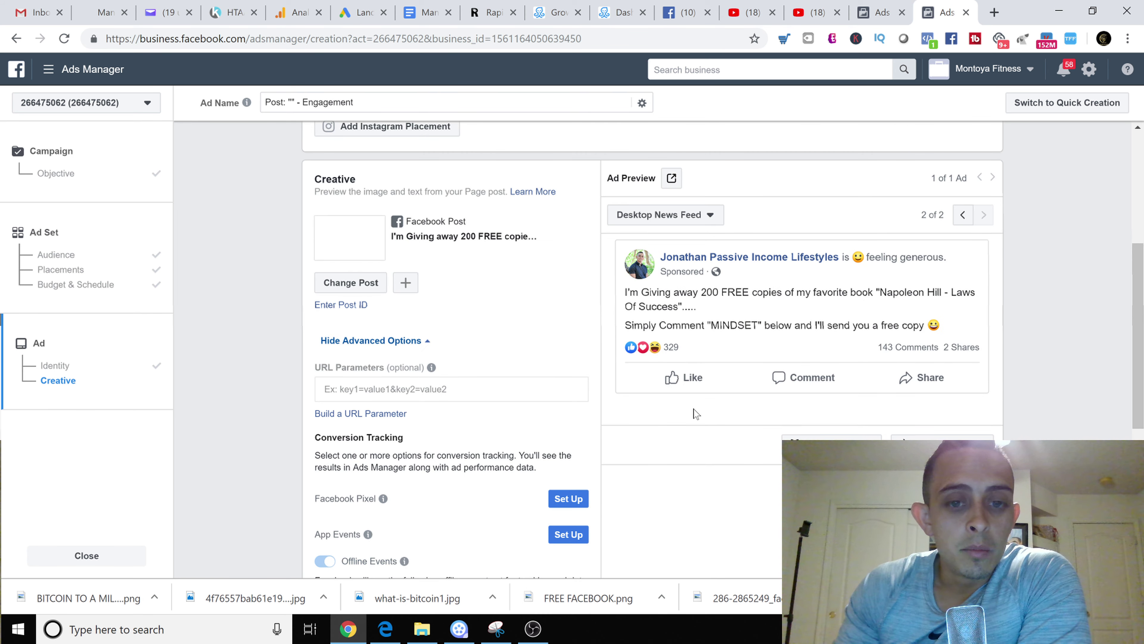
{"action": "scroll", "coordinate": [695, 412], "scroll_direction": "down", "scroll_amount": 2}
{"action": "mouse_move", "coordinate": [382, 423]}
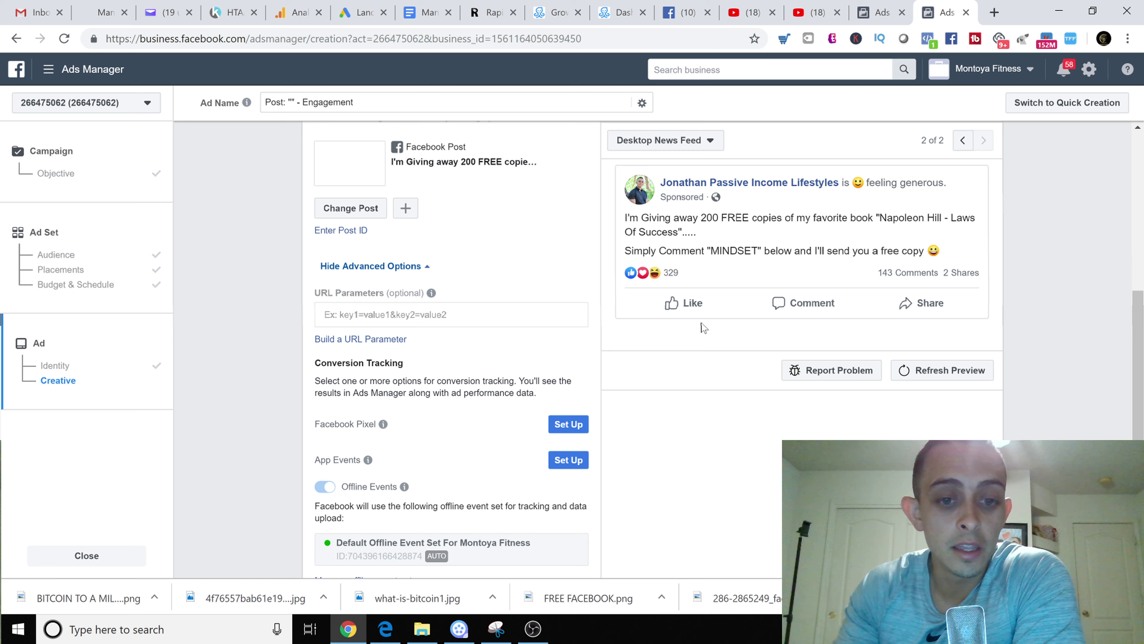
{"action": "scroll", "coordinate": [532, 333], "scroll_direction": "down", "scroll_amount": 1}
{"action": "scroll", "coordinate": [532, 333], "scroll_direction": "down", "scroll_amount": 3}
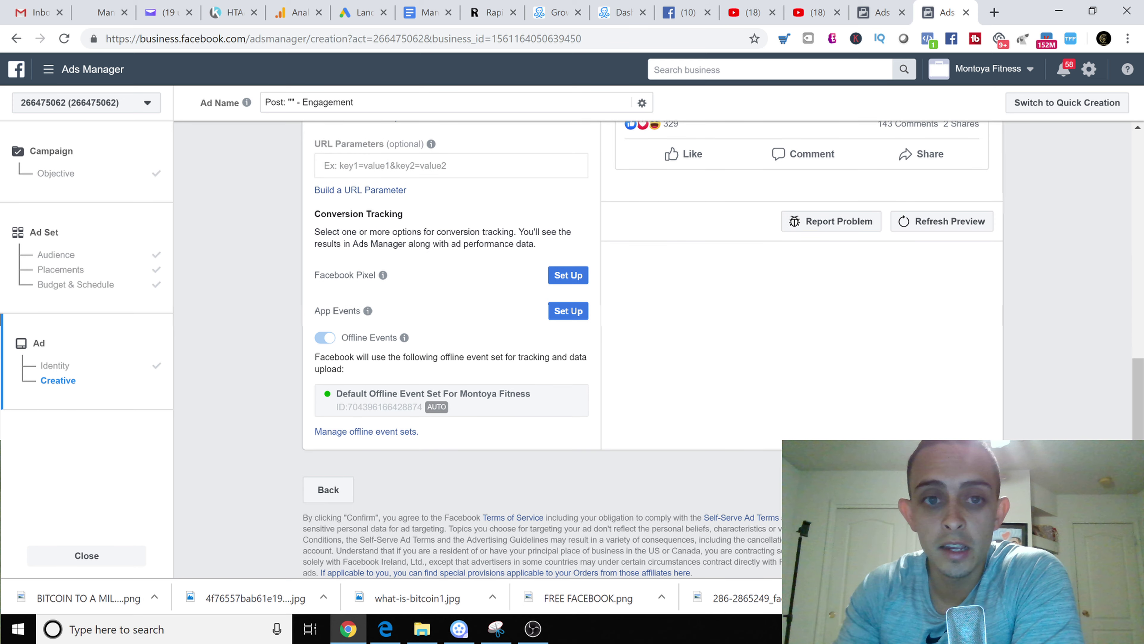
{"action": "scroll", "coordinate": [533, 334], "scroll_direction": "up", "scroll_amount": 6}
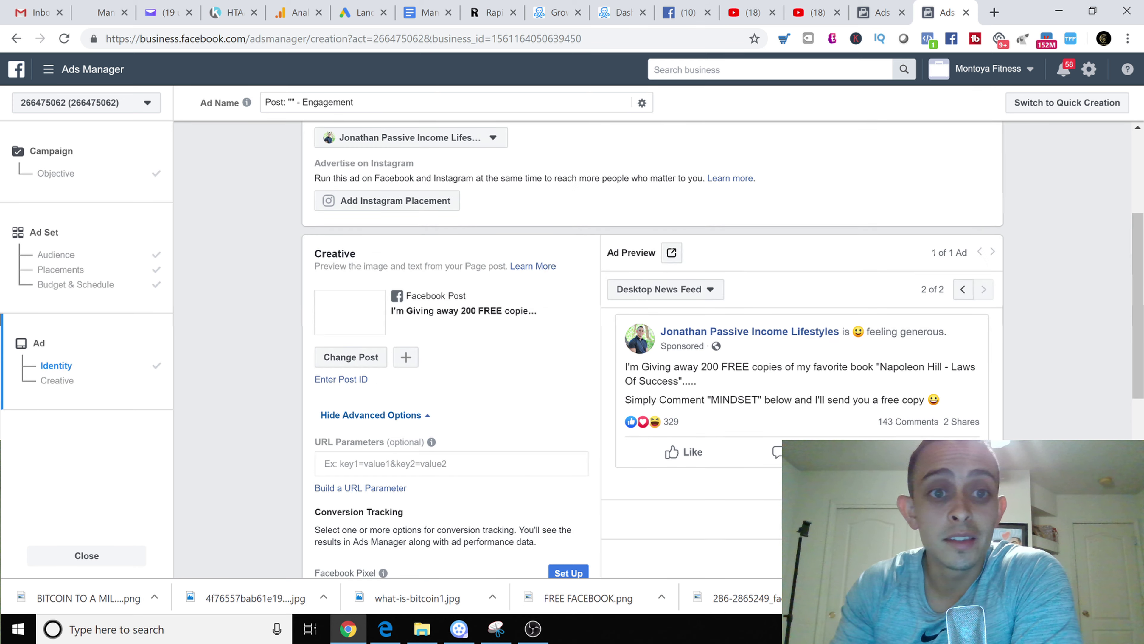
{"action": "scroll", "coordinate": [532, 333], "scroll_direction": "up", "scroll_amount": 3}
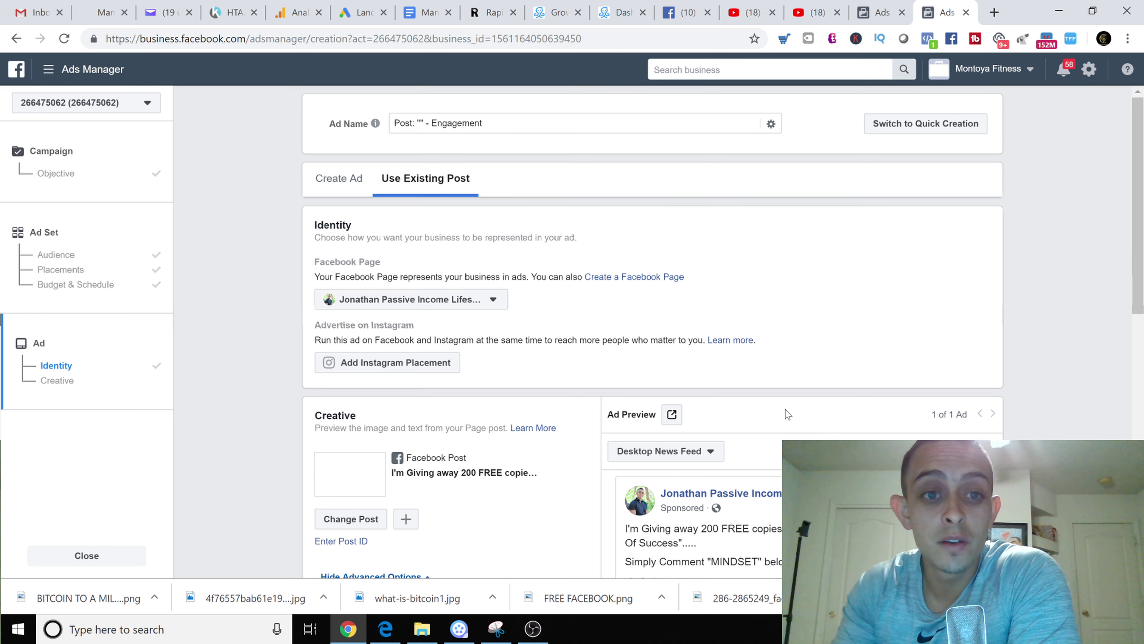
{"action": "scroll", "coordinate": [781, 415], "scroll_direction": "down", "scroll_amount": 4}
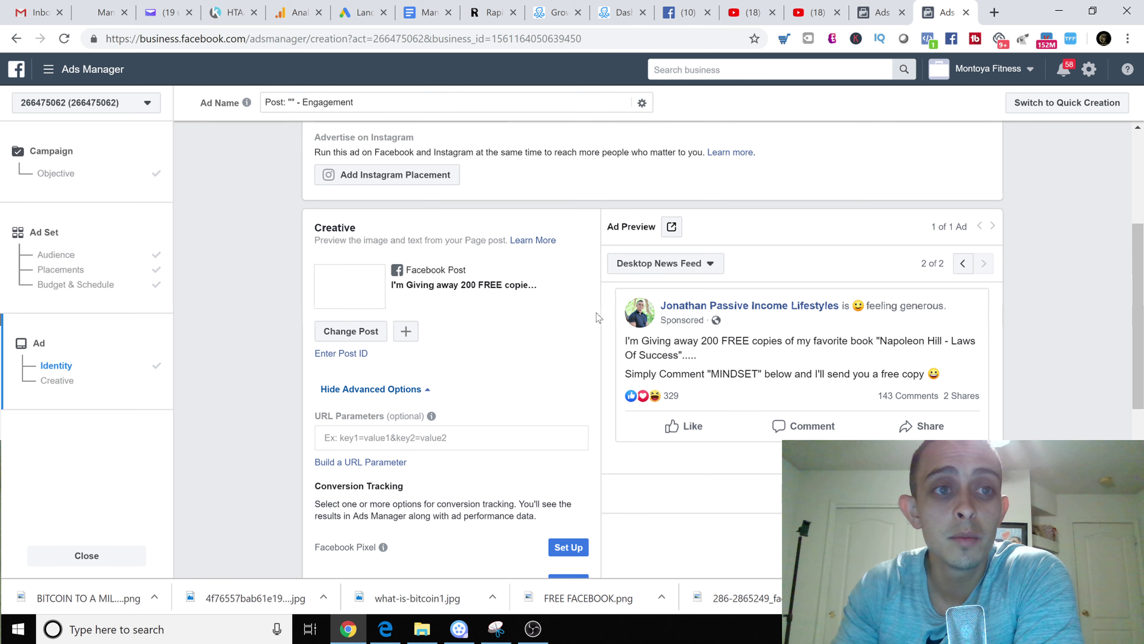
{"action": "scroll", "coordinate": [605, 312], "scroll_direction": "up", "scroll_amount": 4}
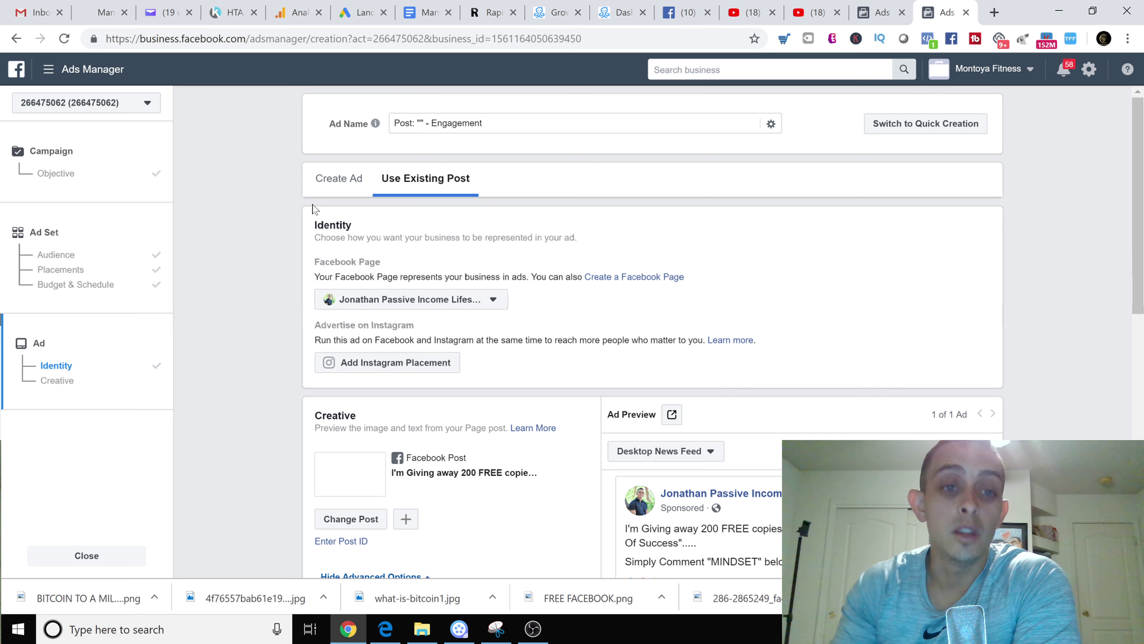
Check the Facebook Page choices without changing the page, and highlight the Create a Facebook Page line under Identity
{"action": "left_click", "coordinate": [407, 305]}
{"action": "left_click", "coordinate": [538, 265]}
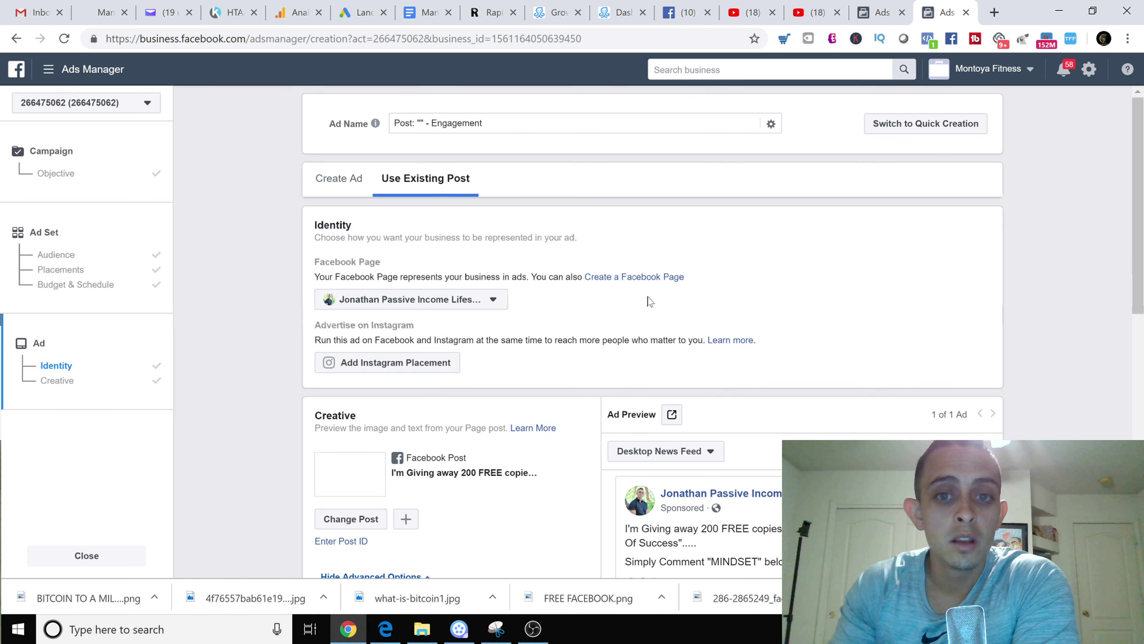
{"action": "left_click_drag", "start_coordinate": [590, 280], "coordinate": [699, 287]}
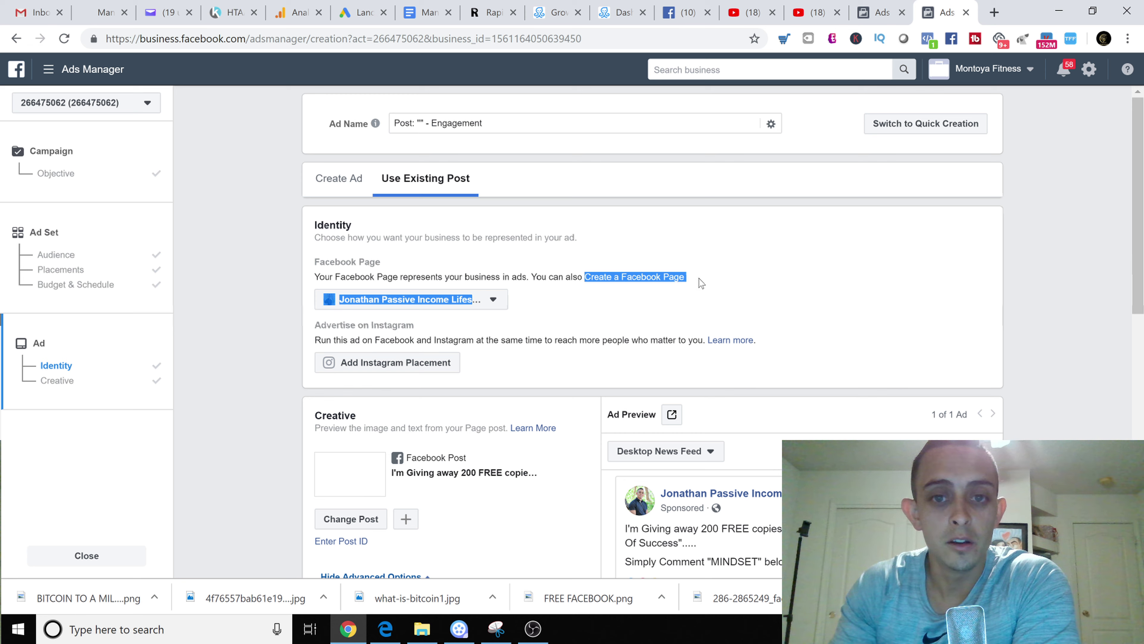
{"action": "triple_click", "coordinate": [618, 269]}
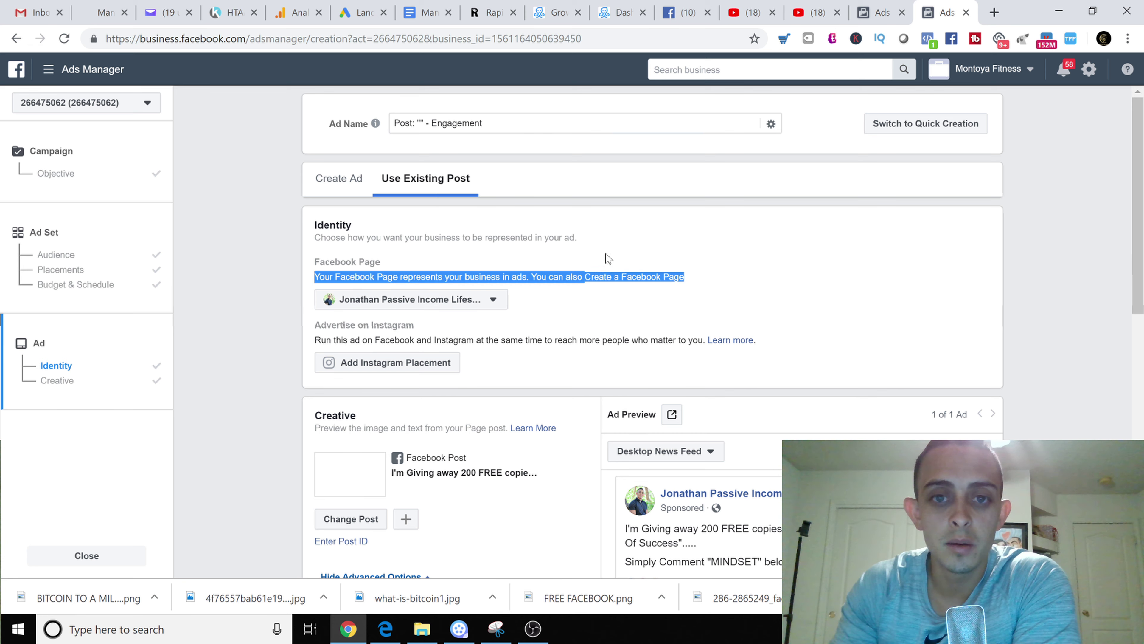
{"action": "left_click", "coordinate": [605, 243]}
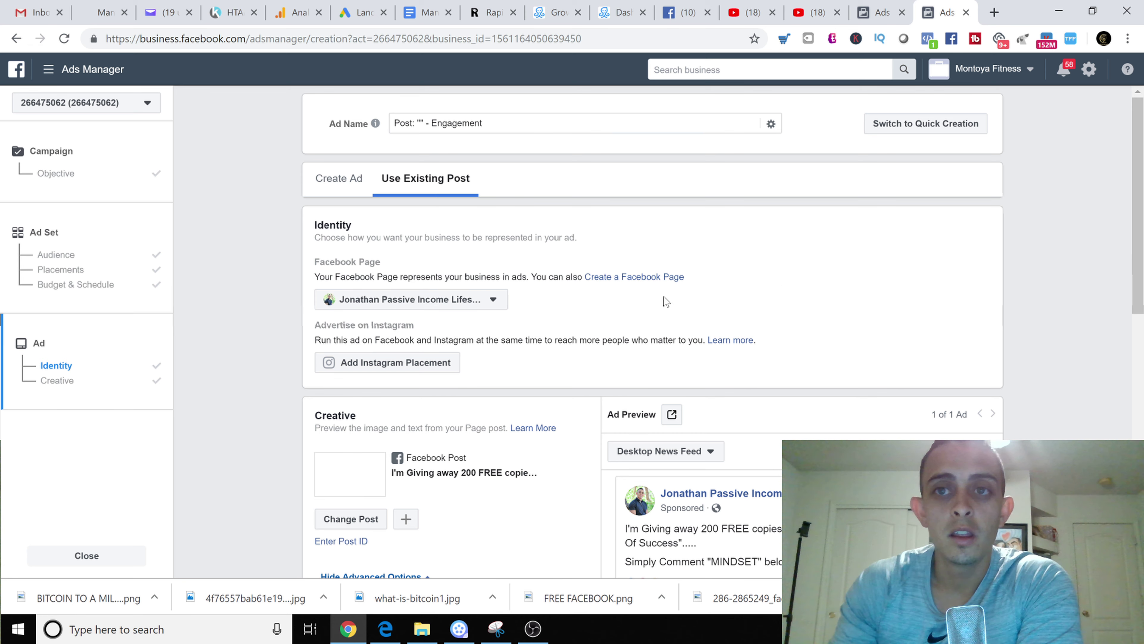
Look through the Facebook Pages available for the ad's identity and keep the current page
{"action": "left_click", "coordinate": [428, 300]}
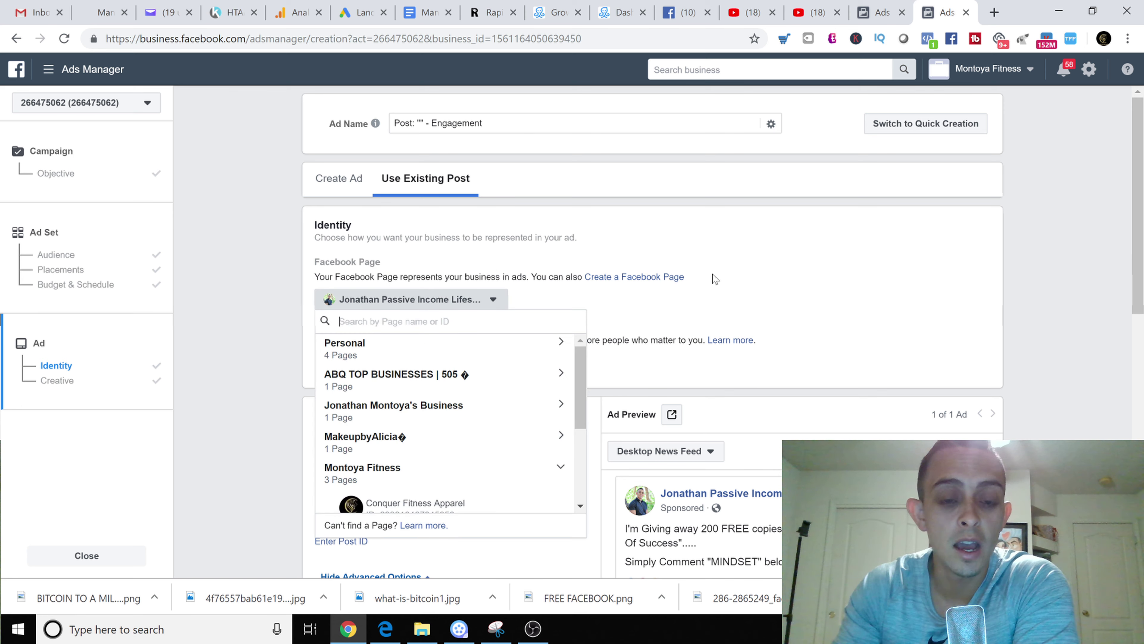
{"action": "left_click", "coordinate": [723, 257]}
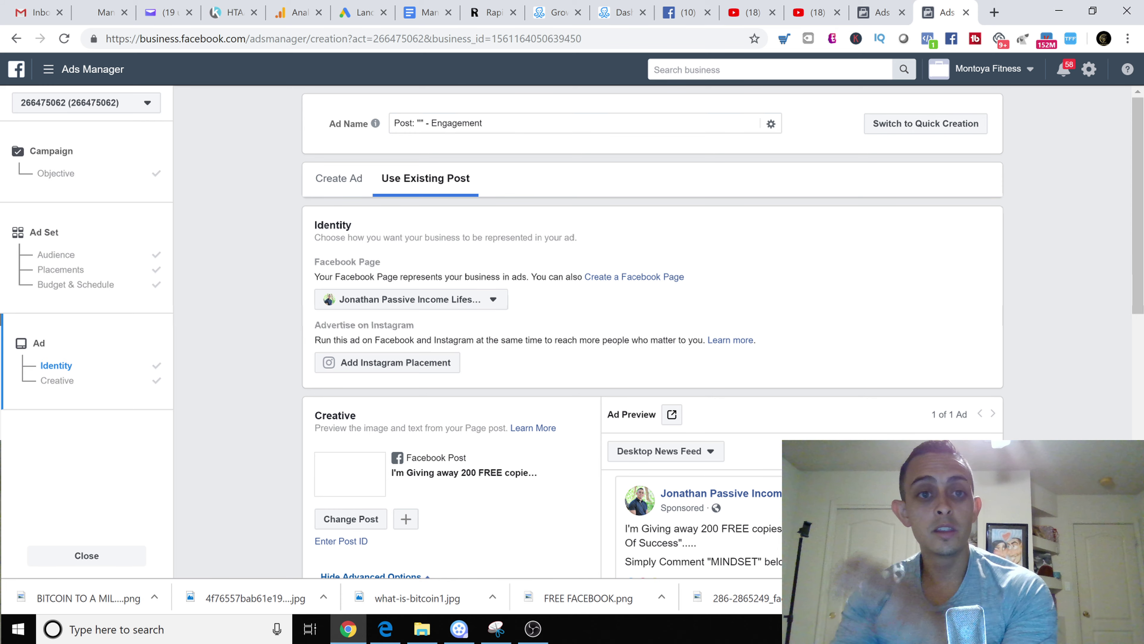
Switch to ManyChat, view the bot dashboard and growth tools list, and start a new growth tool to show the available widget types
{"action": "left_click", "coordinate": [627, 12]}
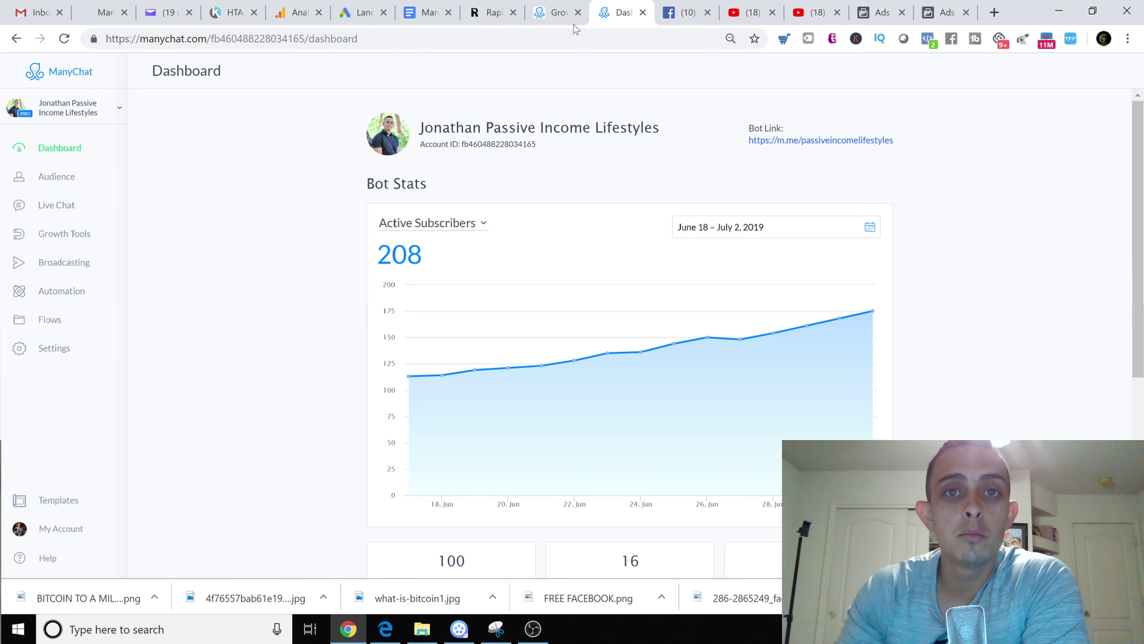
{"action": "left_click", "coordinate": [555, 13]}
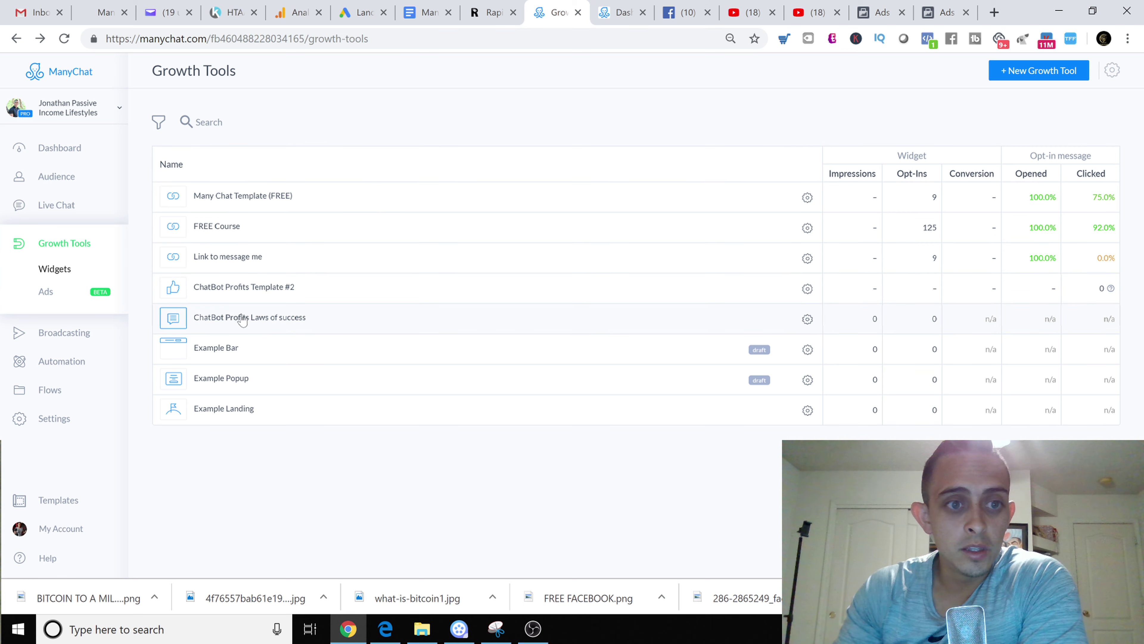
{"action": "left_click", "coordinate": [1076, 76]}
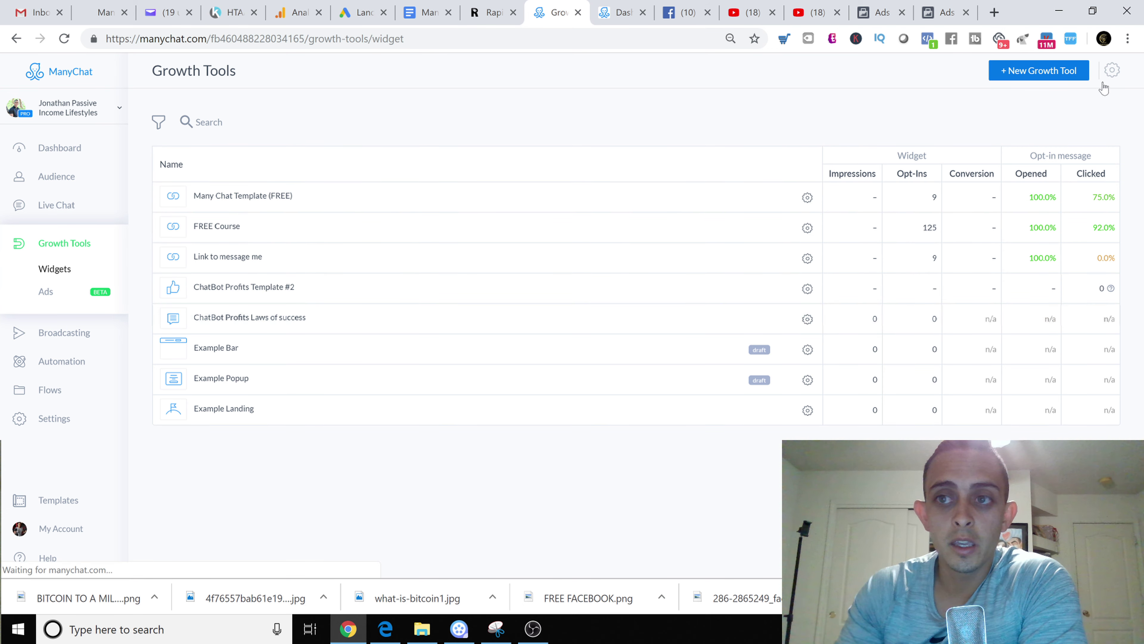
{"action": "scroll", "coordinate": [363, 358], "scroll_direction": "down", "scroll_amount": 1}
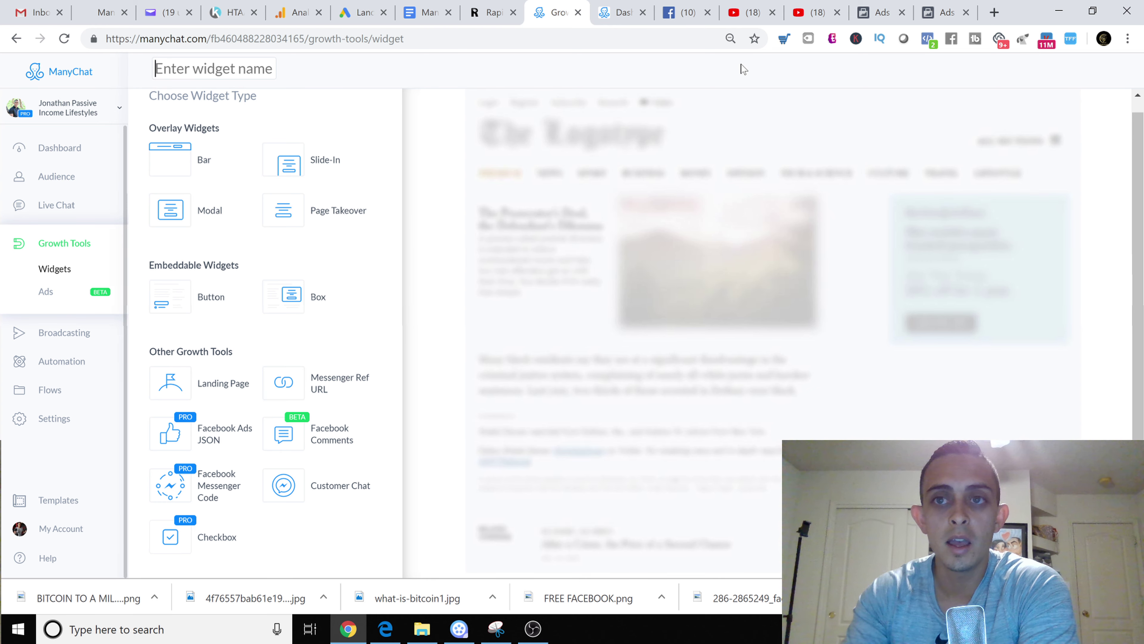
Switch to the Ads Manager campaigns list and start a new campaign to show the marketing objectives
{"action": "left_click", "coordinate": [878, 13]}
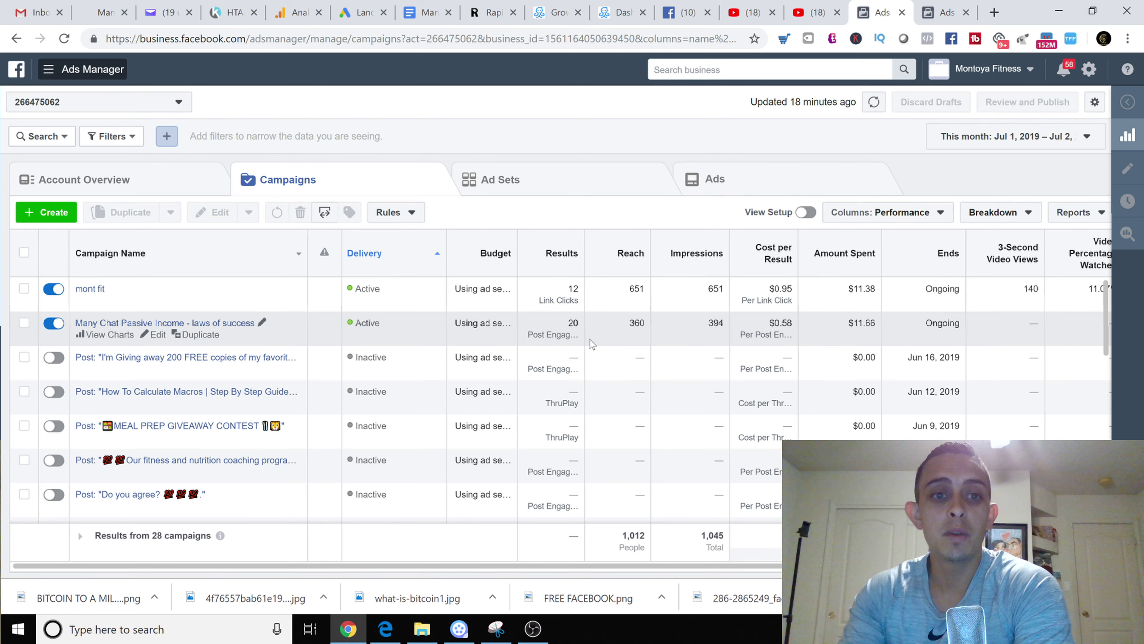
{"action": "left_click", "coordinate": [65, 213]}
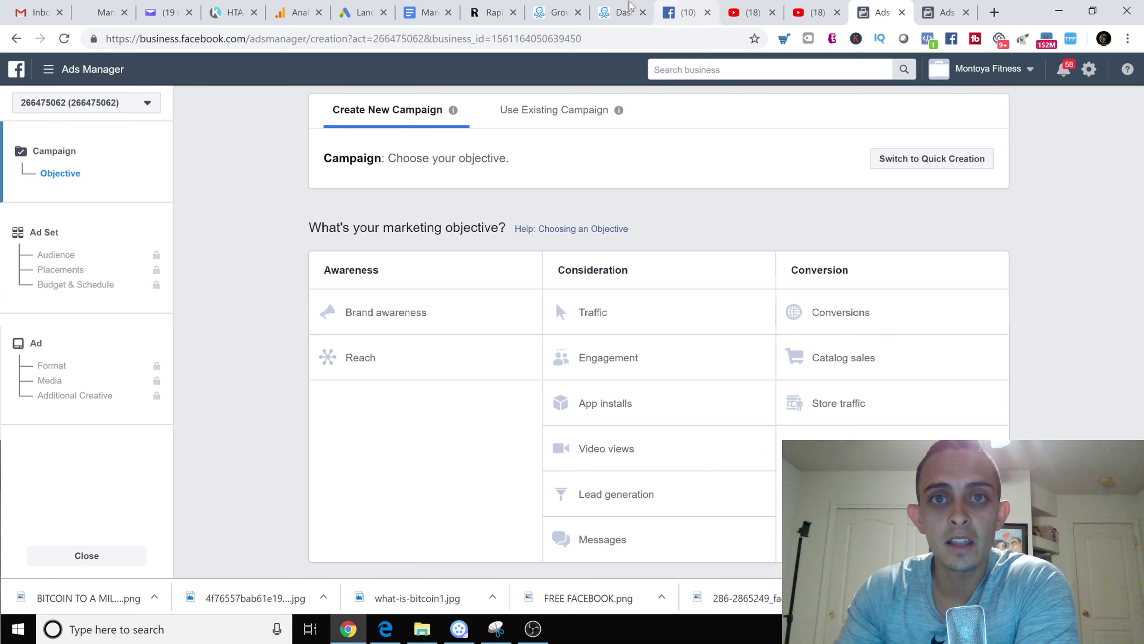
Revisit ManyChat's widget types and switch to the Google Docs outline to review the five steps of Part 2
{"action": "left_click", "coordinate": [535, 12]}
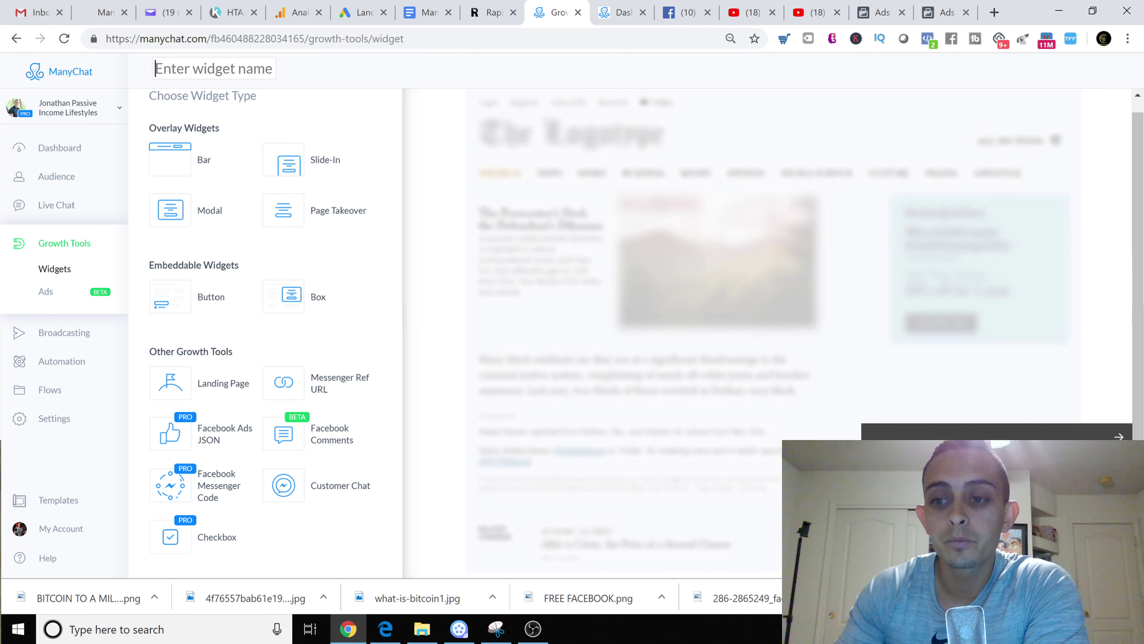
{"action": "left_click", "coordinate": [413, 14]}
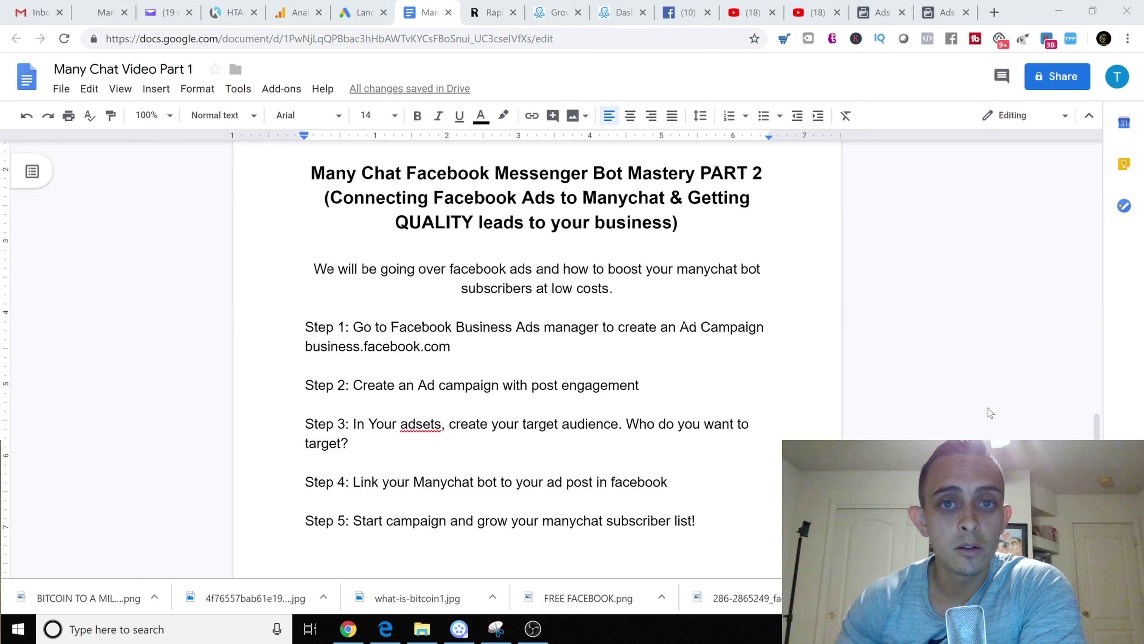
{"action": "left_click", "coordinate": [990, 413]}
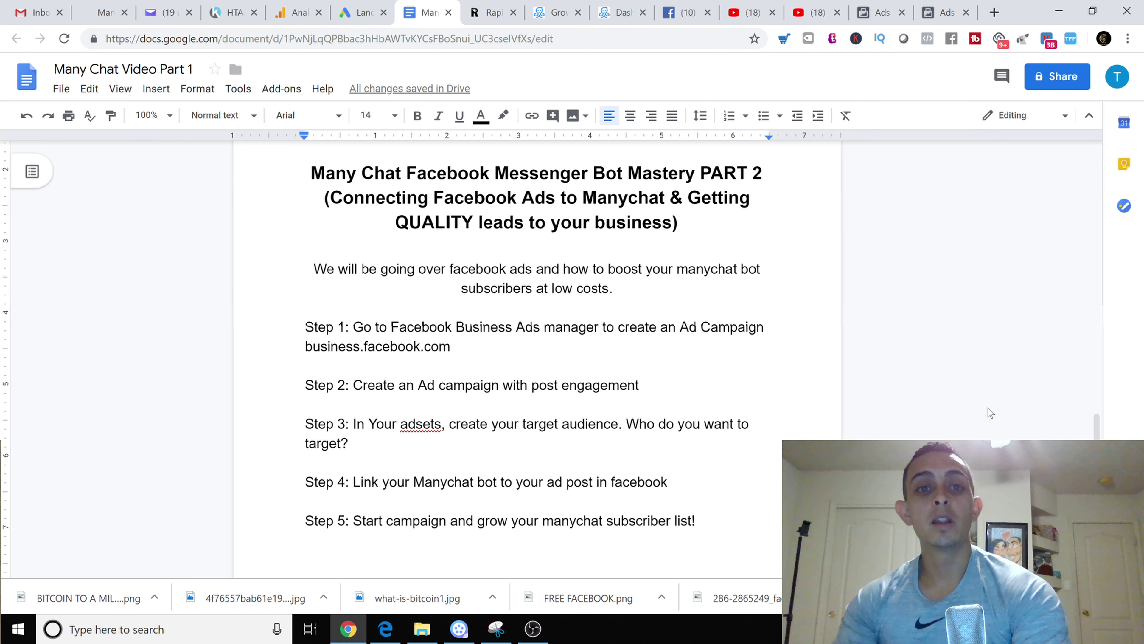